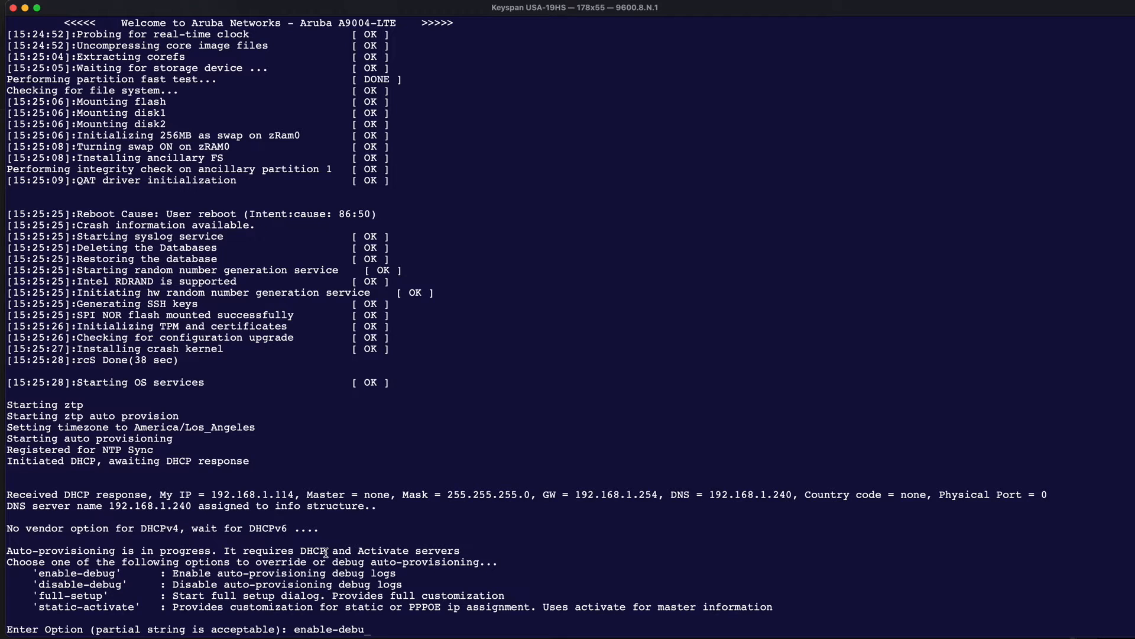
- Enable auto-provisioning debug logs on the gateway console and examine the Activate log lines for the gateway's serial and MAC
type("g")
key("Return")
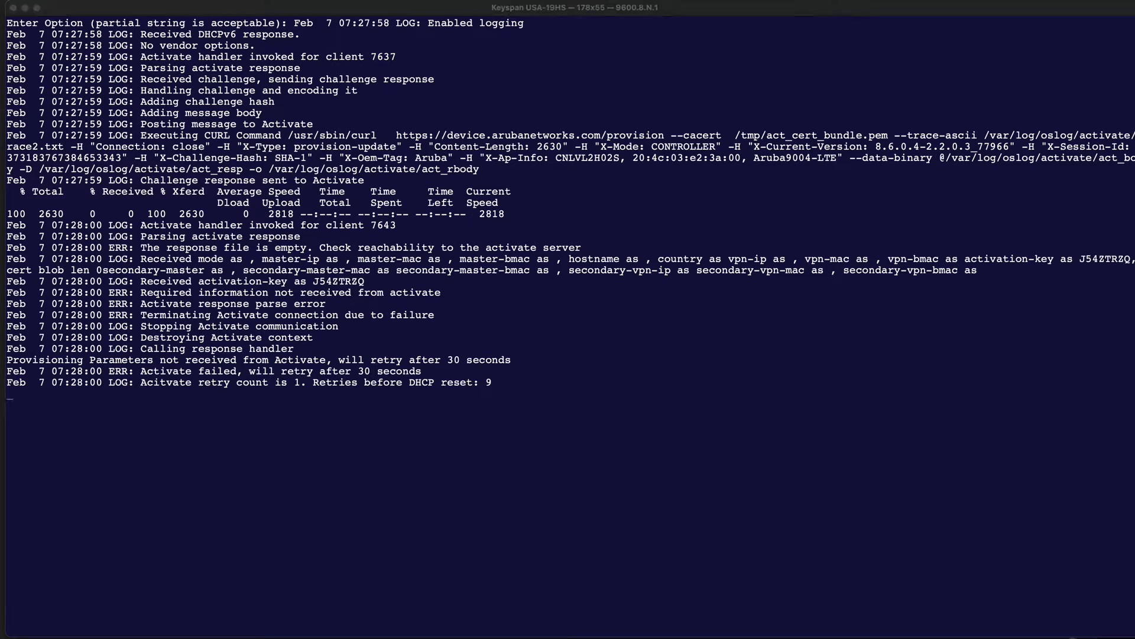
left_click(143, 139)
left_click_drag(142, 136, 483, 170)
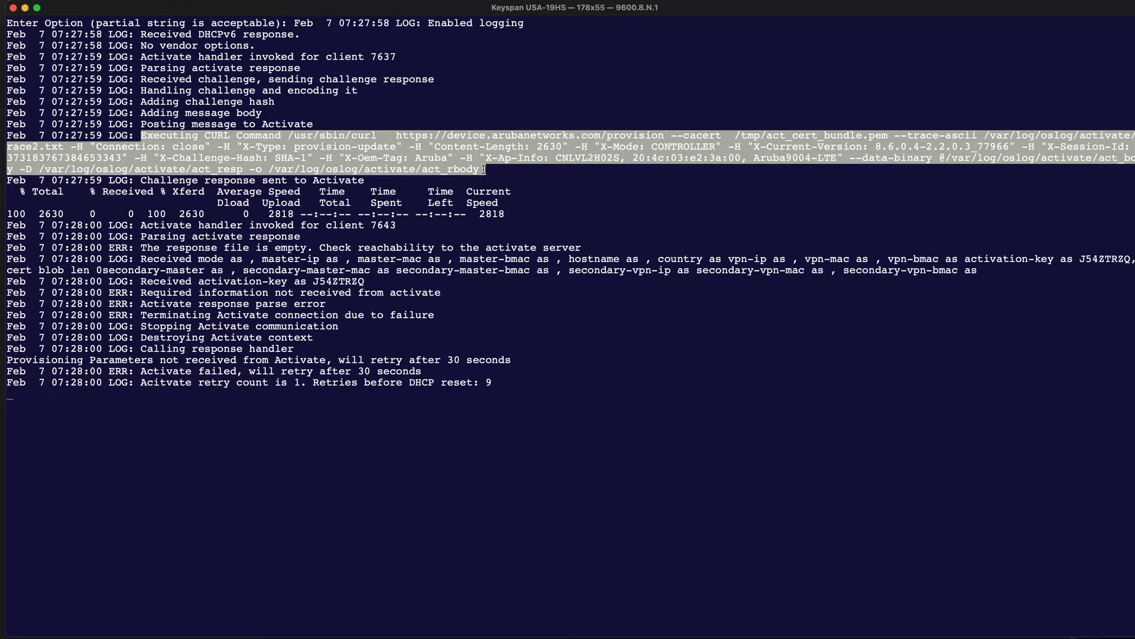
left_click_drag(26, 191, 505, 212)
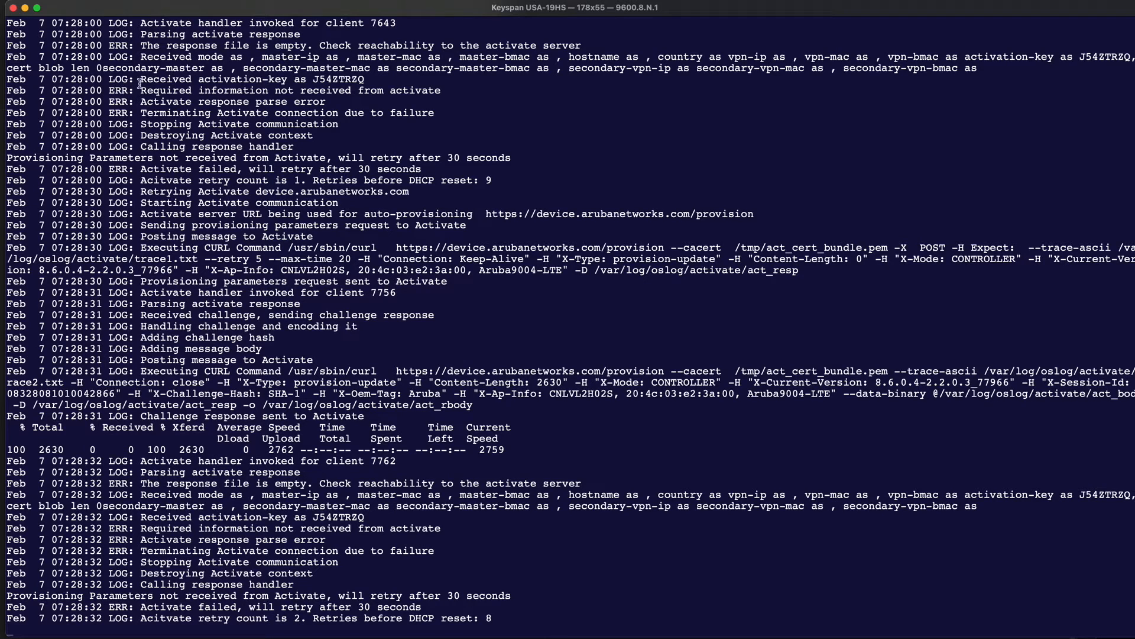
left_click_drag(142, 83, 463, 86)
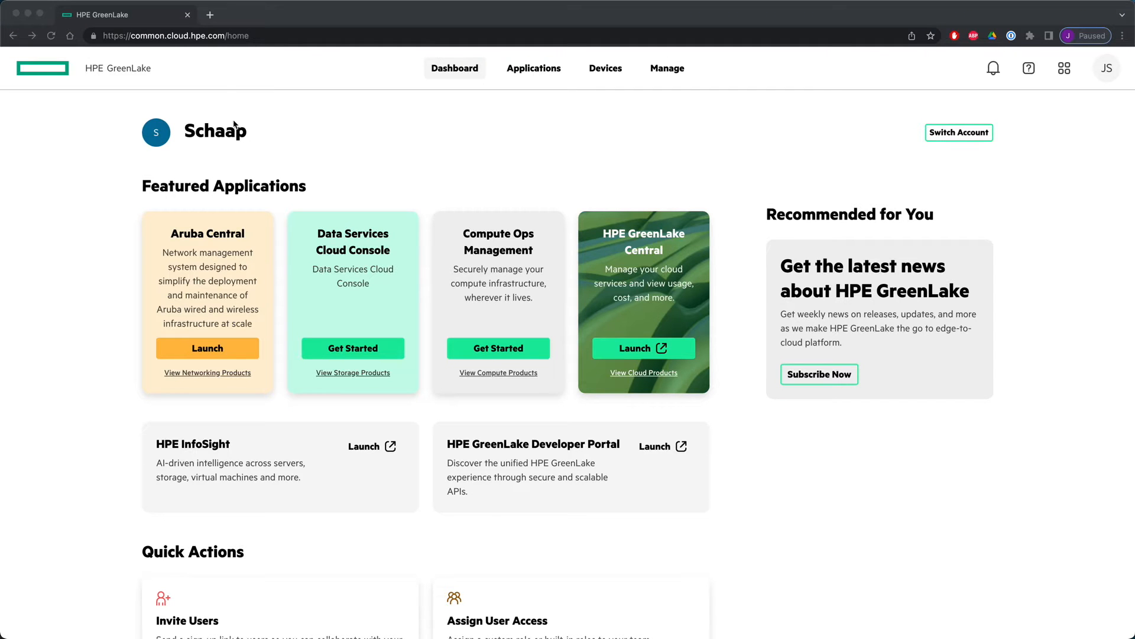
- Start adding networking devices to the inventory using the Serial Number & MAC Address ownership type
left_click(608, 71)
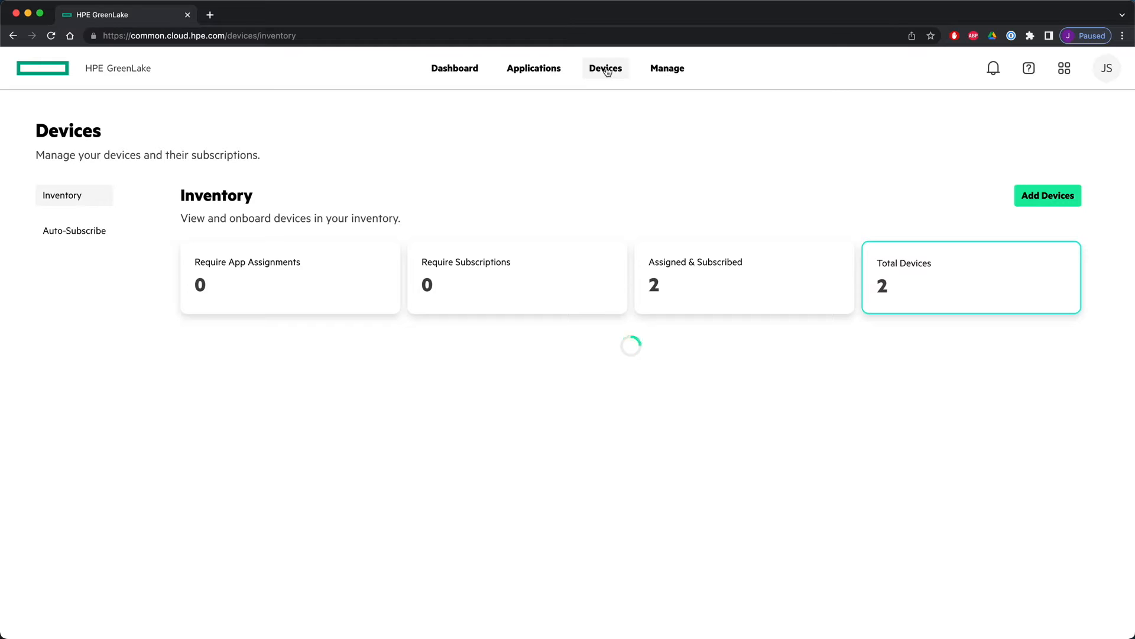
left_click(1056, 202)
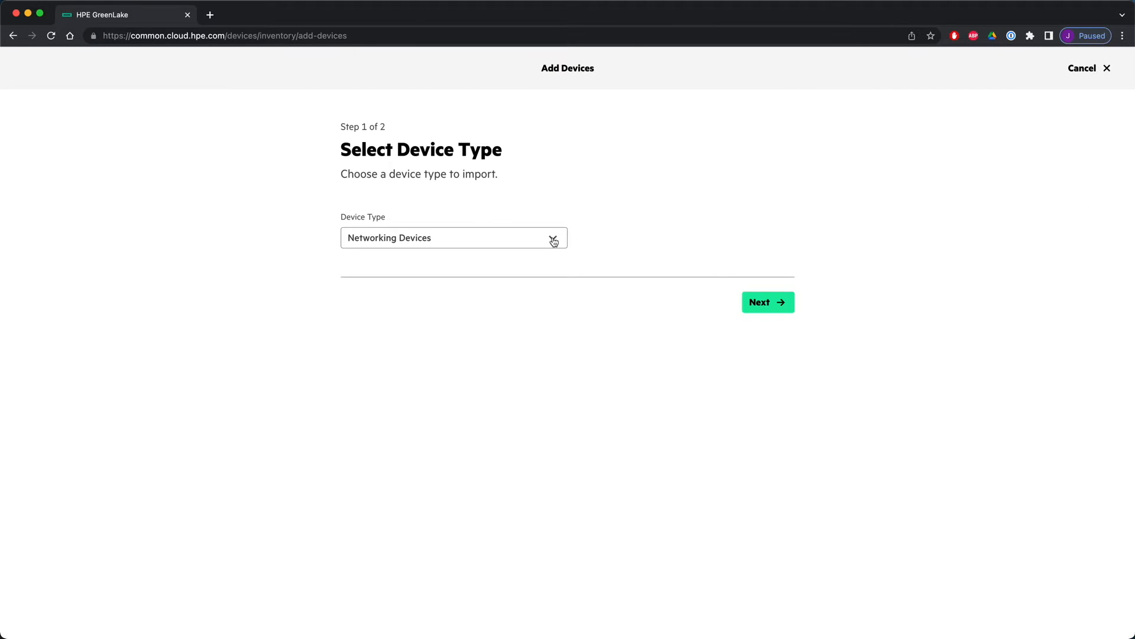
left_click(776, 307)
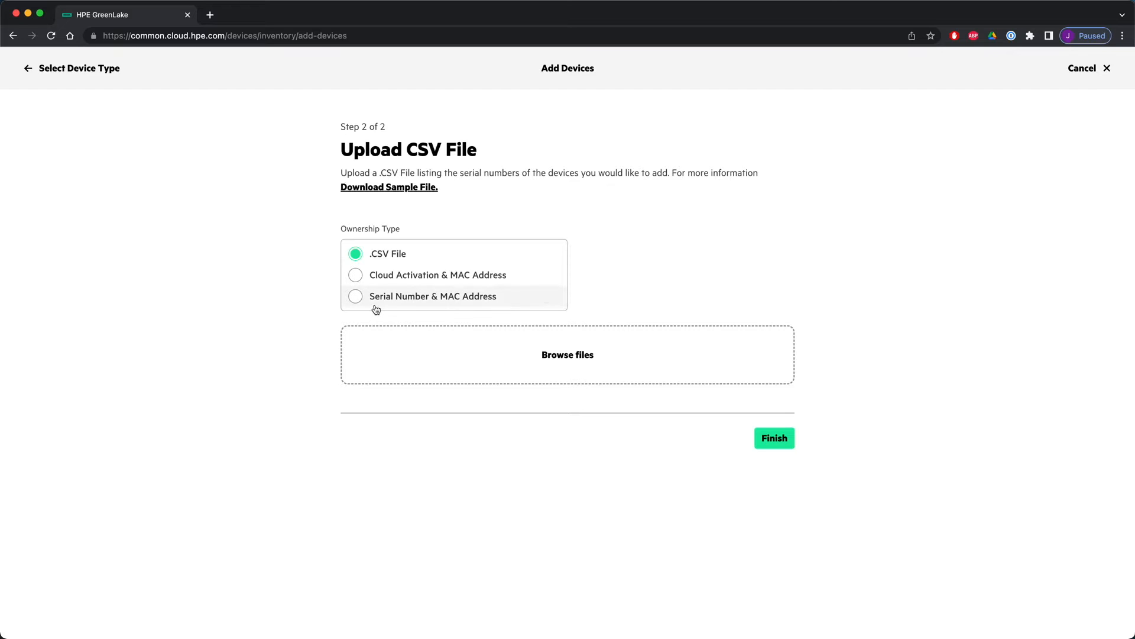
left_click(356, 297)
left_click(390, 362)
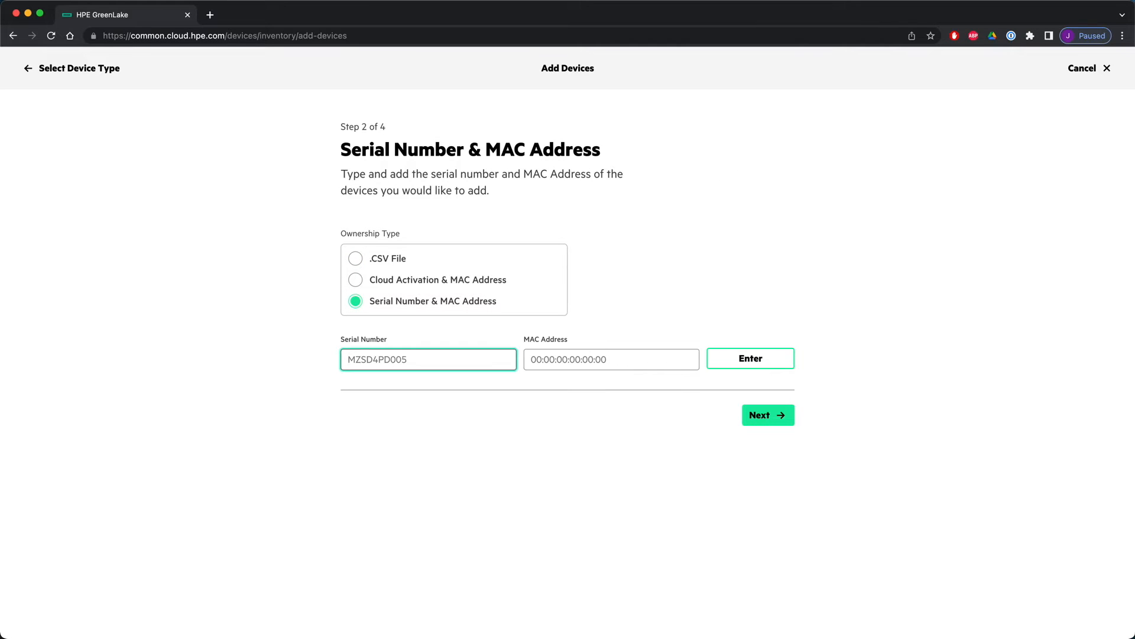
- Enter serial number TWJSKLB02B and MAC address 20:4C:03:B5:7D:BA and add the device to the list
key("super+Tab")
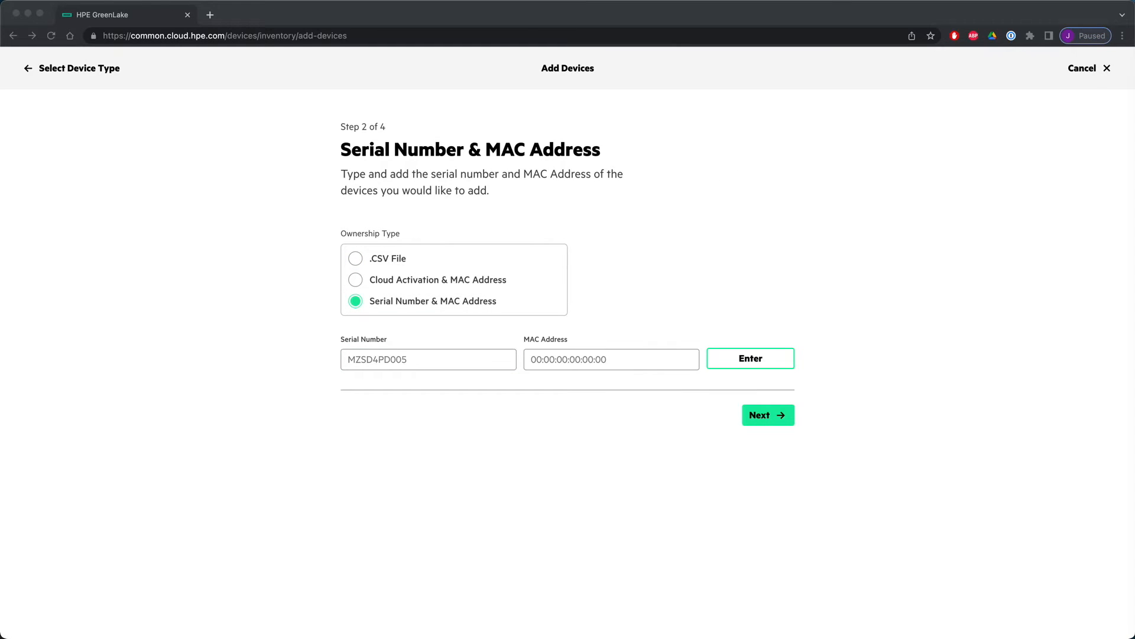
left_click(443, 358)
key("super+v")
key("super+Tab")
key("super+Tab")
left_click(618, 355)
type("20:4C:03:B5:7D:BA")
left_click(759, 359)
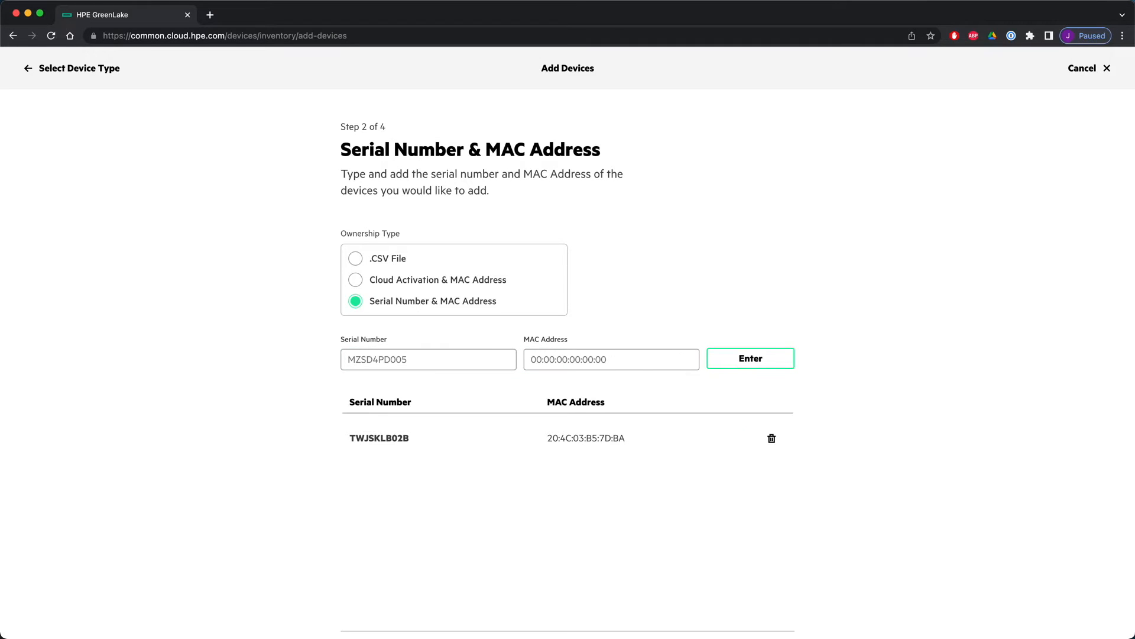
- Enter serial number CNLVL2H02S and MAC address 20:4C:03:E2:3A:00 and add the device to the list
key("super+Tab")
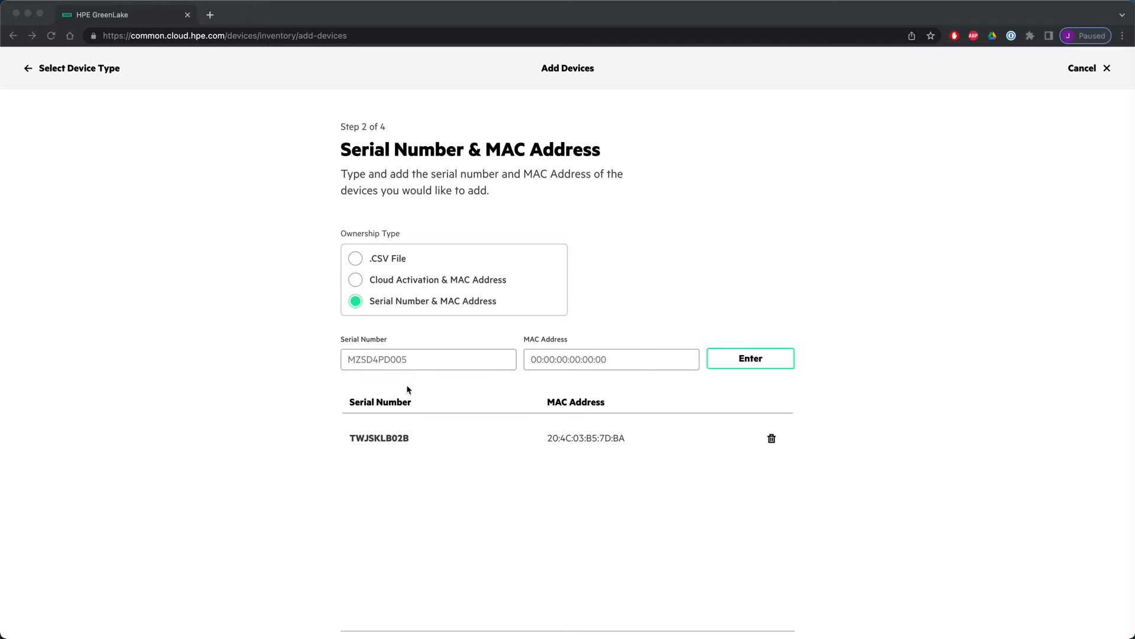
key("super+Tab")
left_click(423, 359)
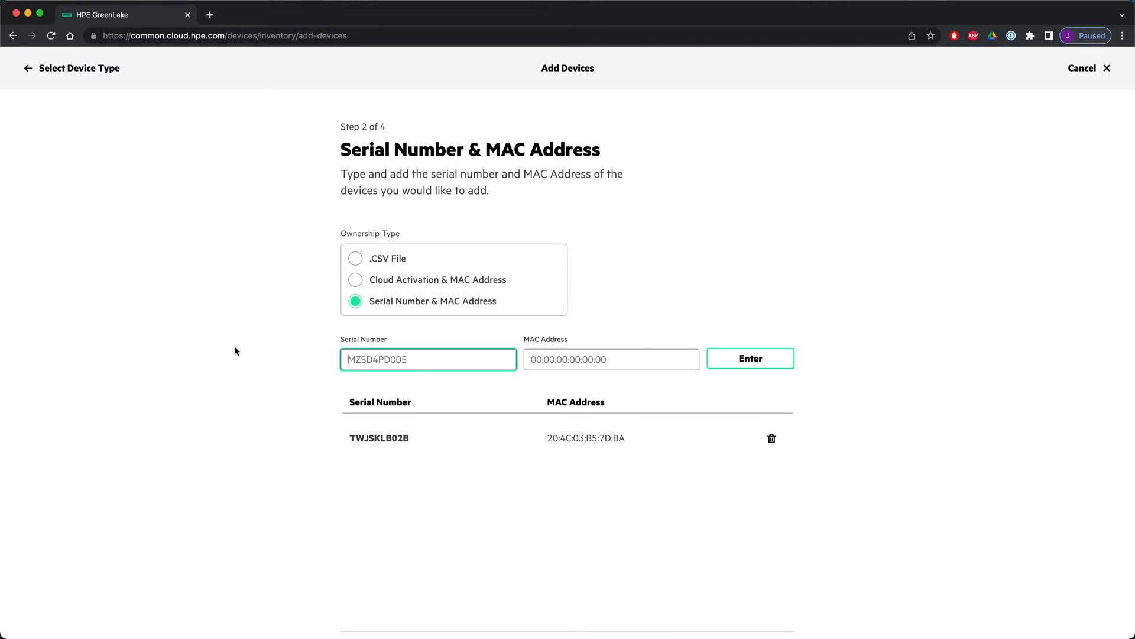
key("super+v")
key("super+Tab")
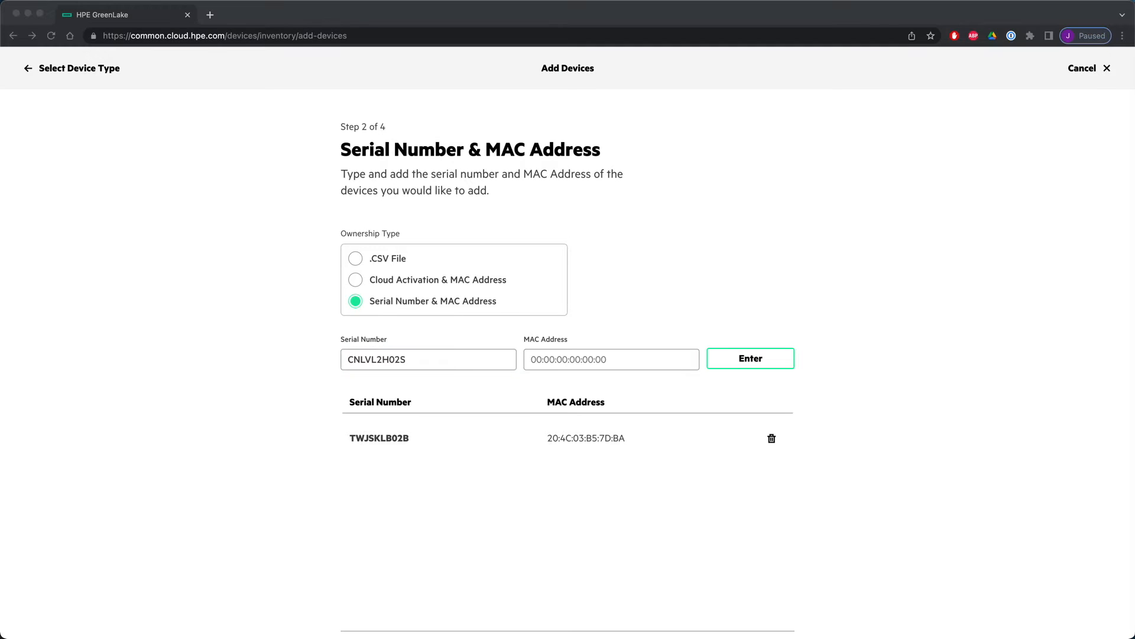
key("super+Tab")
left_click(620, 357)
key("super+v")
left_click(739, 360)
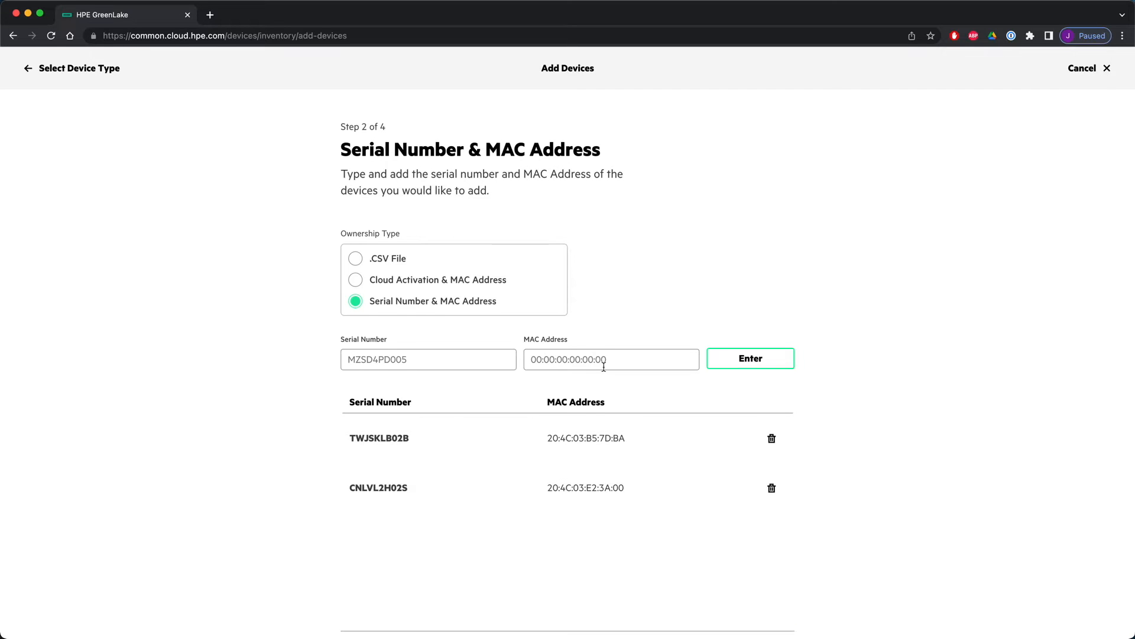
- Skip the optional tags and finish adding both devices, closing the confirmation
scroll(777, 520, "down", 1)
left_click(765, 627)
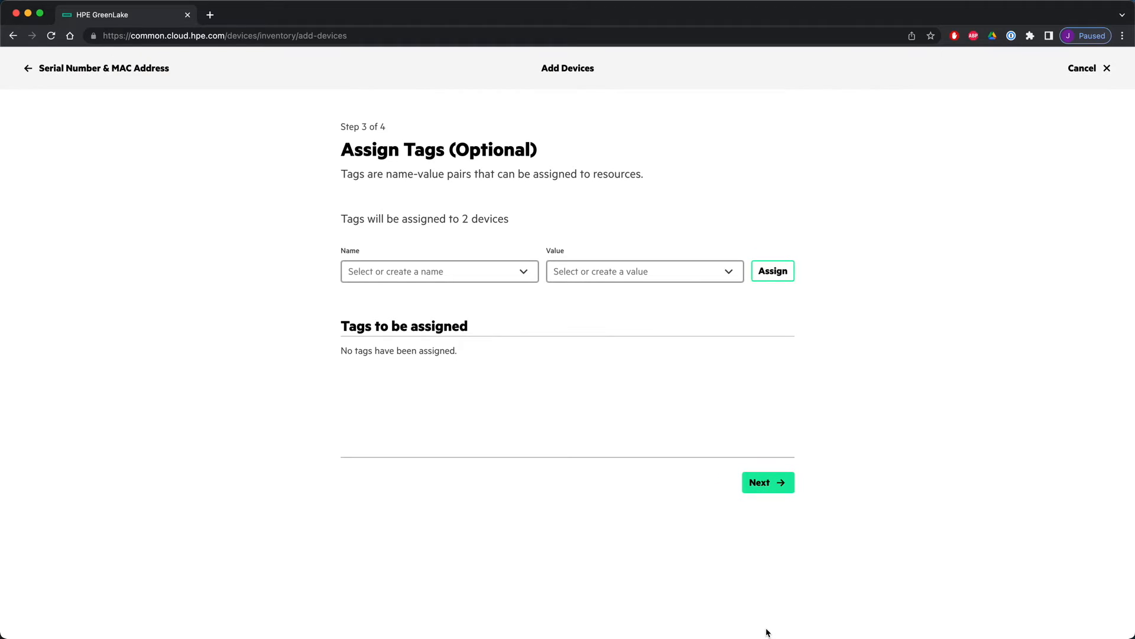
left_click(768, 482)
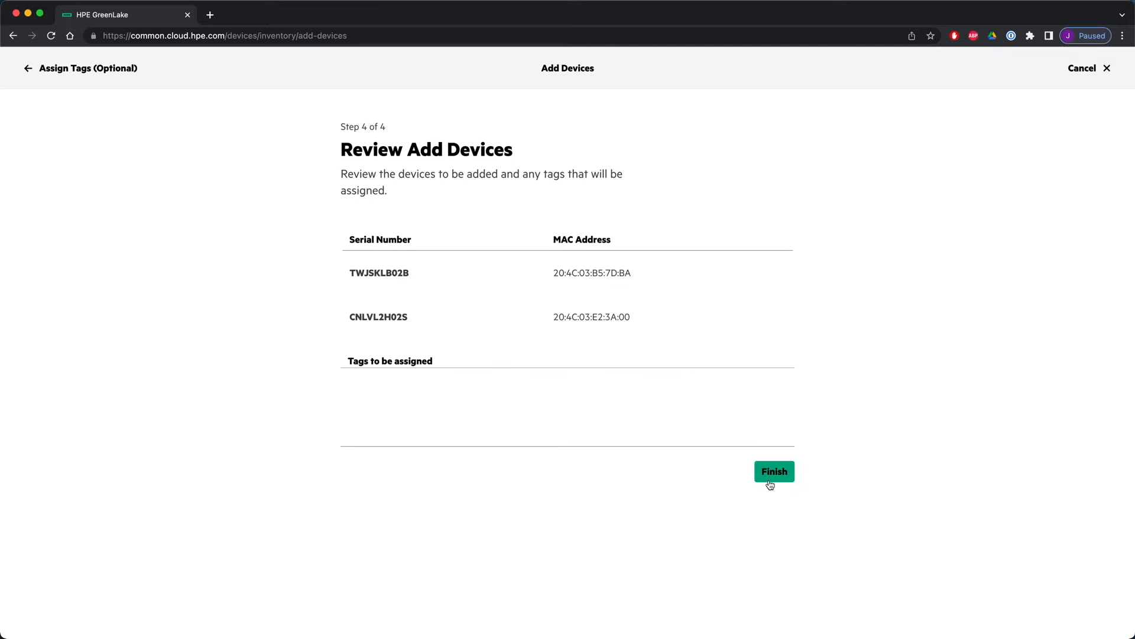
left_click(782, 474)
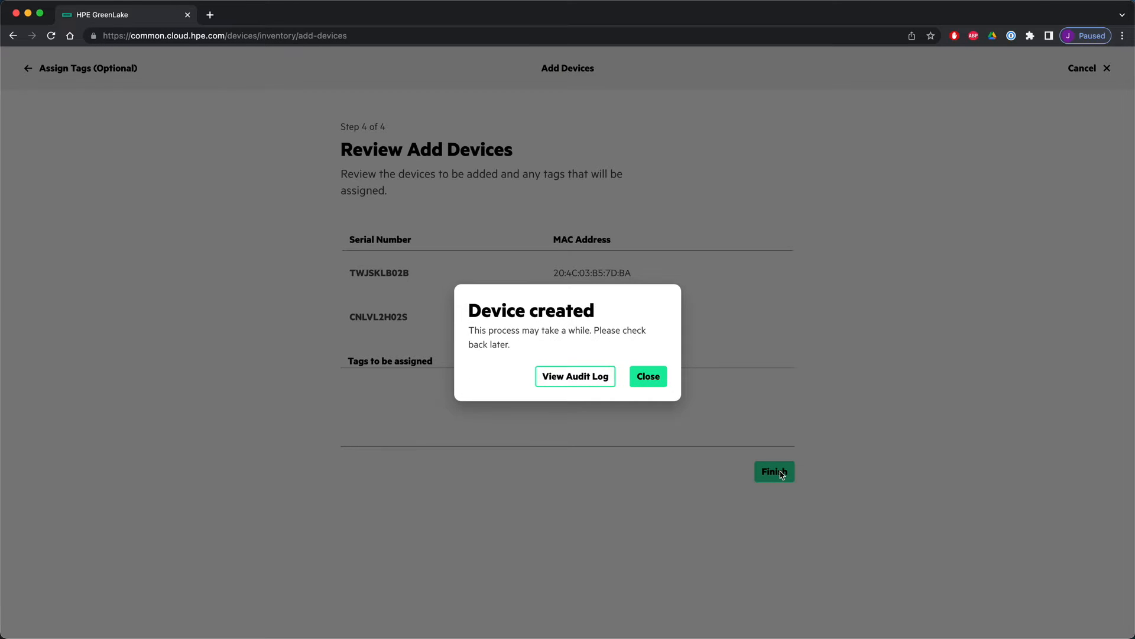
left_click(646, 376)
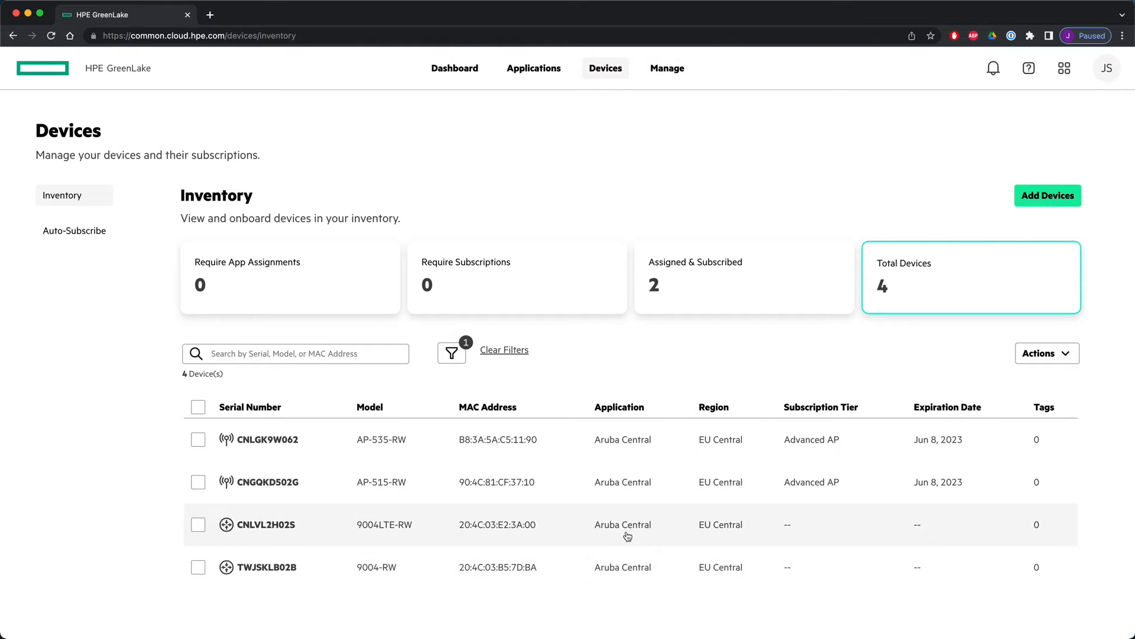
- Select both new gateways for Apply Subscription and assign the Advanced with Security subscription to the 9004LTE-RW
left_click(198, 525)
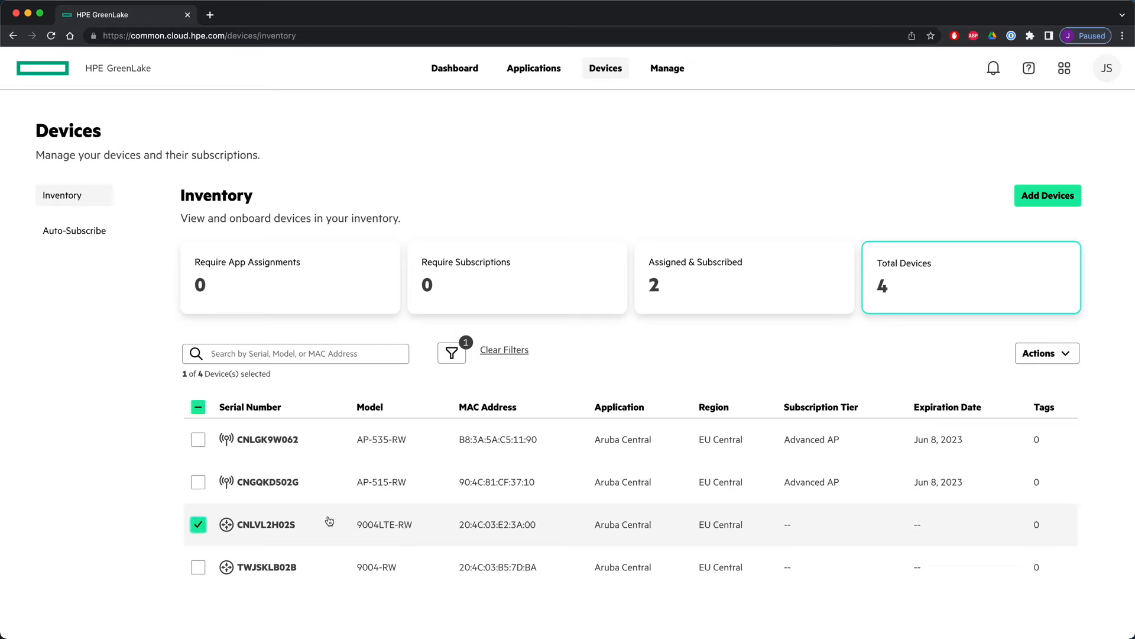
left_click(200, 565)
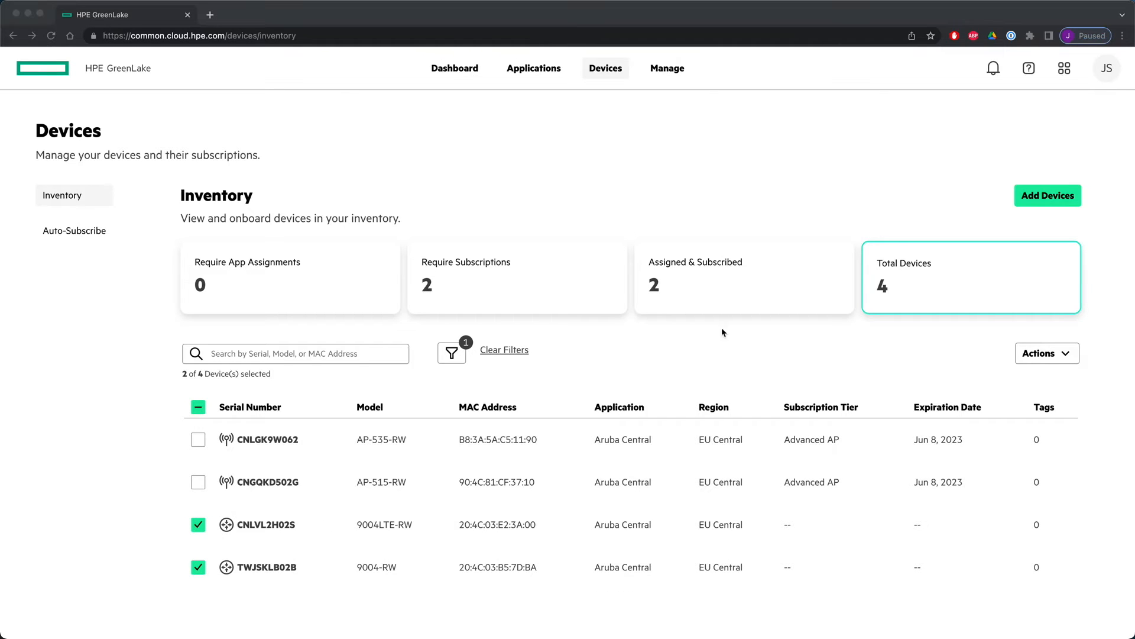
left_click(1066, 355)
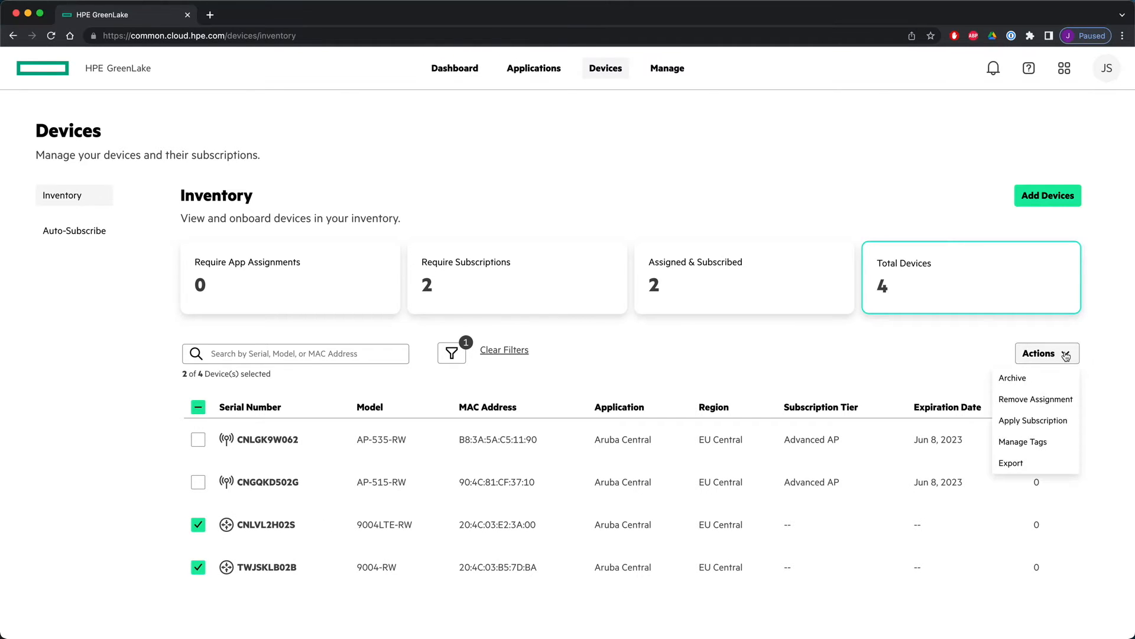
left_click(1036, 421)
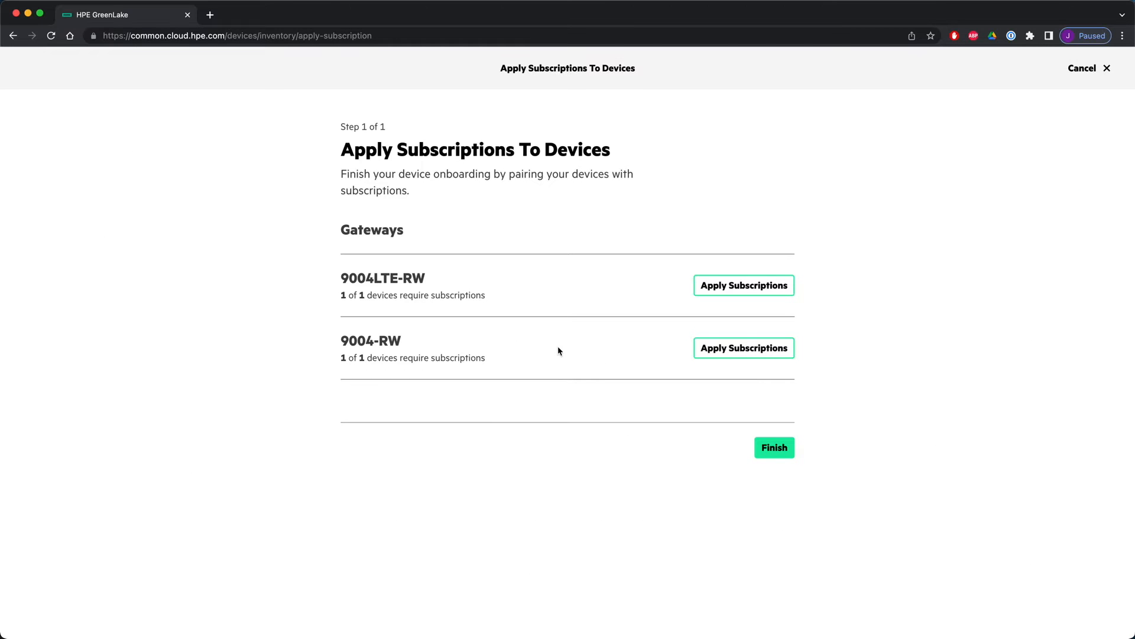
left_click(712, 288)
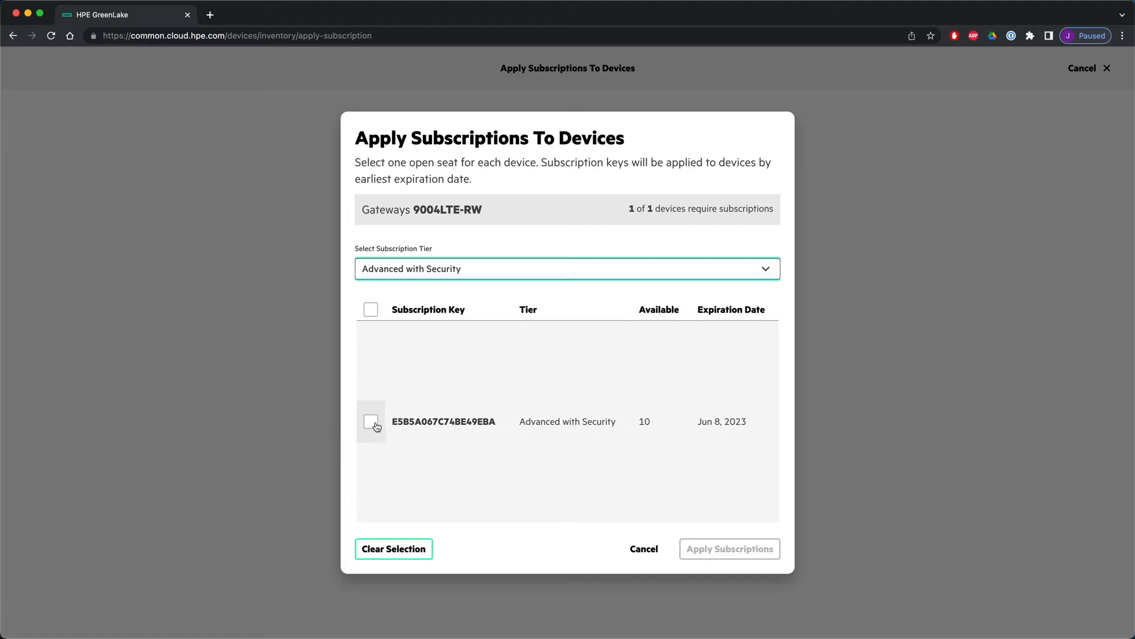
left_click(371, 423)
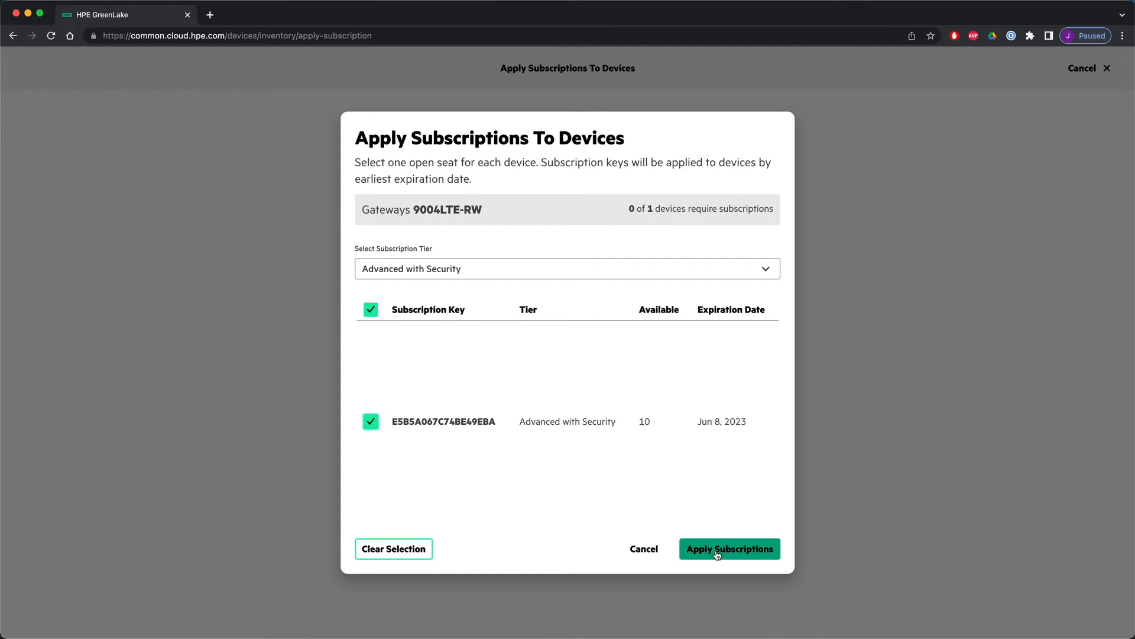
left_click(717, 551)
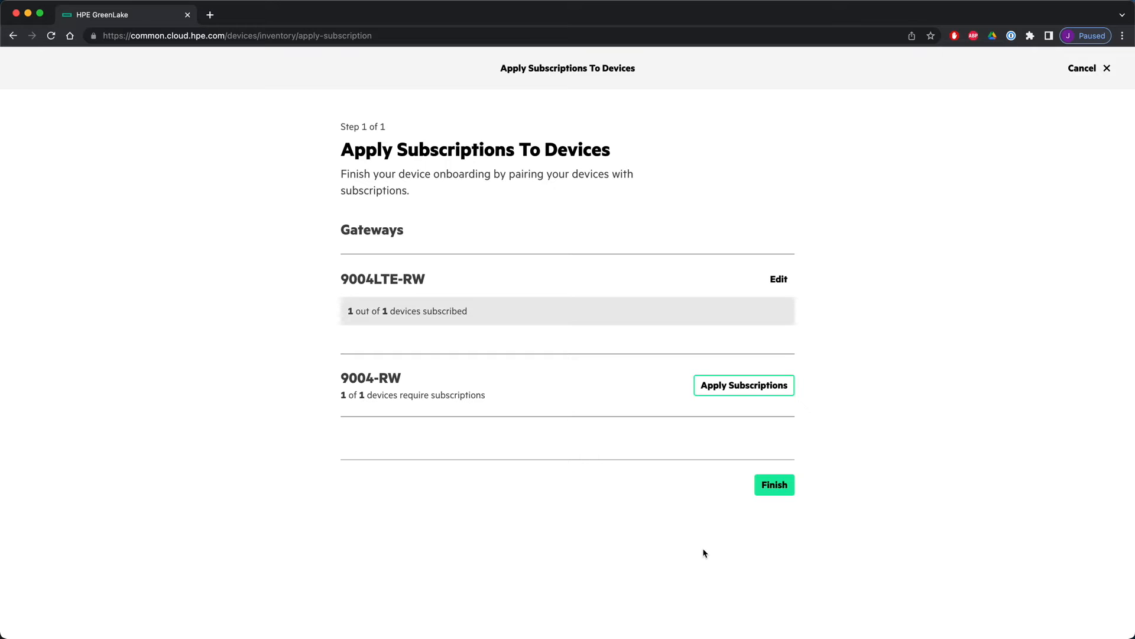
- Apply the Advanced with Security subscription to the 9004-RW and finish the subscription wizard
left_click(754, 391)
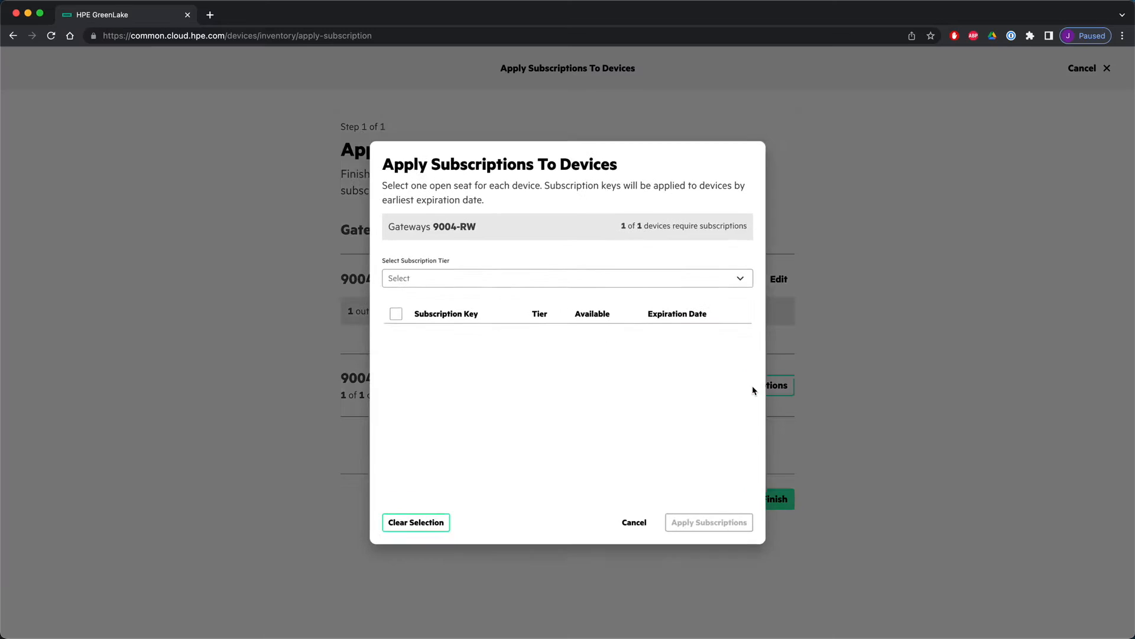
left_click(734, 270)
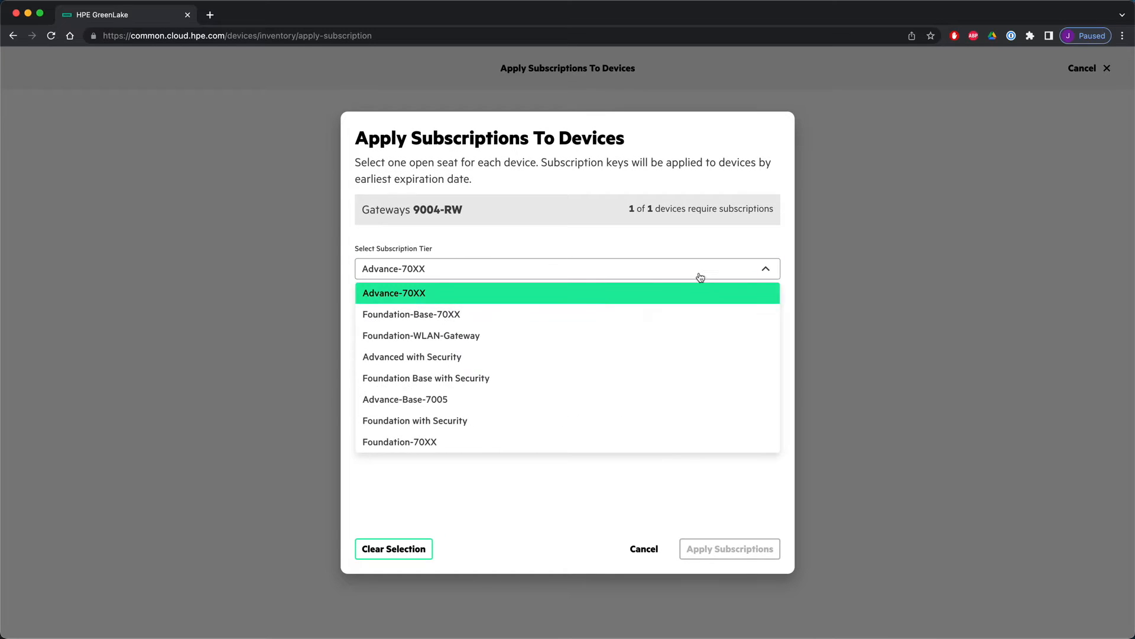
left_click(450, 356)
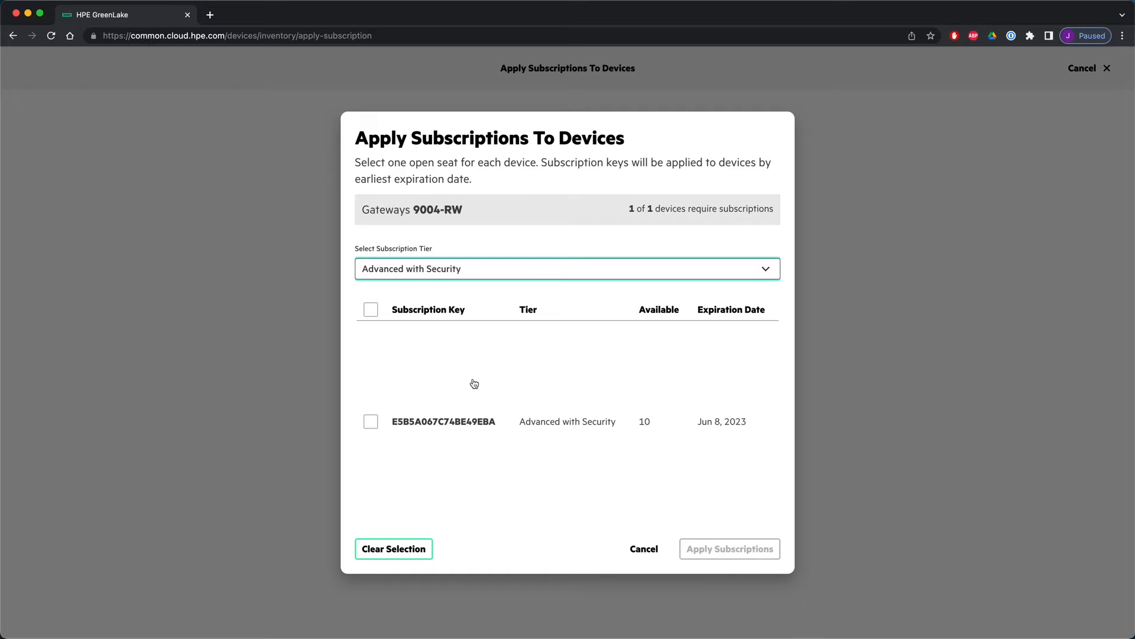
left_click(371, 421)
left_click(698, 552)
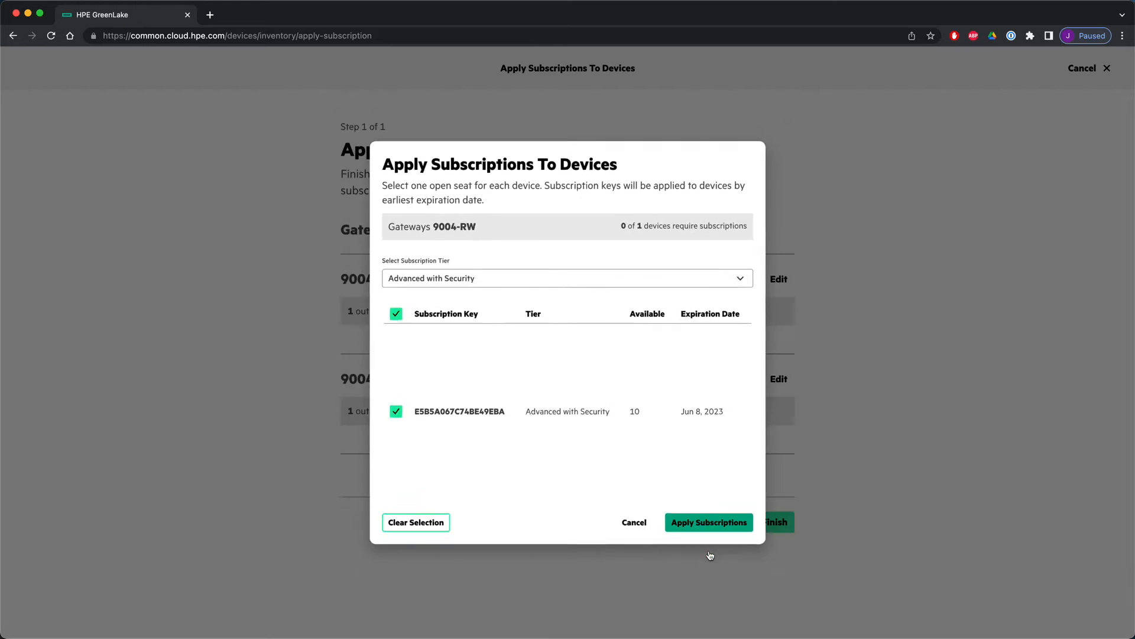
left_click(775, 526)
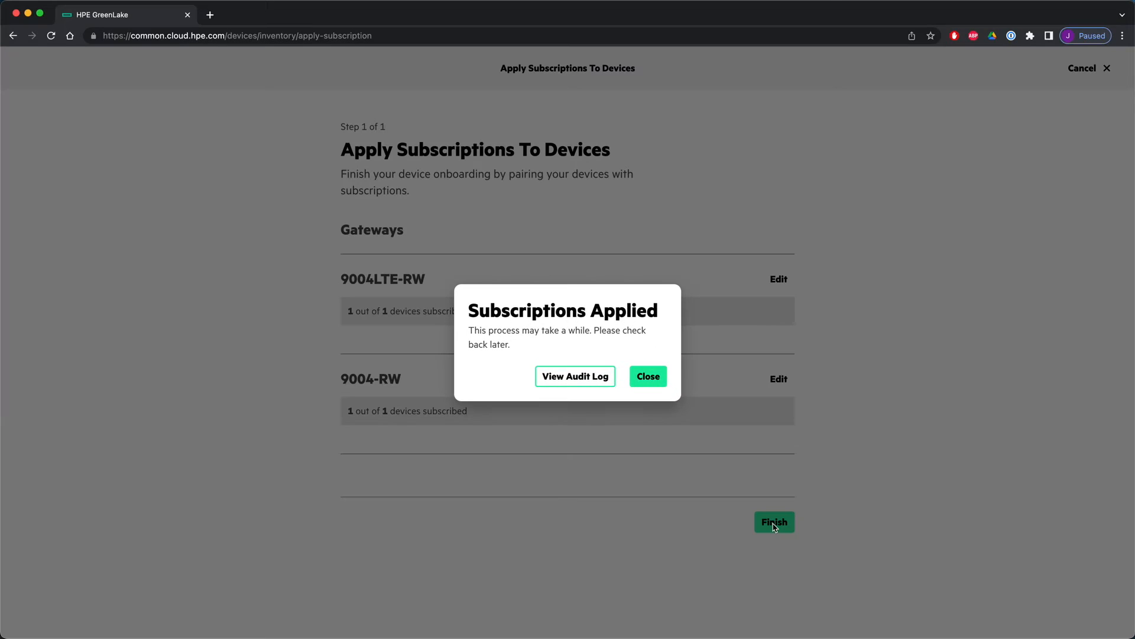
left_click(645, 376)
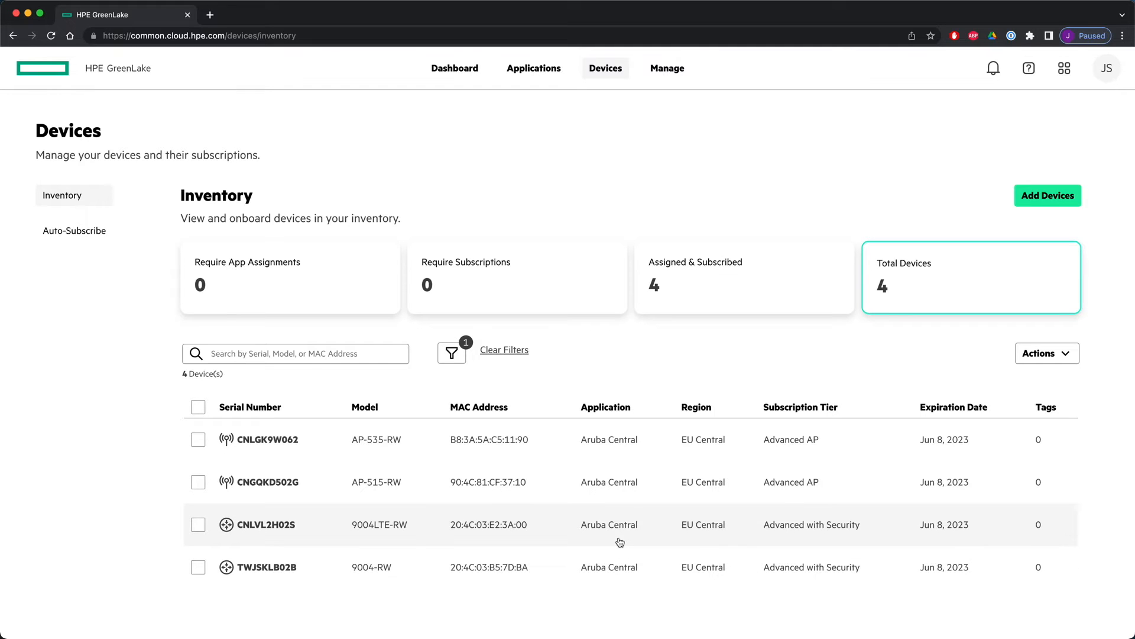
- Open Aruba Central and preprovision gateway CNLVL2H02S to the AOS10-Group group, acknowledging the info message
left_click(452, 71)
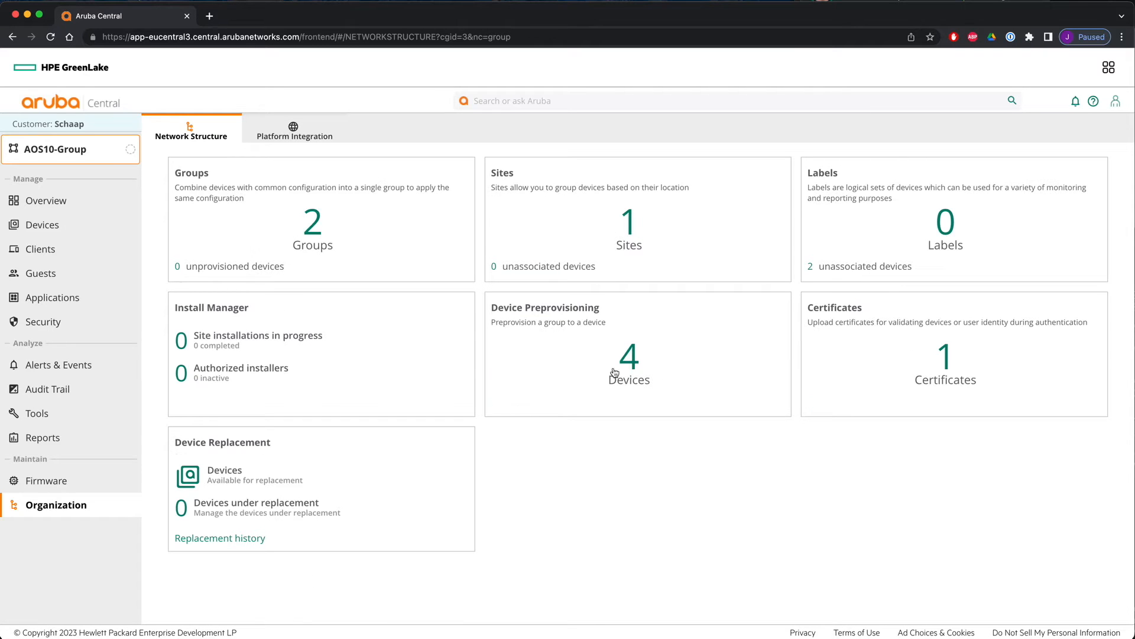
left_click(629, 368)
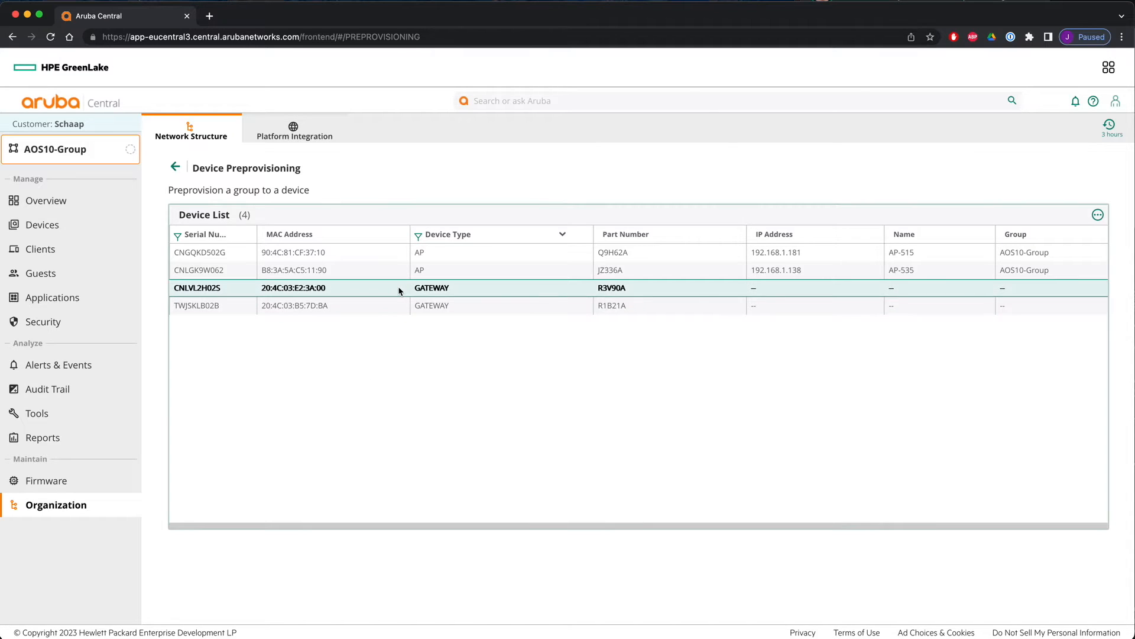
left_click(397, 288)
left_click(1039, 509)
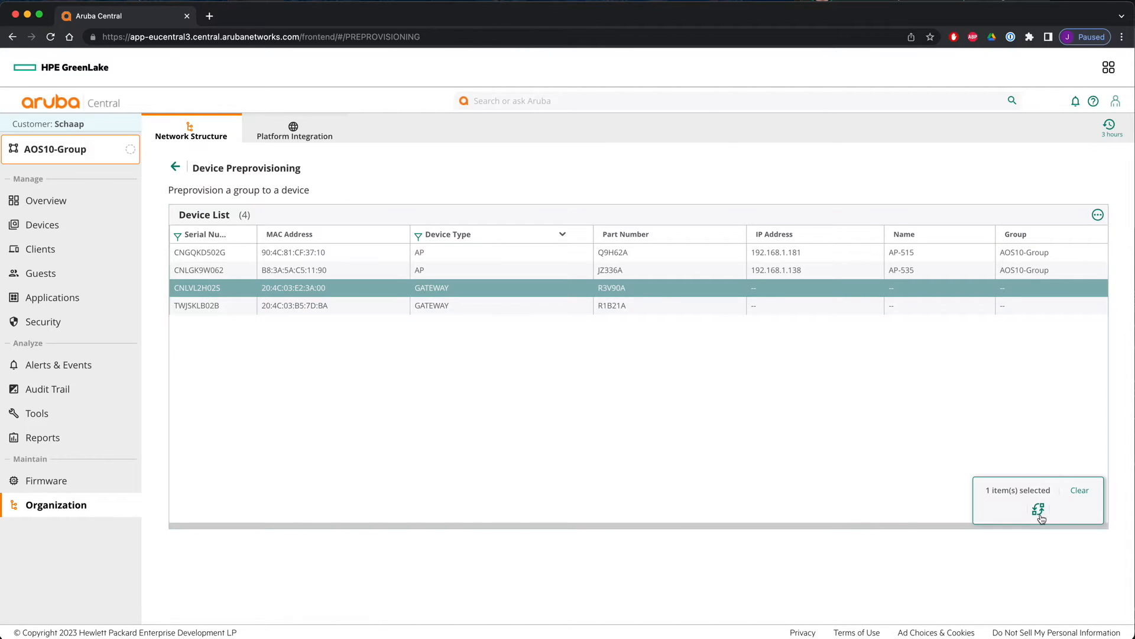
left_click(305, 244)
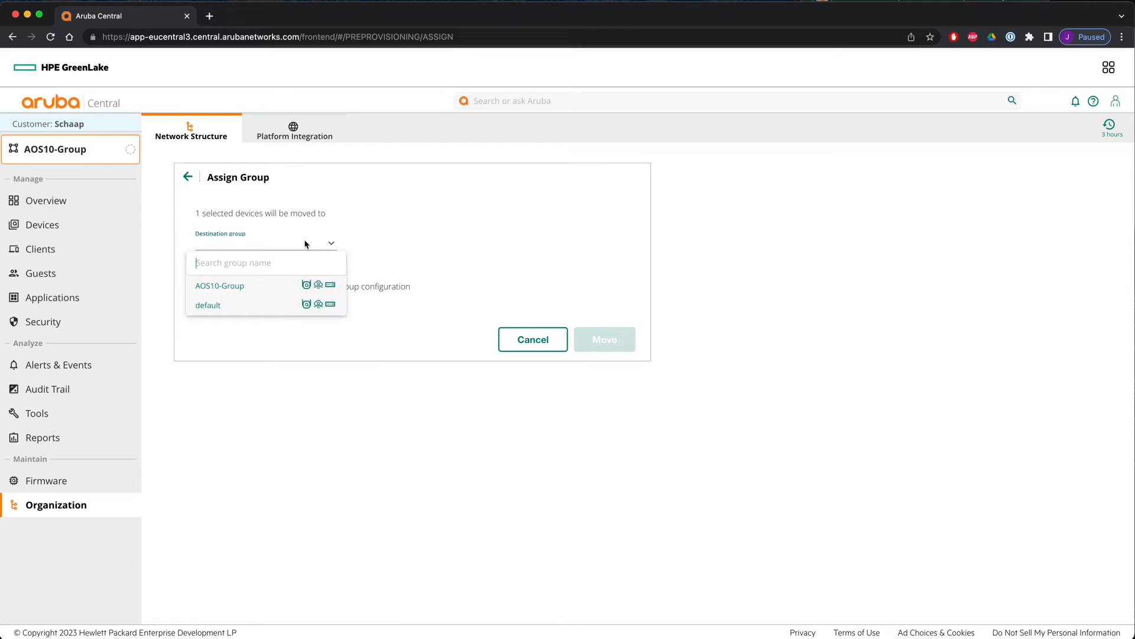
left_click(248, 288)
left_click(612, 447)
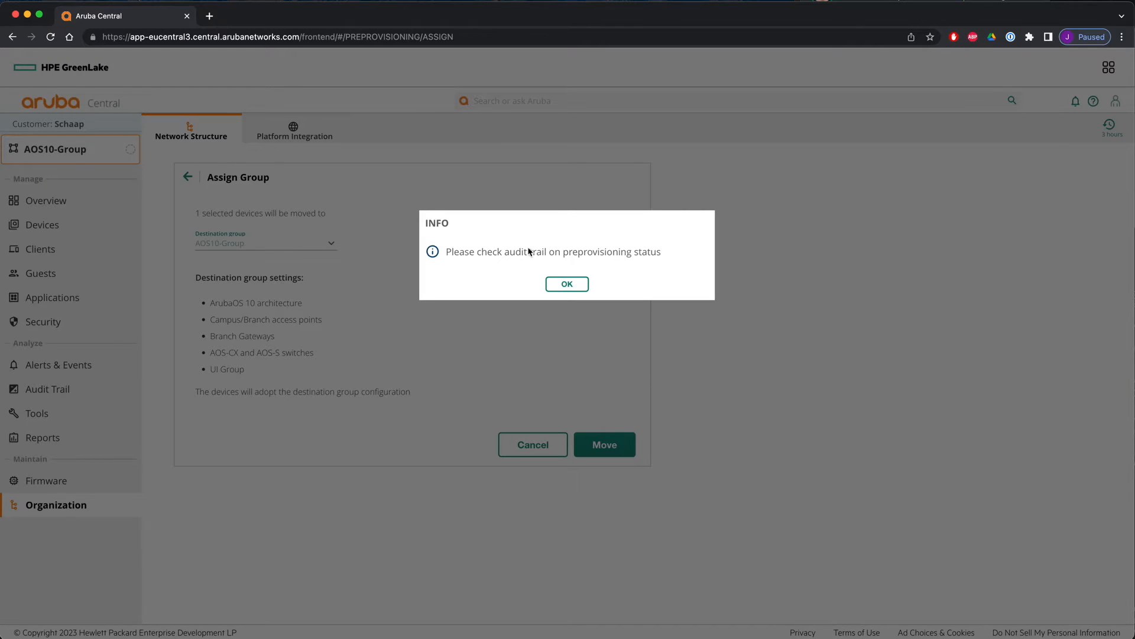
left_click(566, 284)
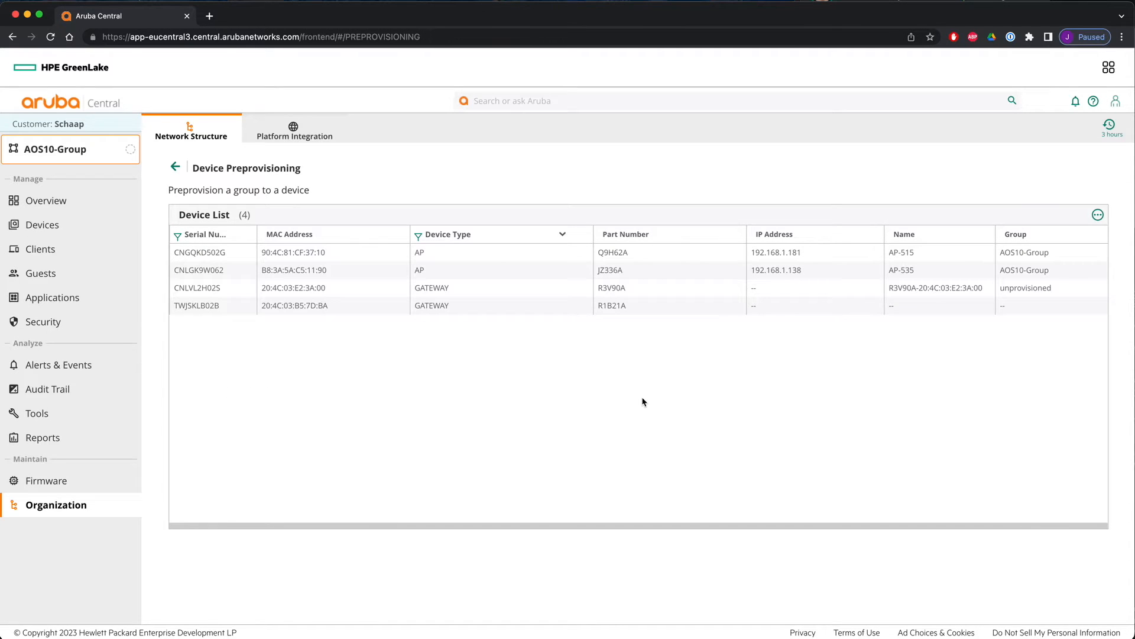
- Preprovision gateway TWJSKLB02B to the AOS10-Group group as well, acknowledging the info message
left_click(797, 312)
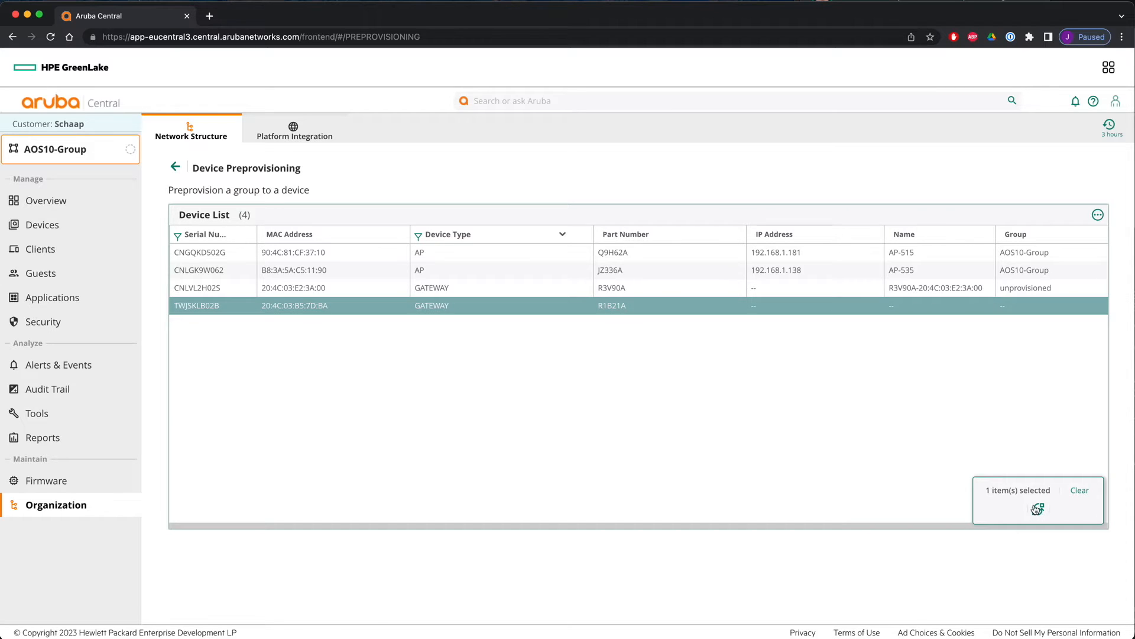
left_click(1038, 510)
left_click(322, 243)
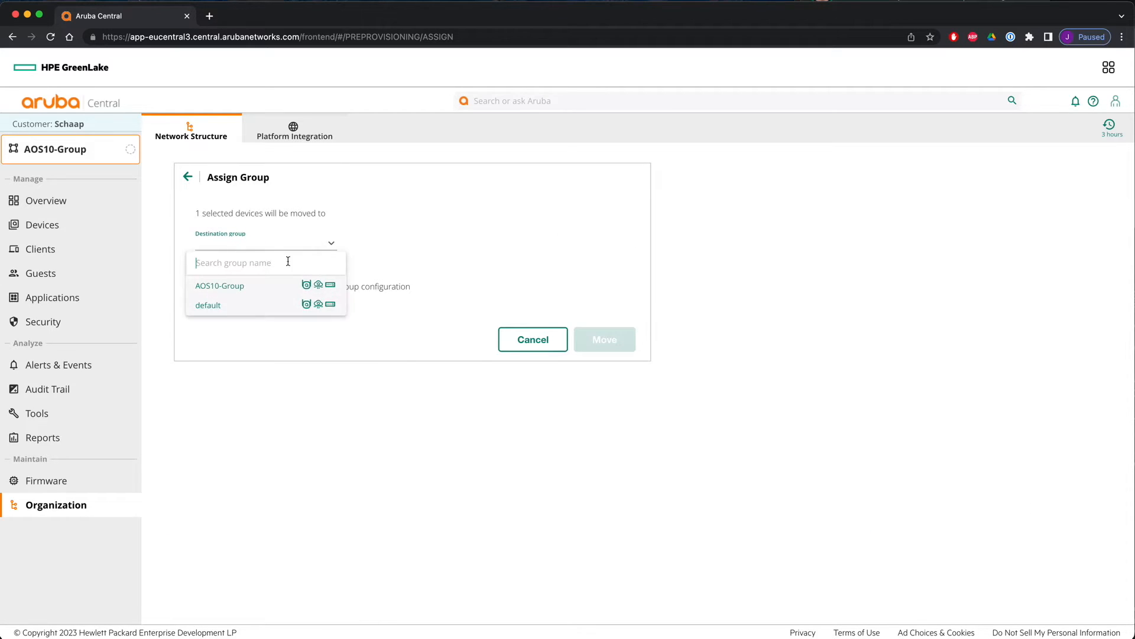
left_click(253, 287)
left_click(601, 443)
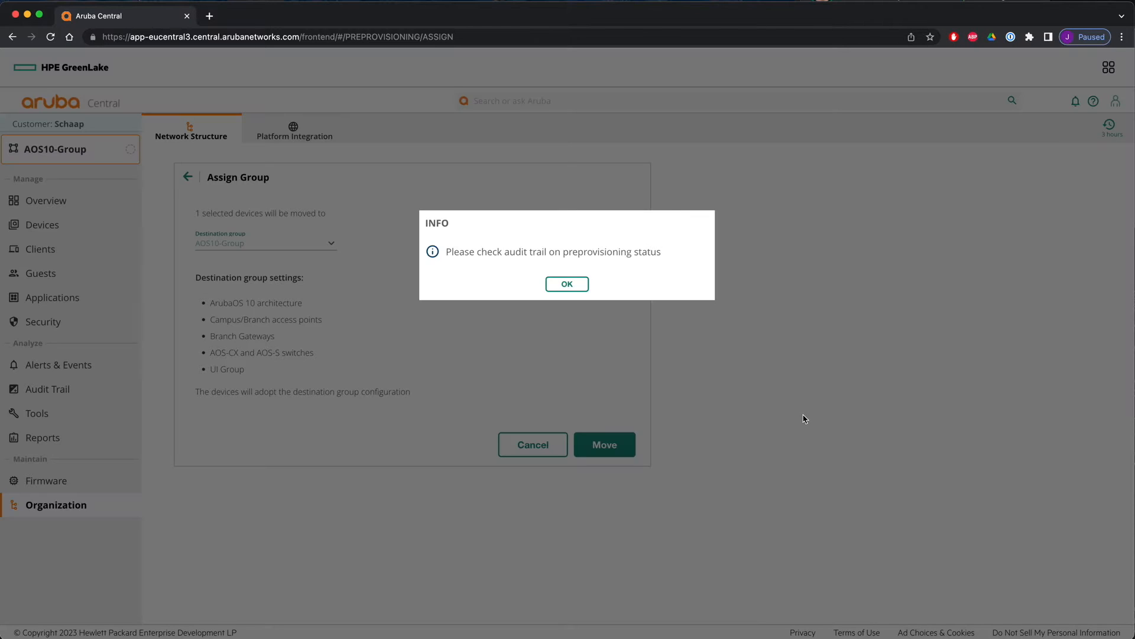
left_click(578, 286)
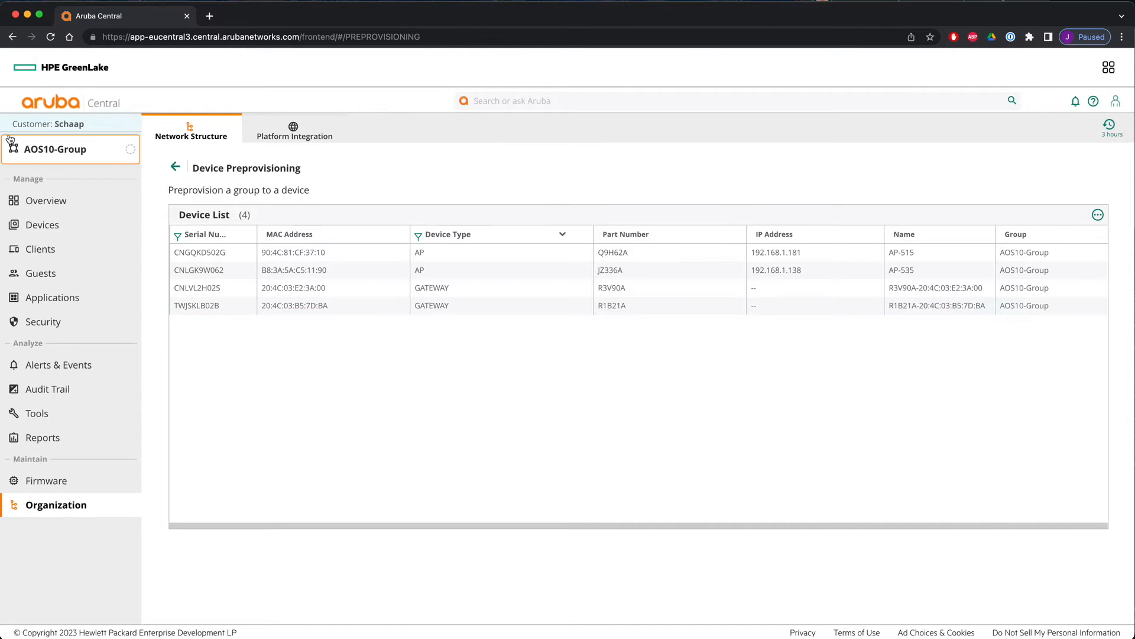
- Review the gateways listed in the AOS10-Group devices view
left_click(47, 229)
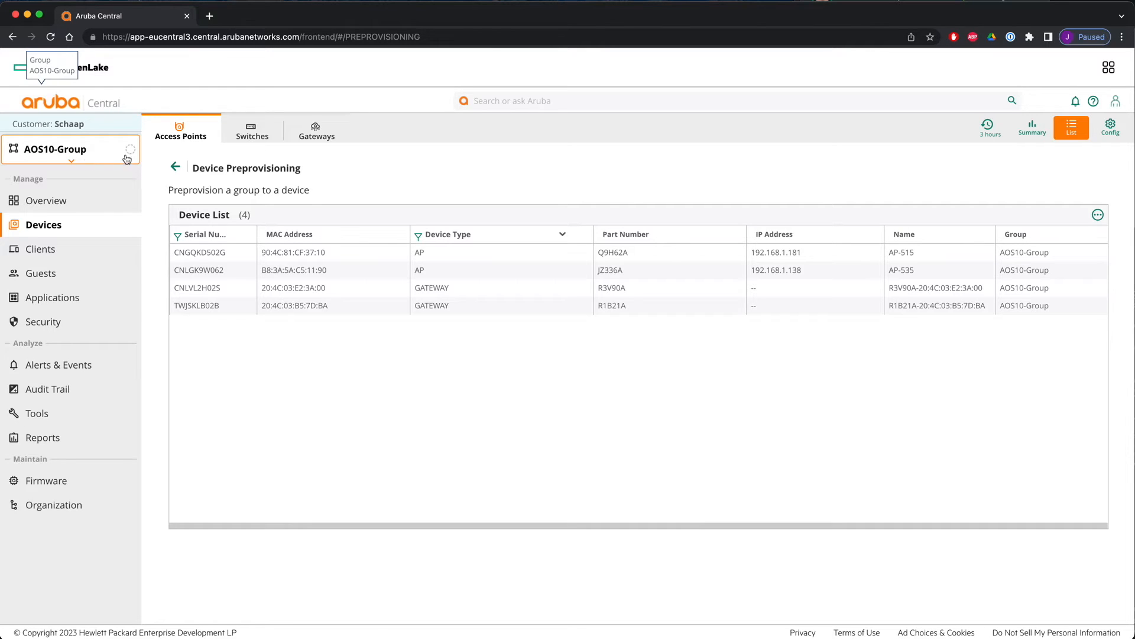
left_click(317, 130)
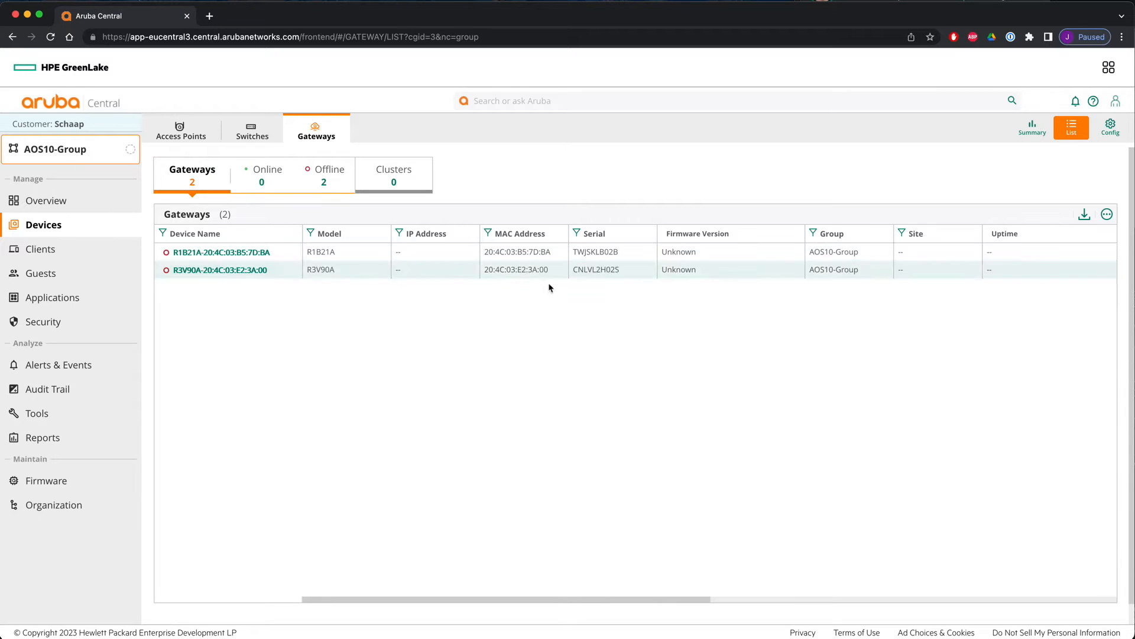
left_click(1103, 126)
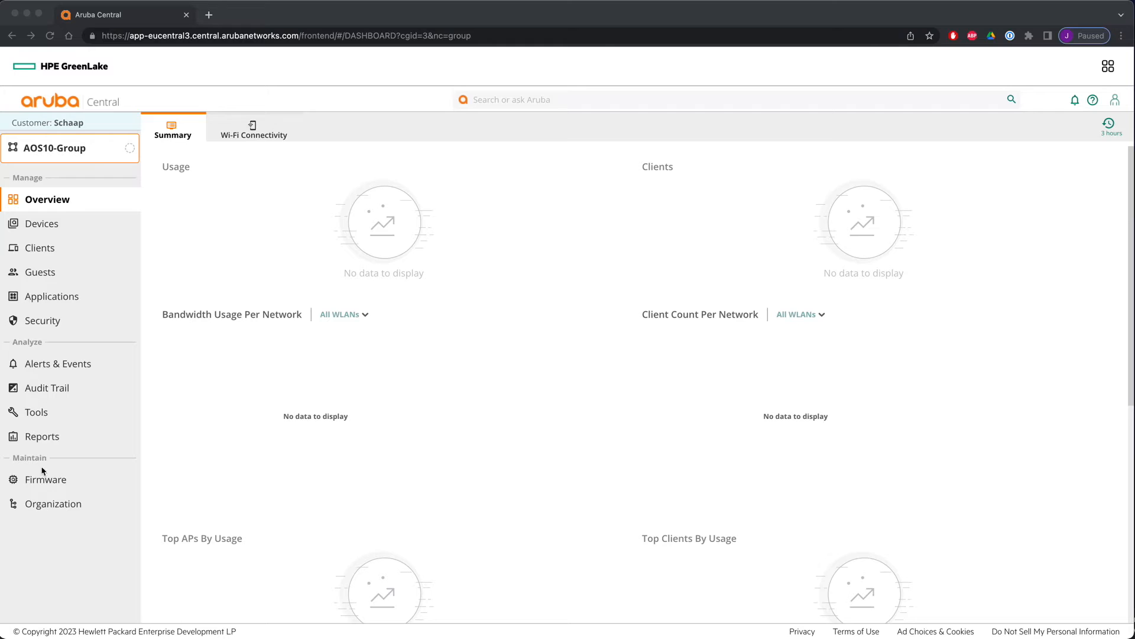
- Set gateway firmware compliance to version 10.4.0.0_86033, upgrading now with automatic reboot enabled, and save
left_click(46, 483)
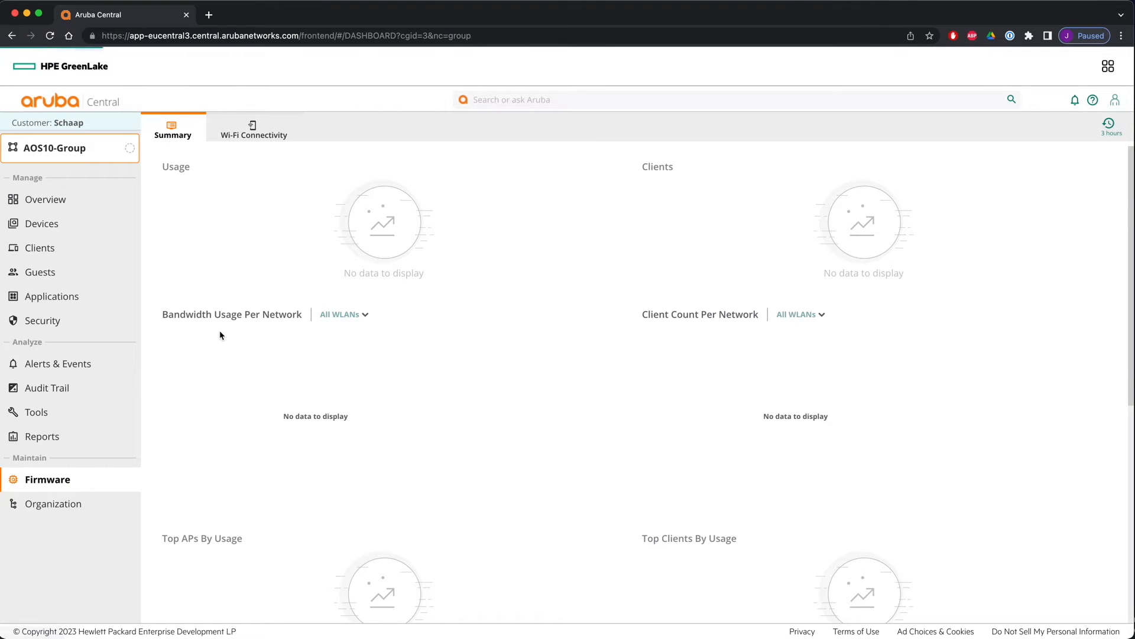
left_click(320, 134)
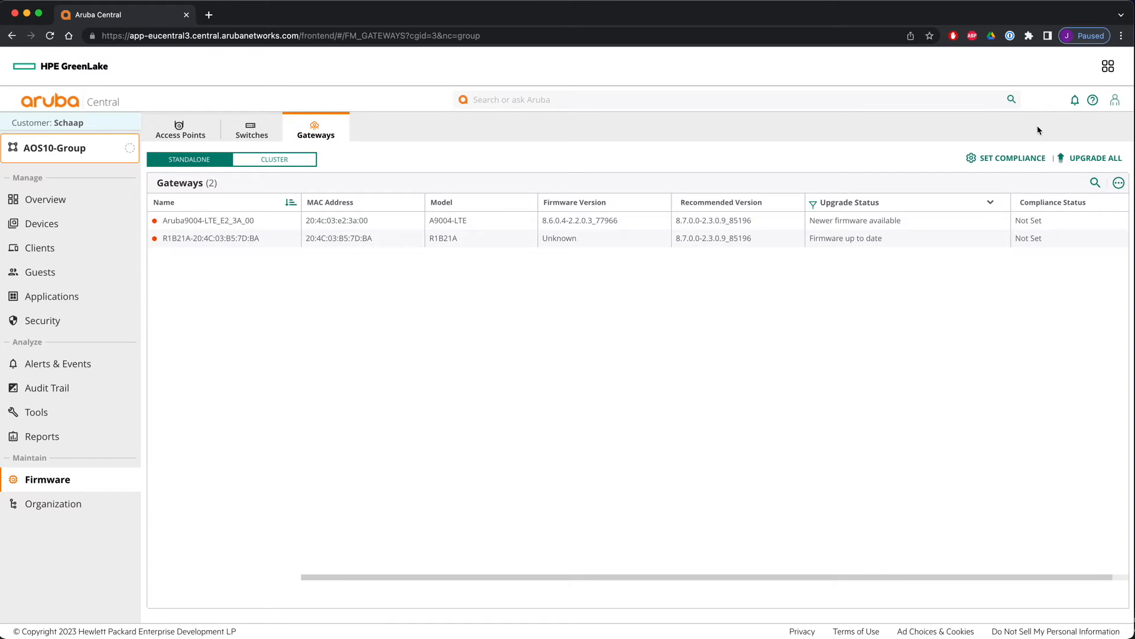
left_click(1011, 159)
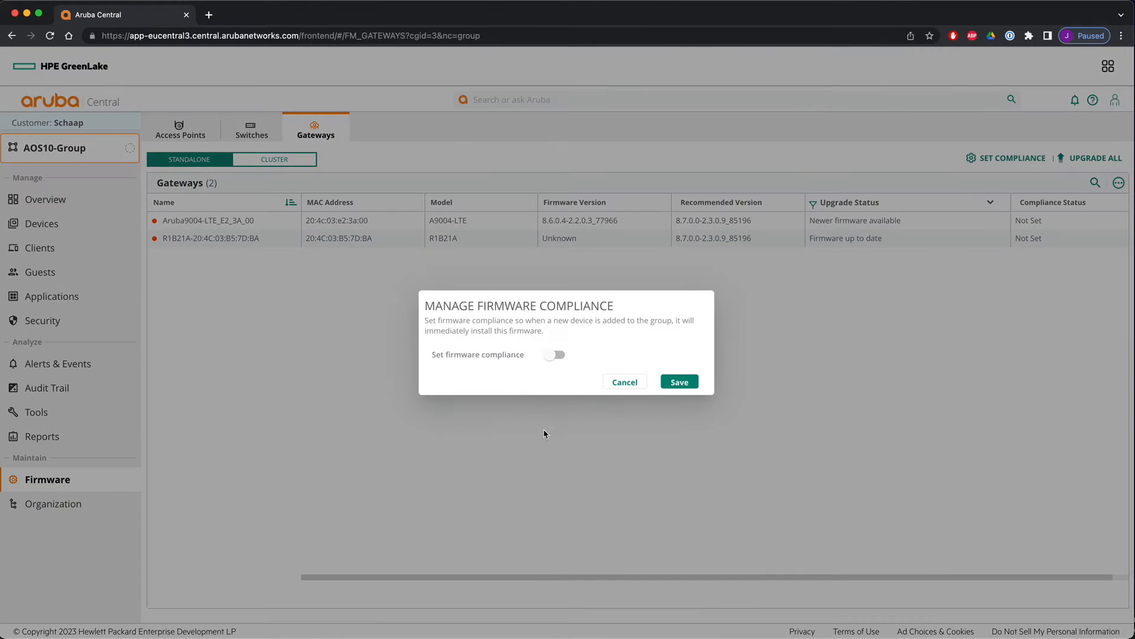
left_click(555, 355)
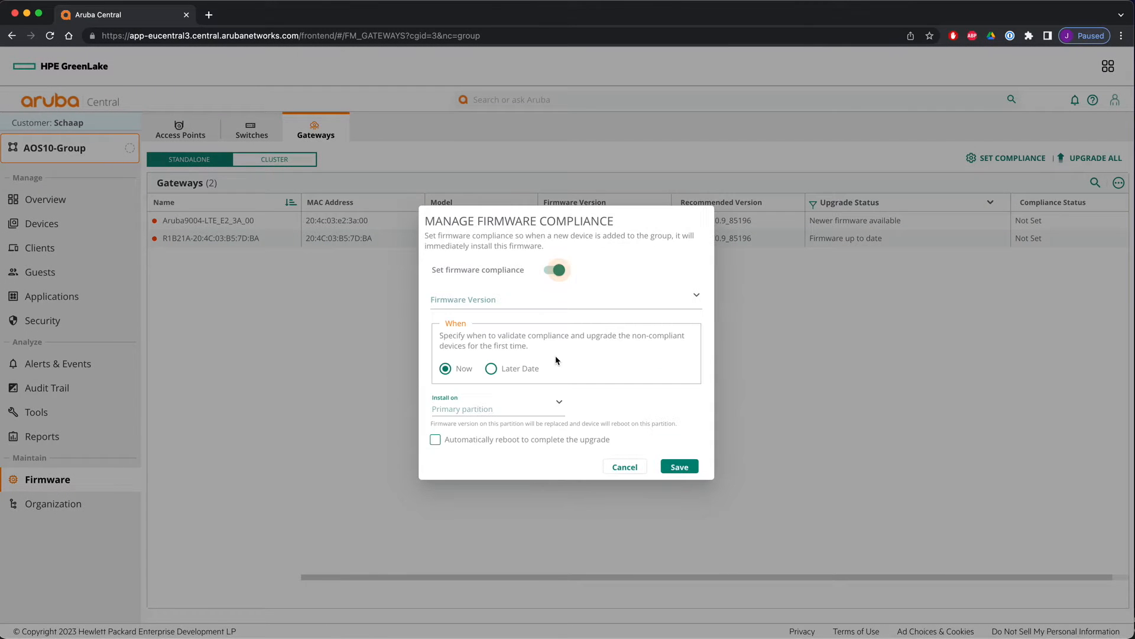
left_click(487, 299)
left_click(464, 359)
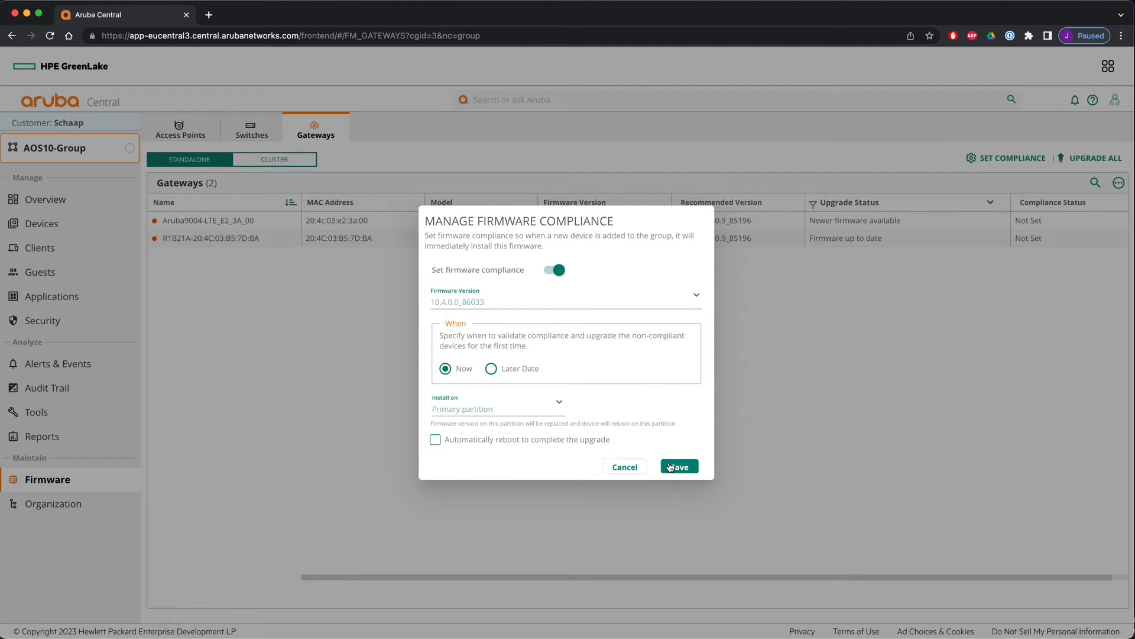
left_click(436, 441)
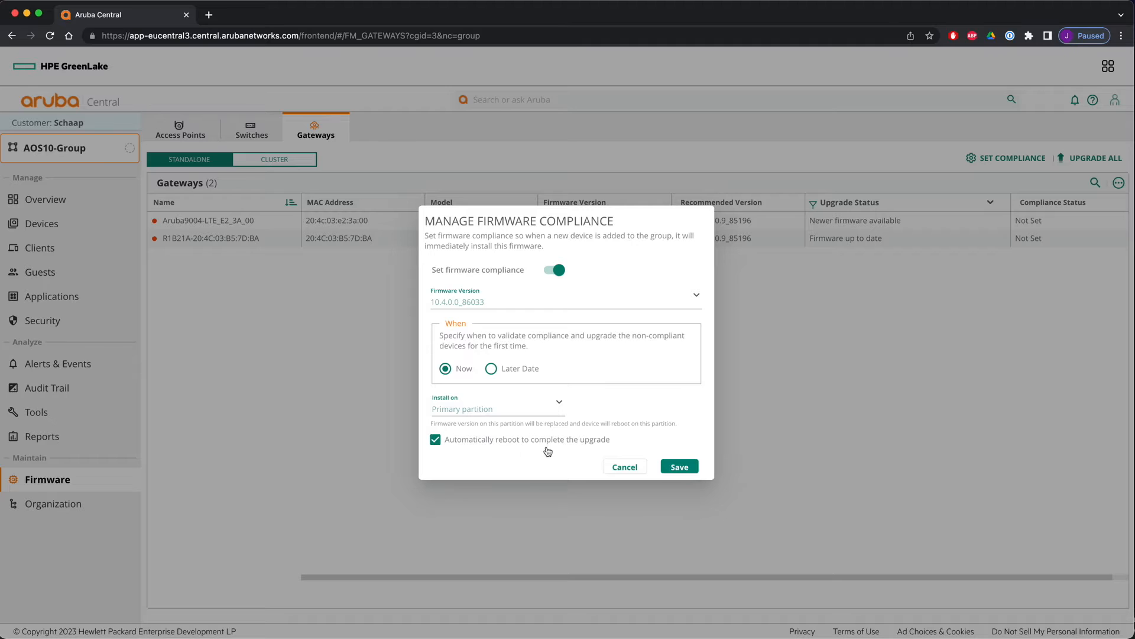
left_click(680, 467)
left_click(681, 367)
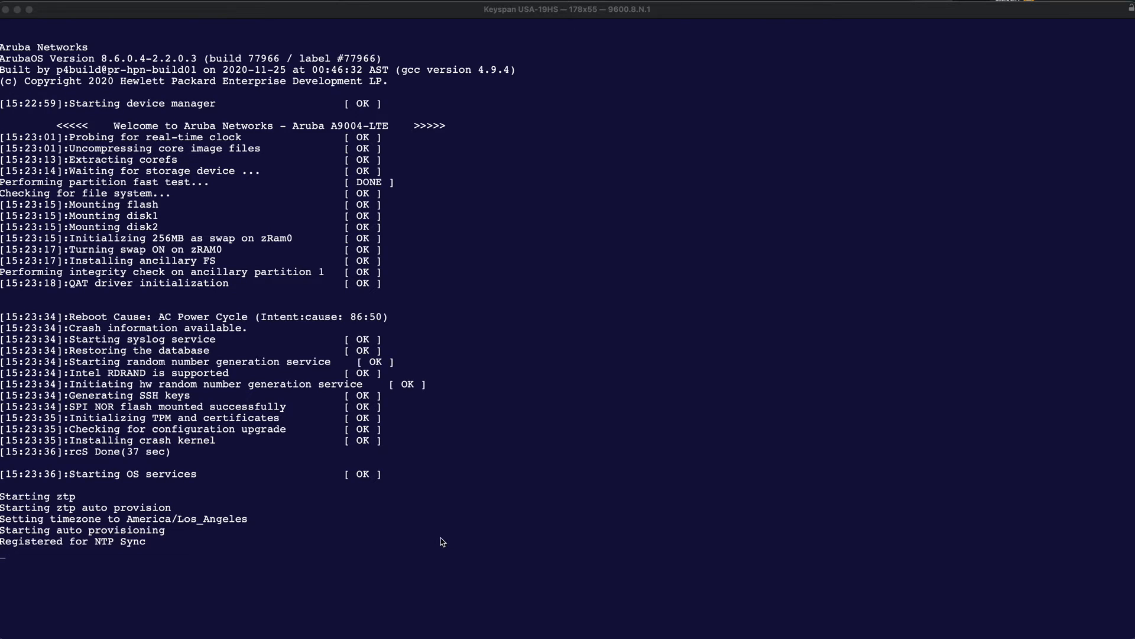
- In the gateway's serial console, choose the enable-debug auto-provisioning option
left_click(443, 542)
type("b")
key("BackSpace")
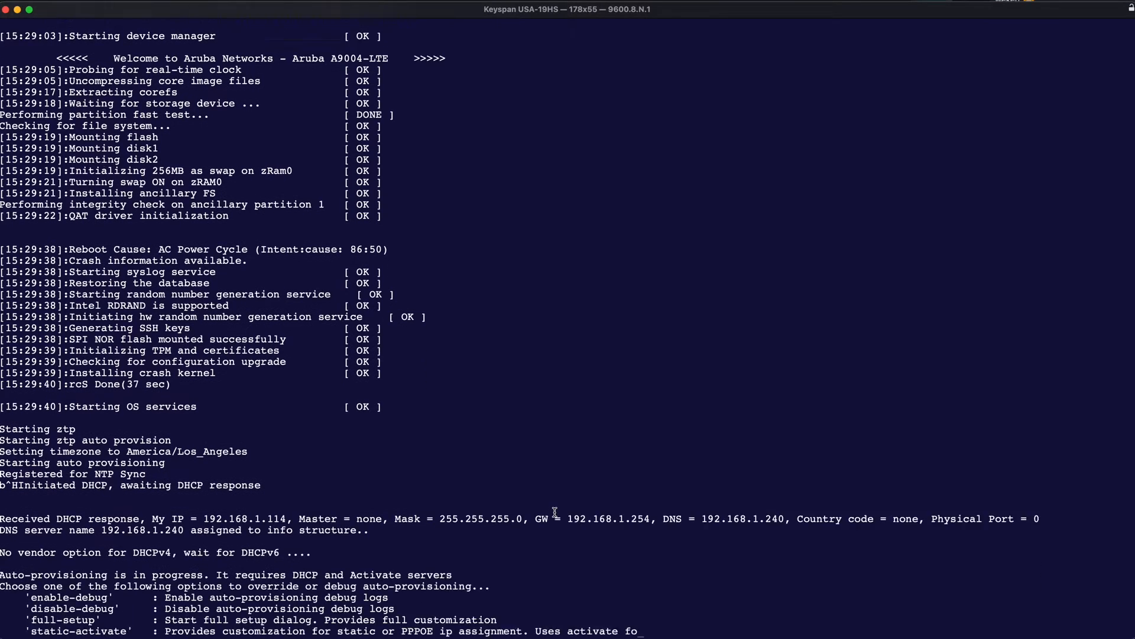
type("enable")
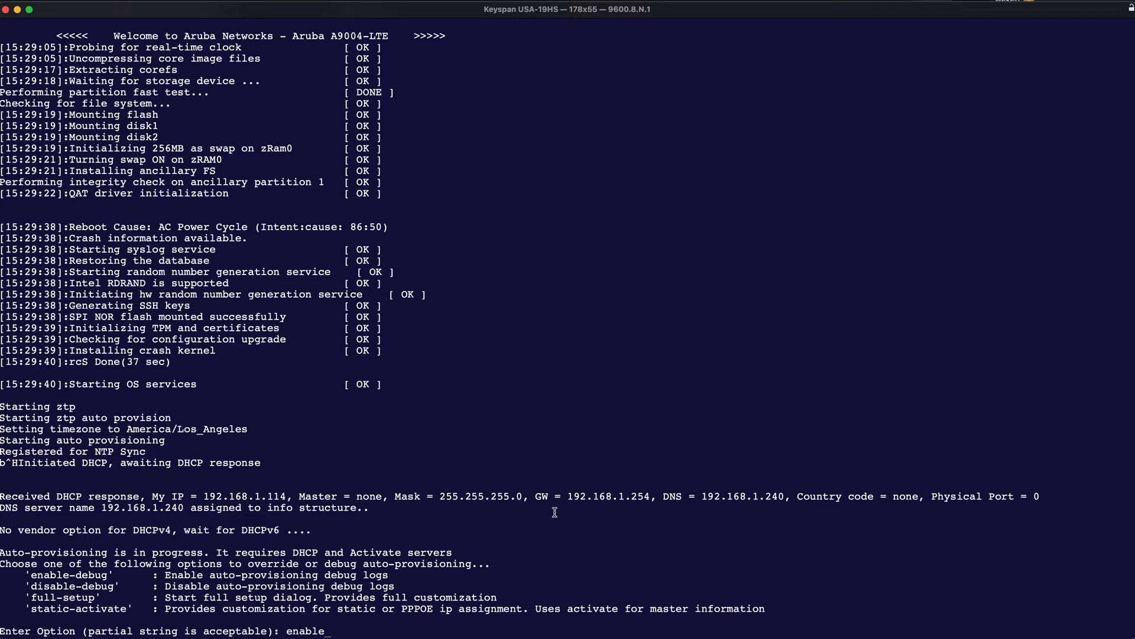
key("Return")
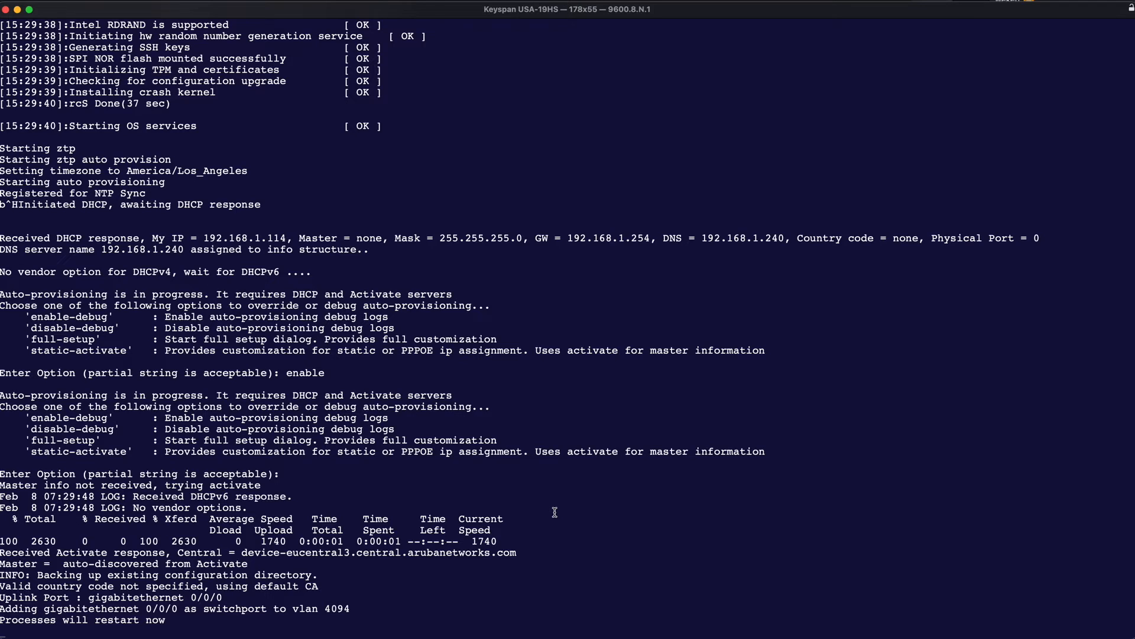
- Examine the auto-provisioning and reboot output in the serial console
left_click_drag(1, 553, 521, 554)
left_click_drag(1, 564, 251, 565)
left_click_drag(1, 621, 179, 619)
left_click(179, 620)
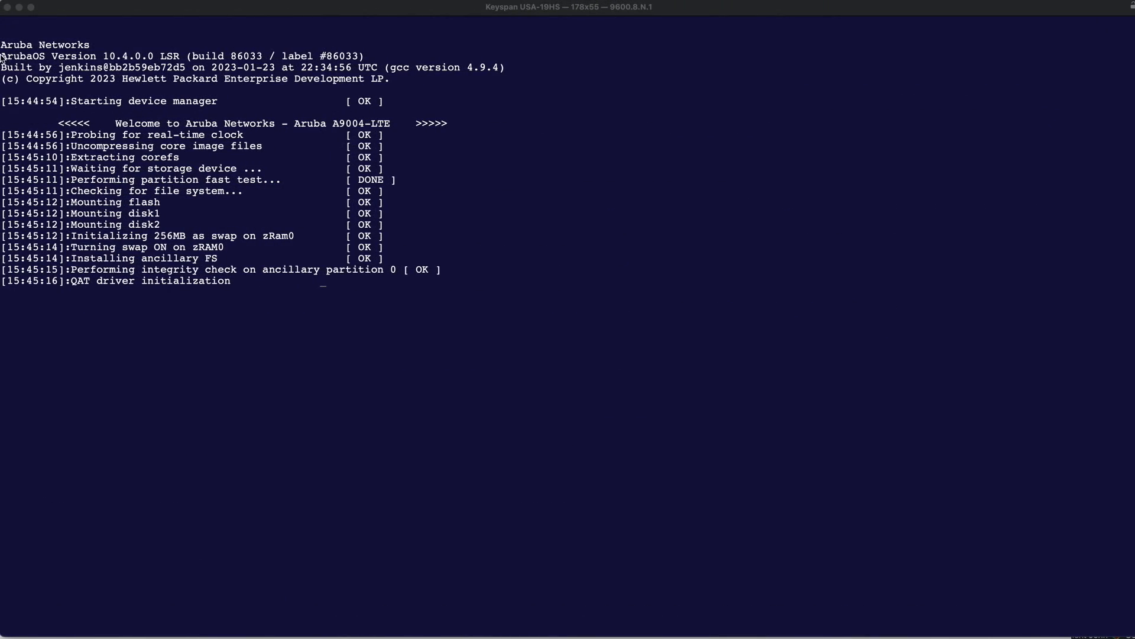
left_click_drag(2, 56, 371, 57)
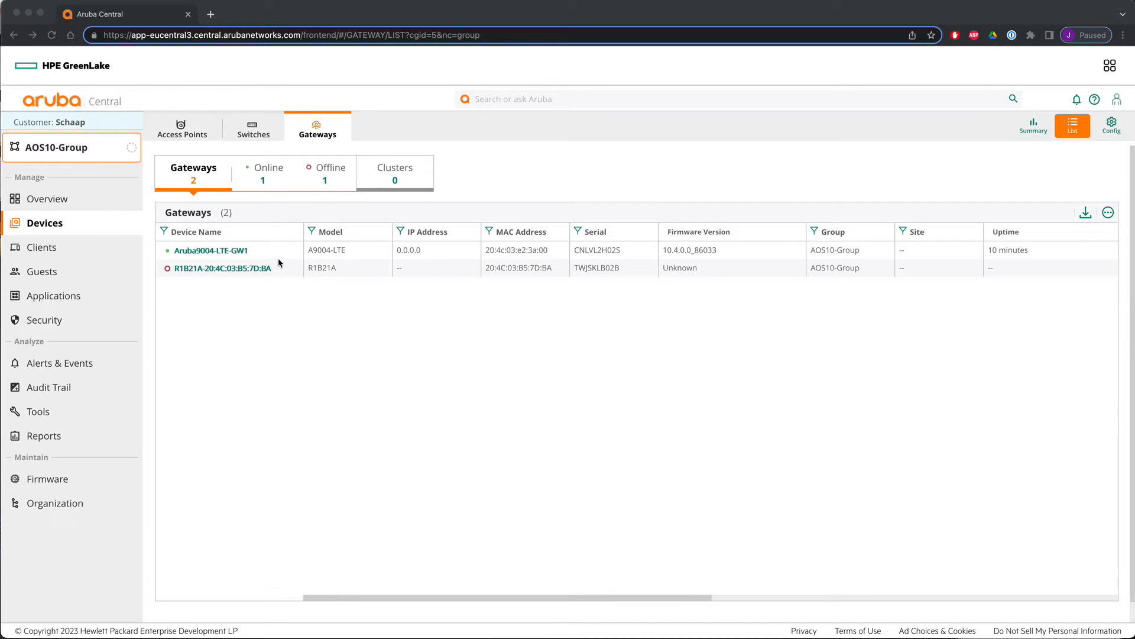
- Open the Aruba9004-LTE-GW1 gateway's details, review its audit trail, and return to the group
left_click(210, 251)
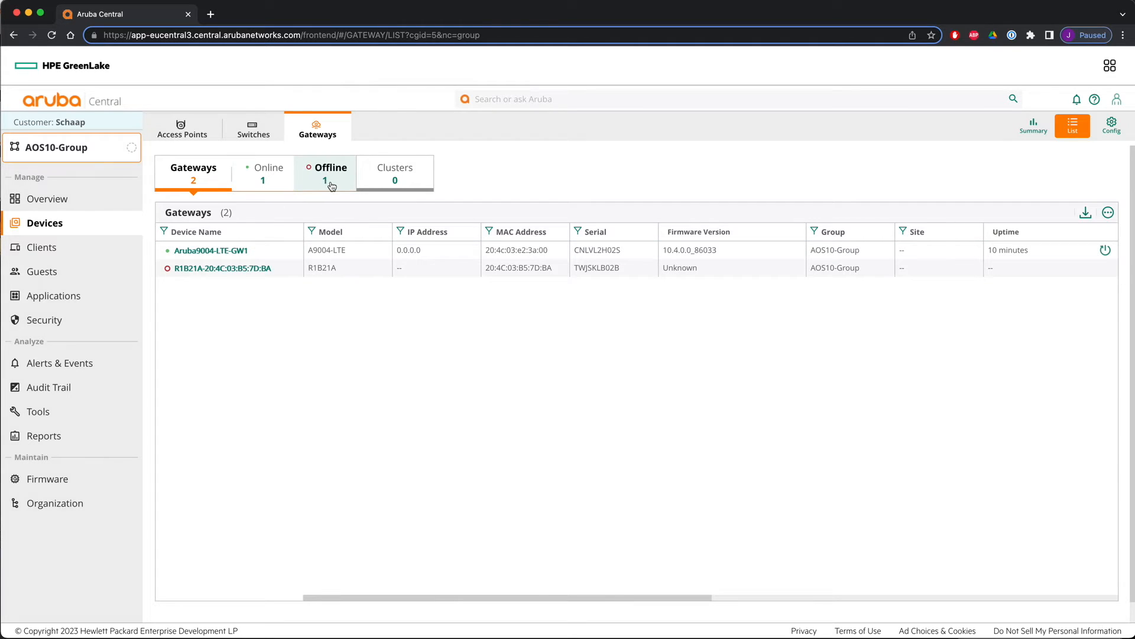
left_click(210, 251)
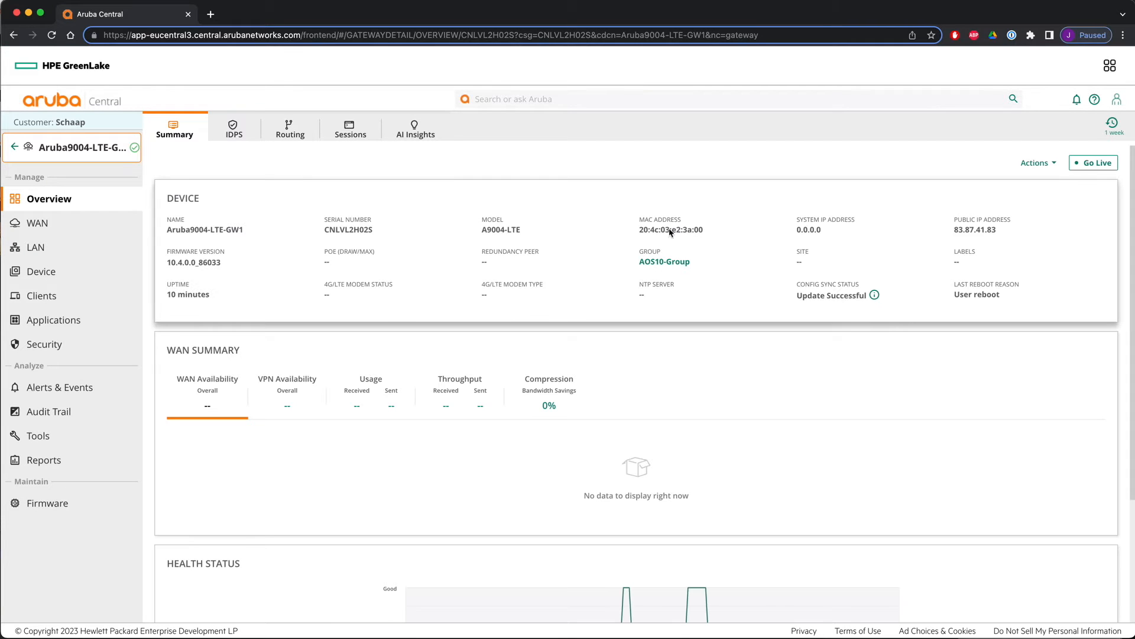
left_click_drag(796, 223, 819, 265)
left_click(824, 260)
left_click(41, 411)
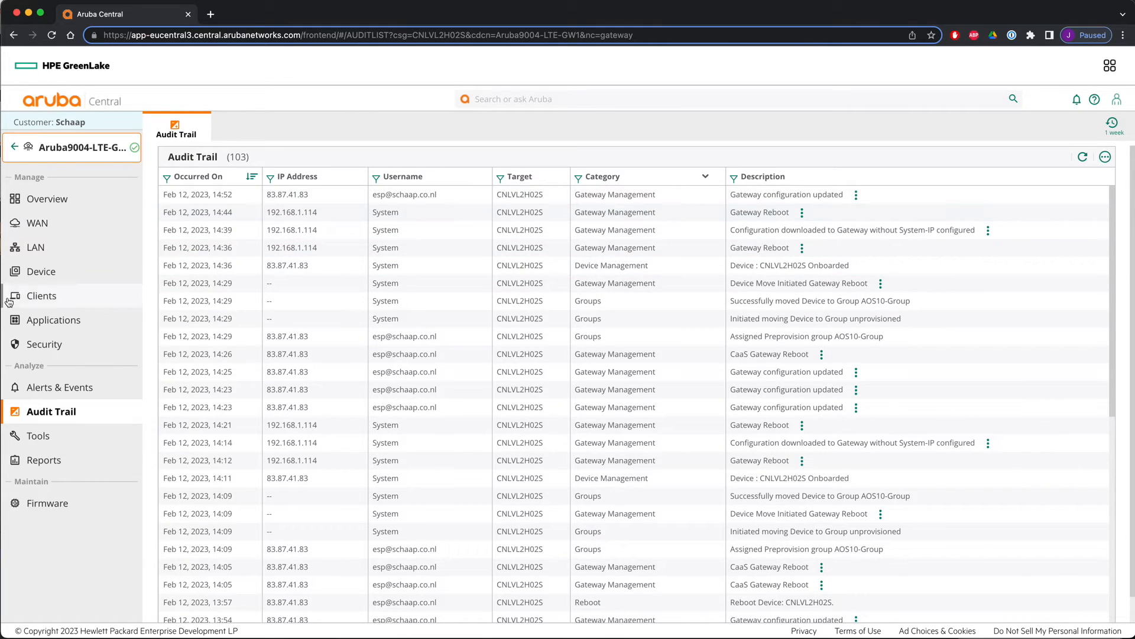
left_click(12, 148)
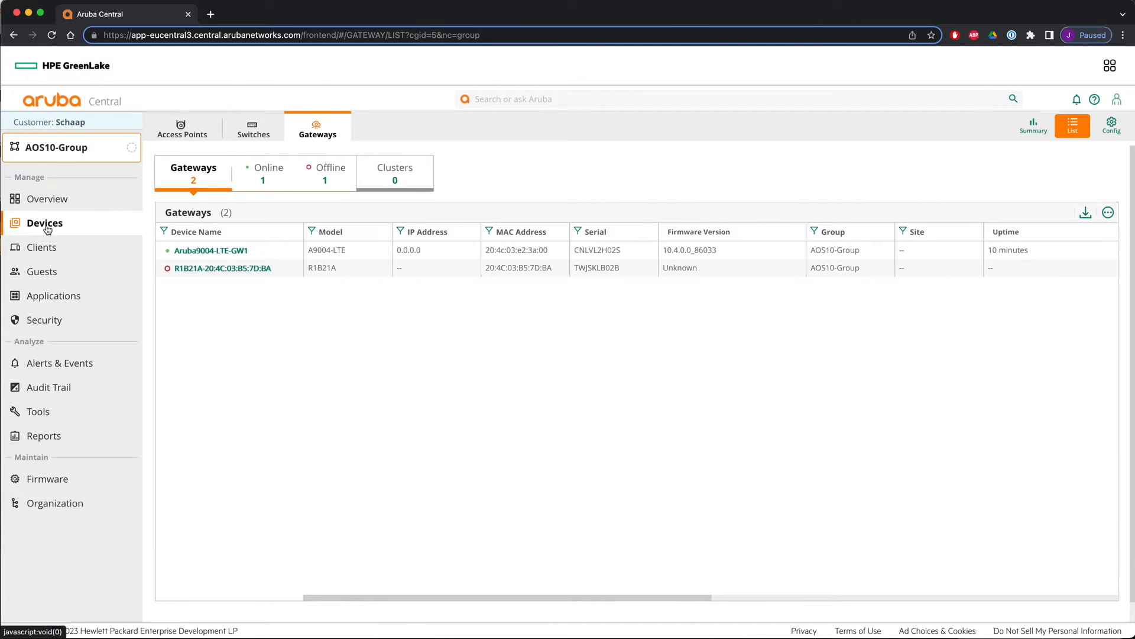
- In the group's gateway configuration, create a new VLAN named sys-ip-vlan with ID 4000
left_click(1108, 125)
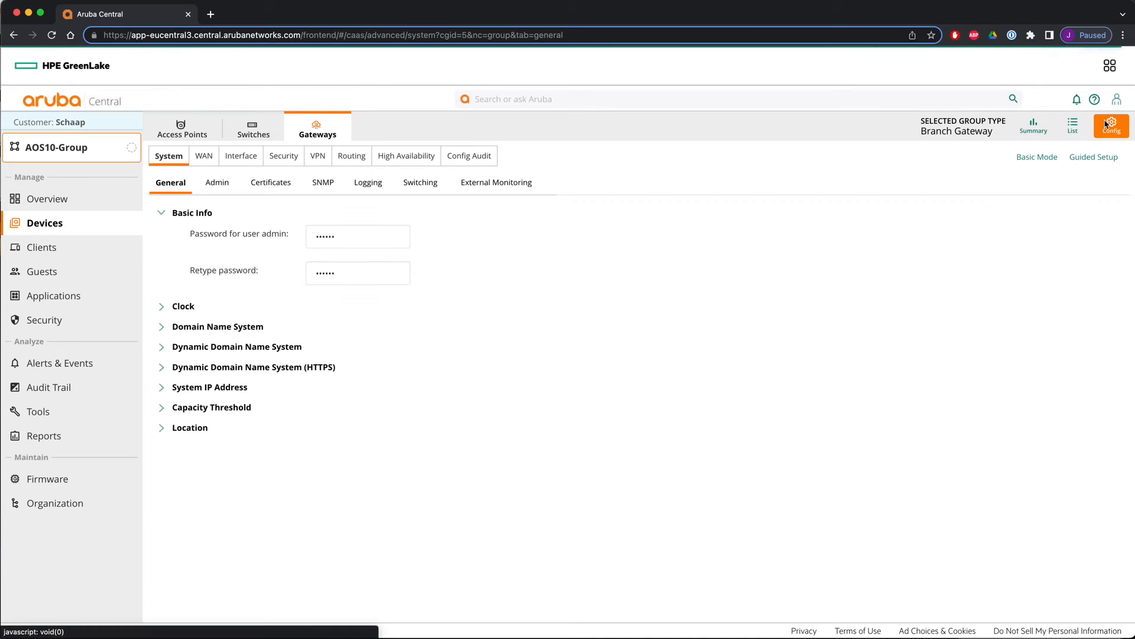
left_click(234, 157)
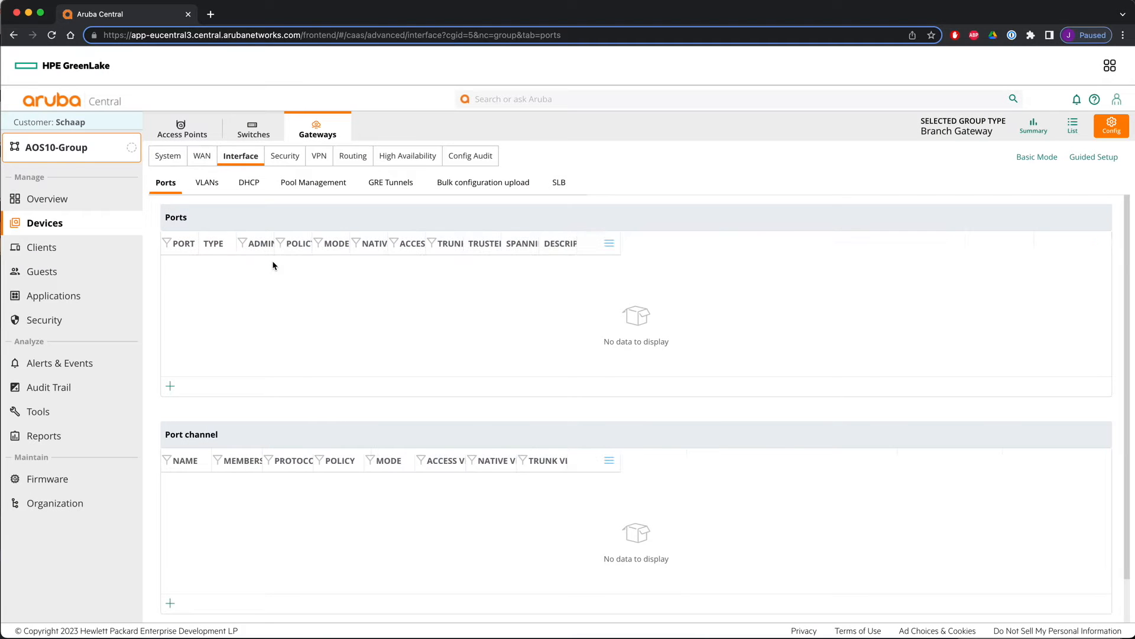
left_click(204, 183)
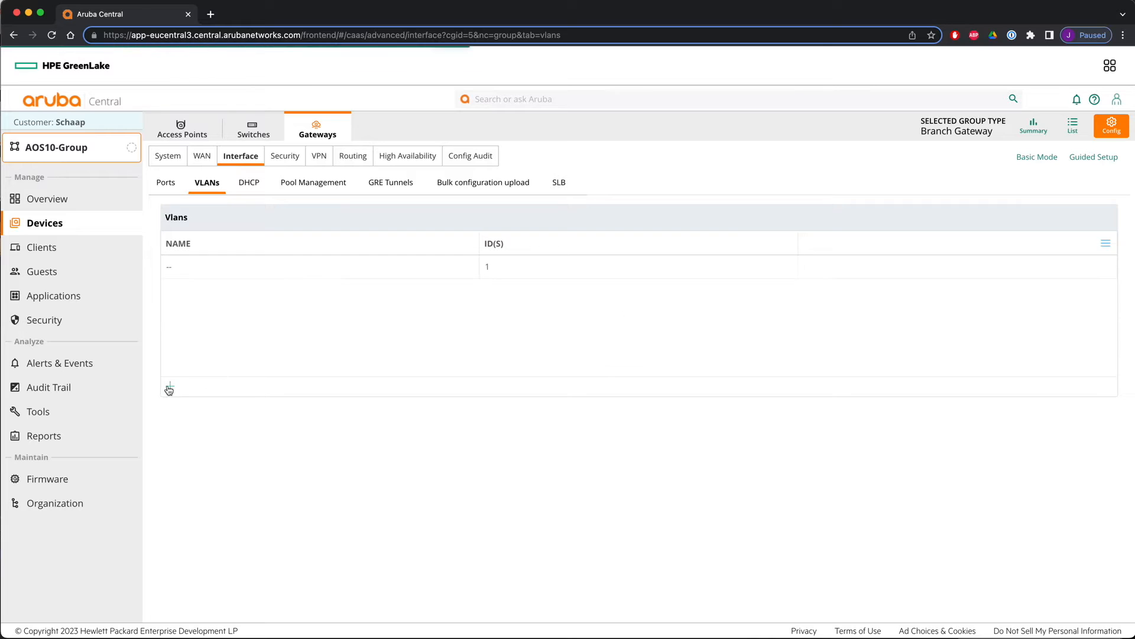
left_click(170, 388)
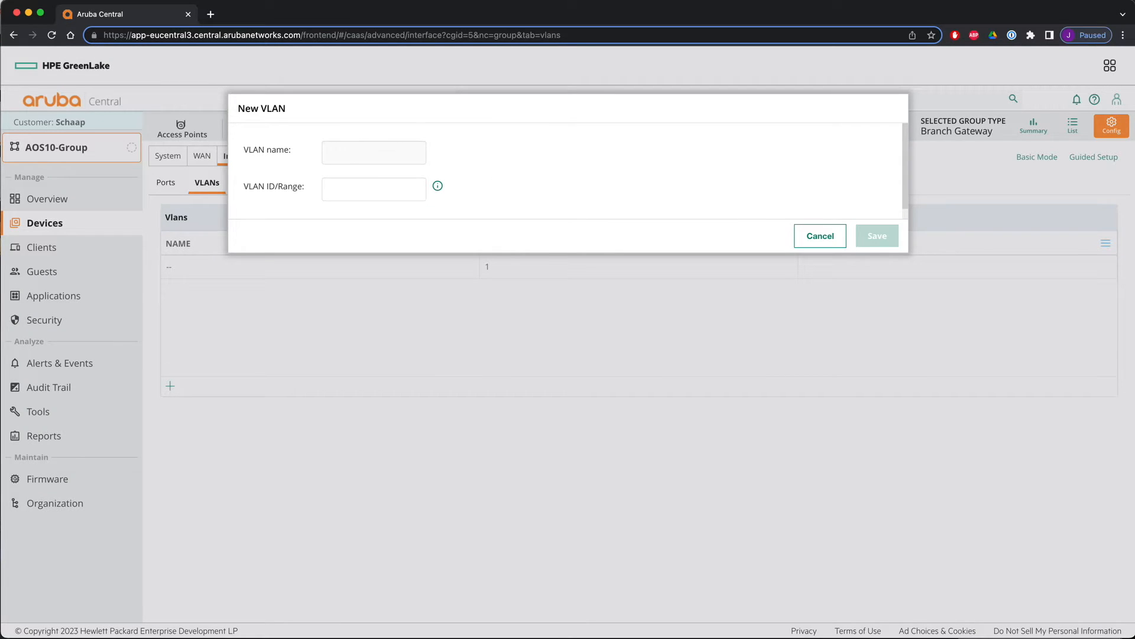
type("sys-ip")
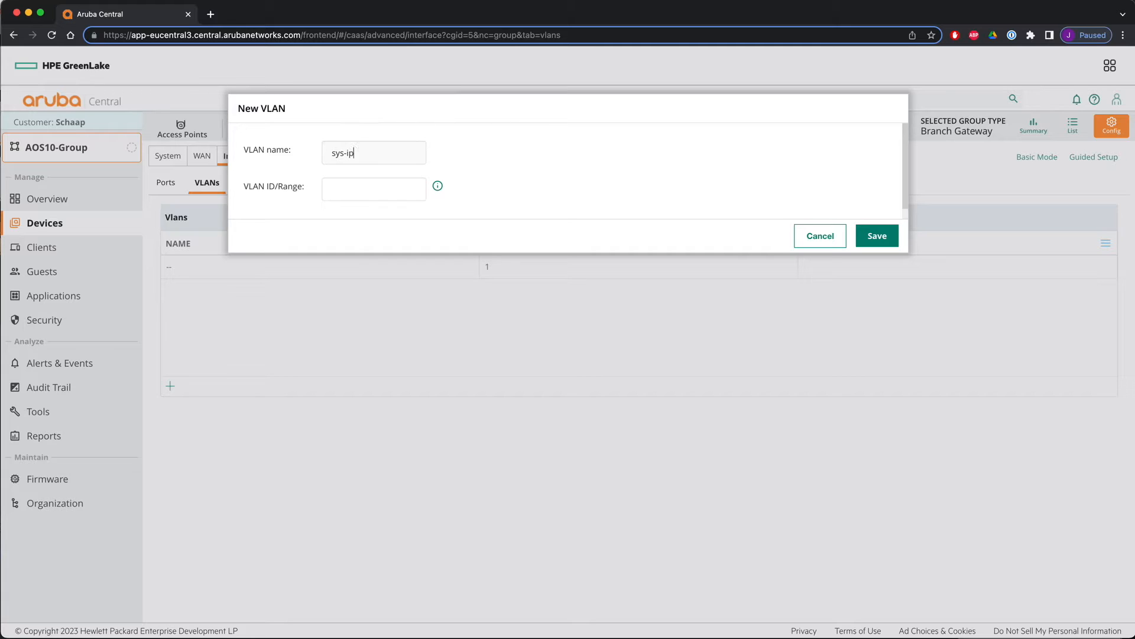
type("-vlan")
type("4000")
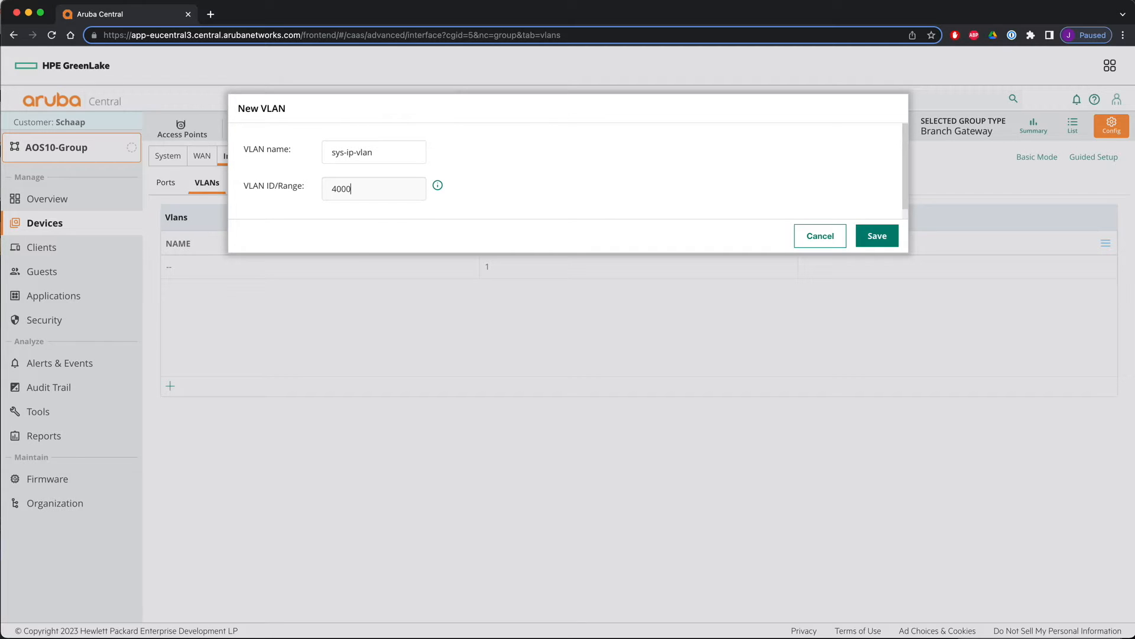
left_click(871, 240)
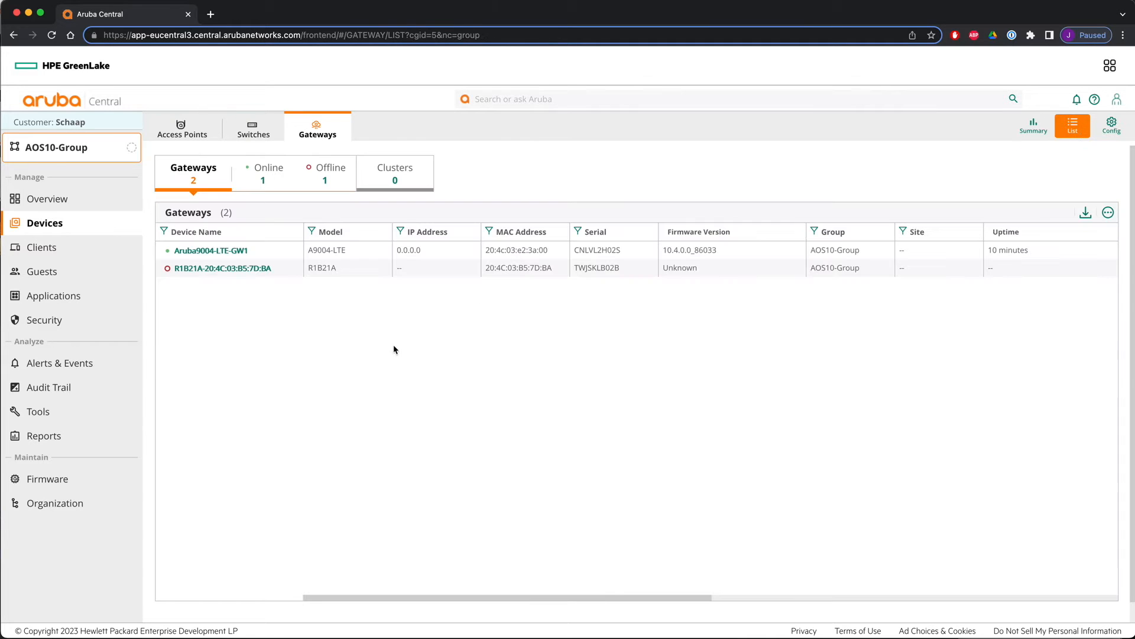
- On the Aruba9004-LTE-GW1 gateway, give VLAN 4000 a static IPv4 address 172.20.20.1 with netmask 255.255.255.0, enable routing, and save
left_click(210, 250)
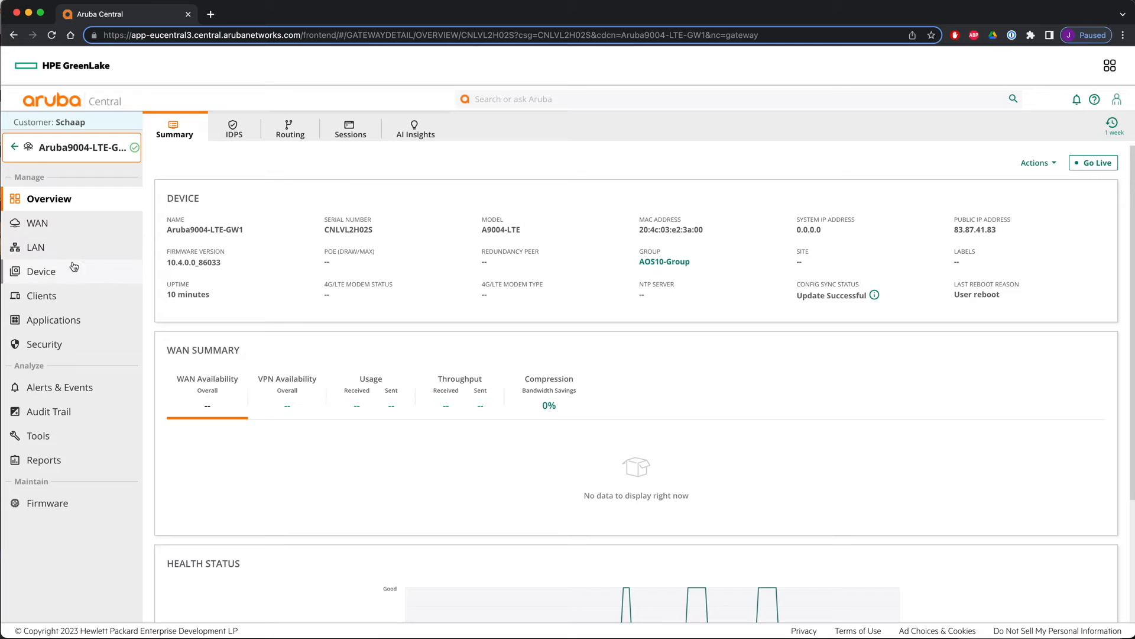
left_click(48, 272)
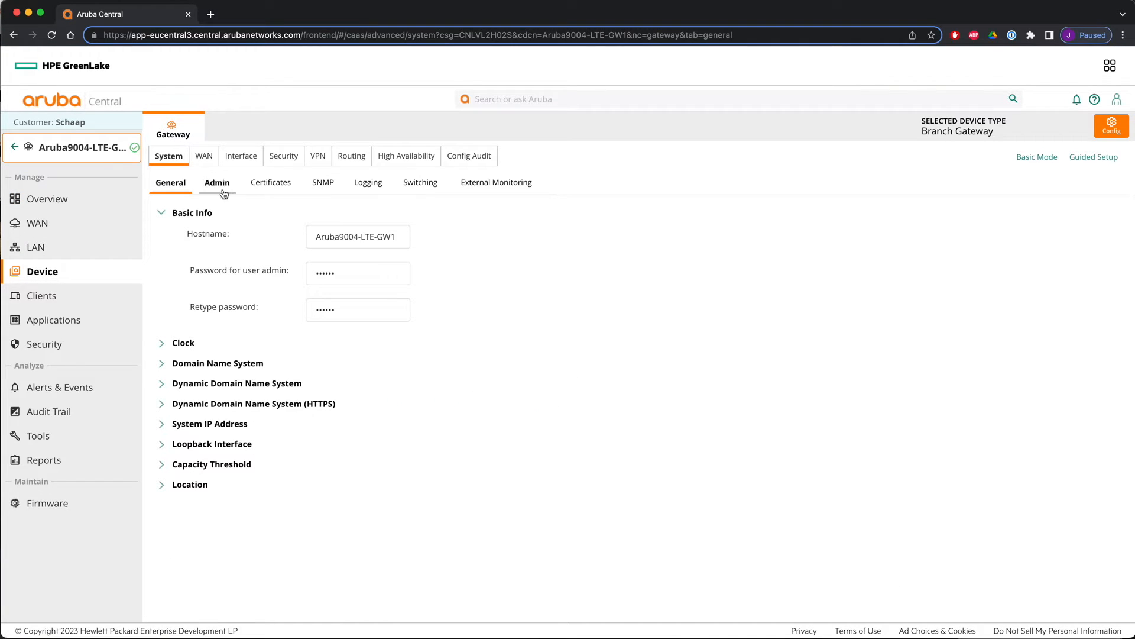
left_click(237, 159)
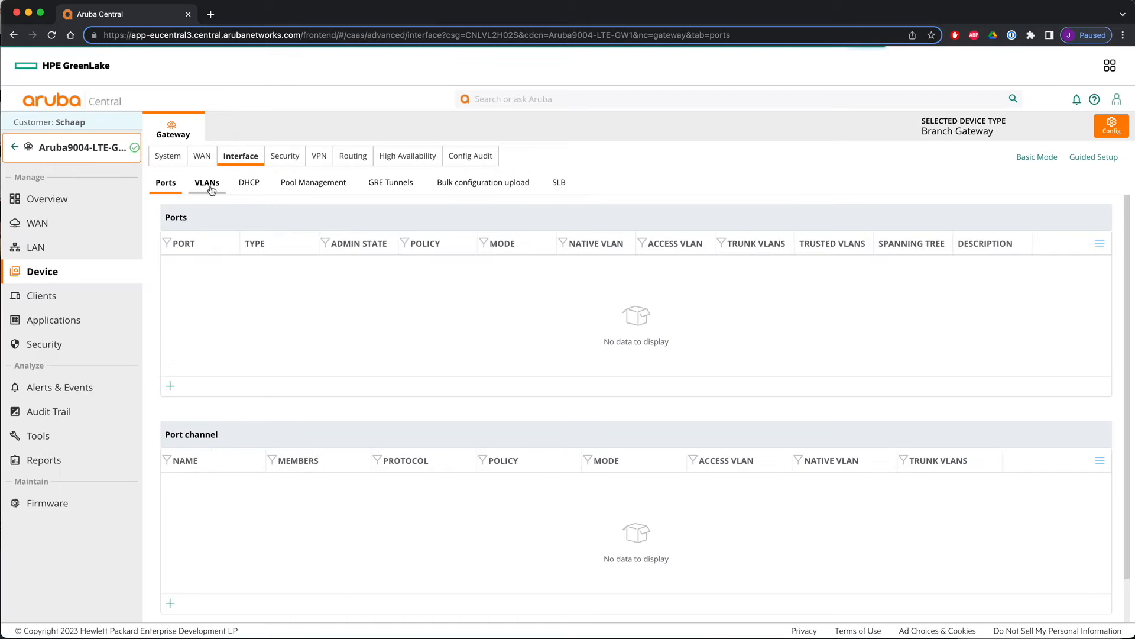
left_click(210, 184)
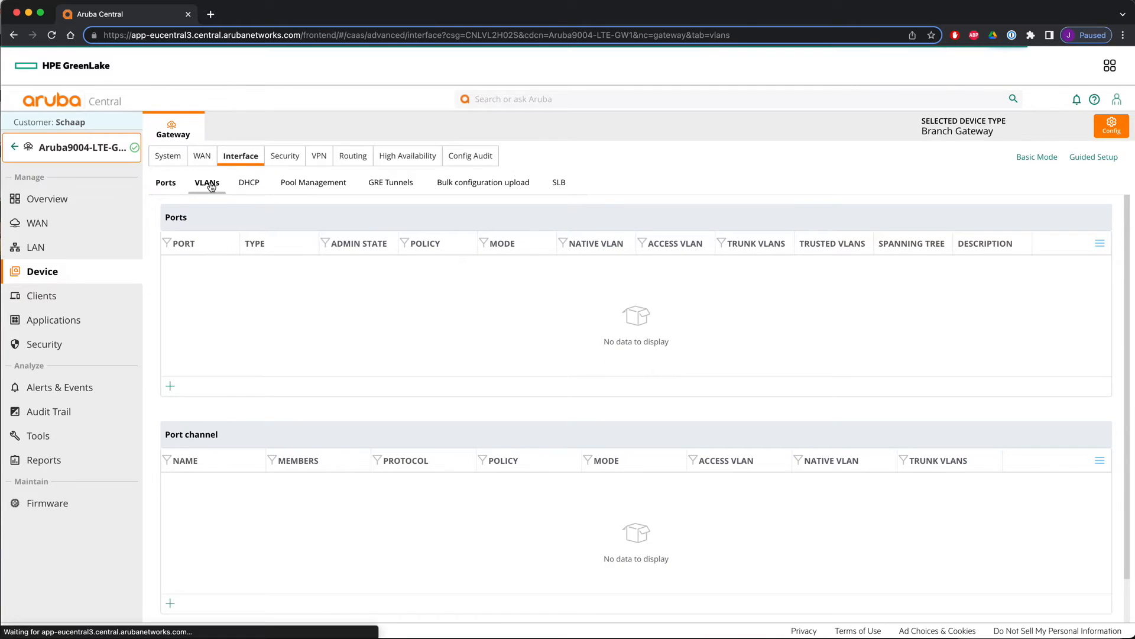
left_click(317, 267)
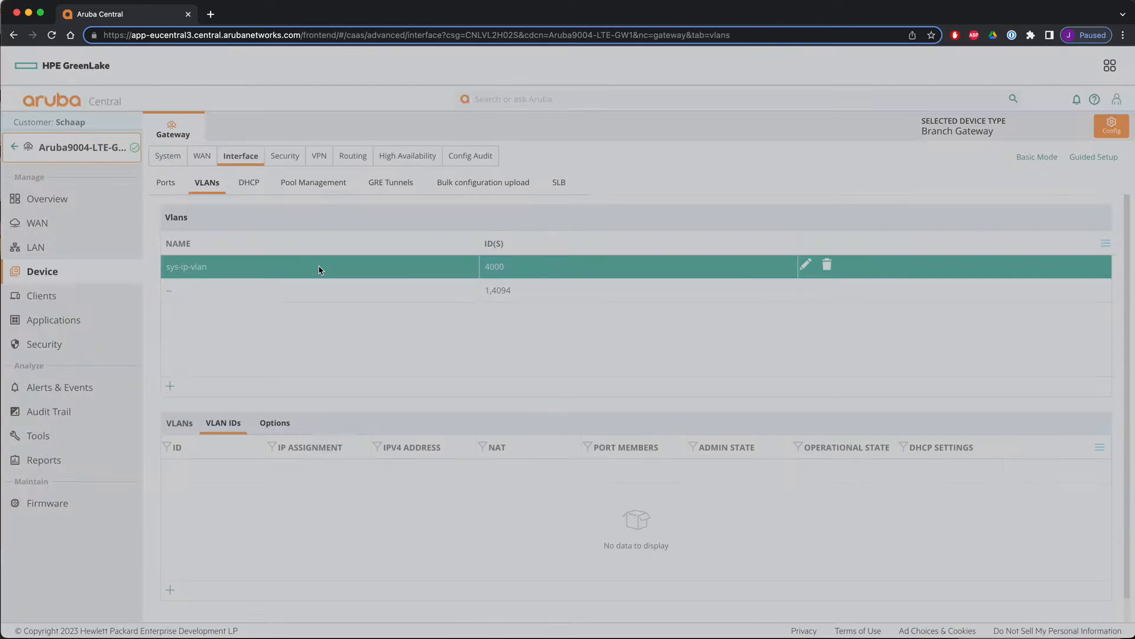
left_click(337, 468)
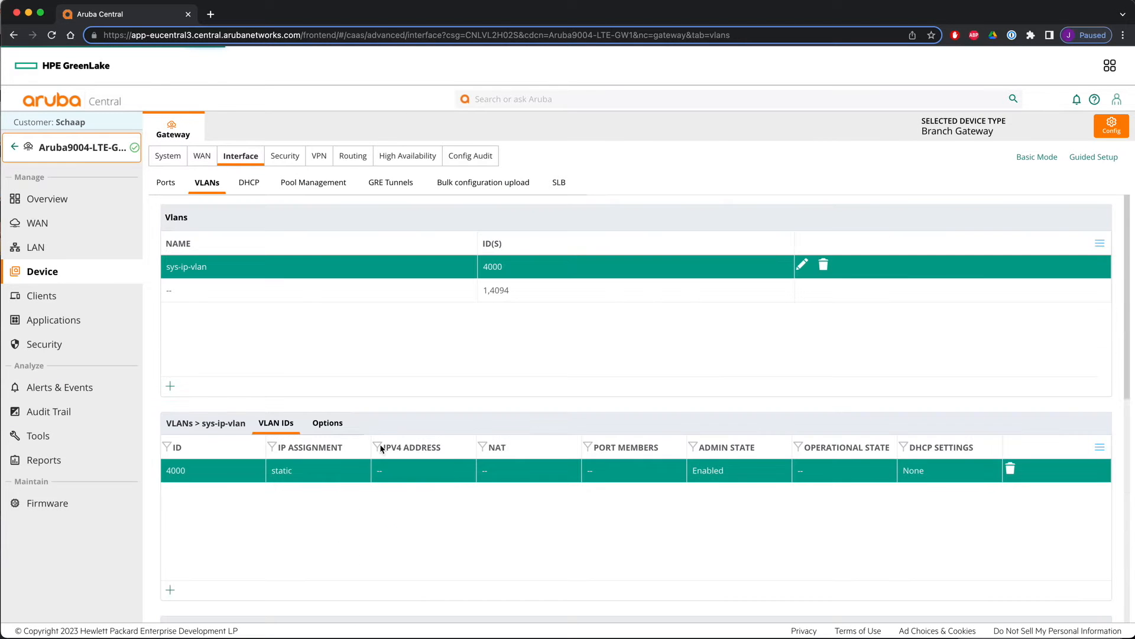
scroll(440, 462, "down", 7)
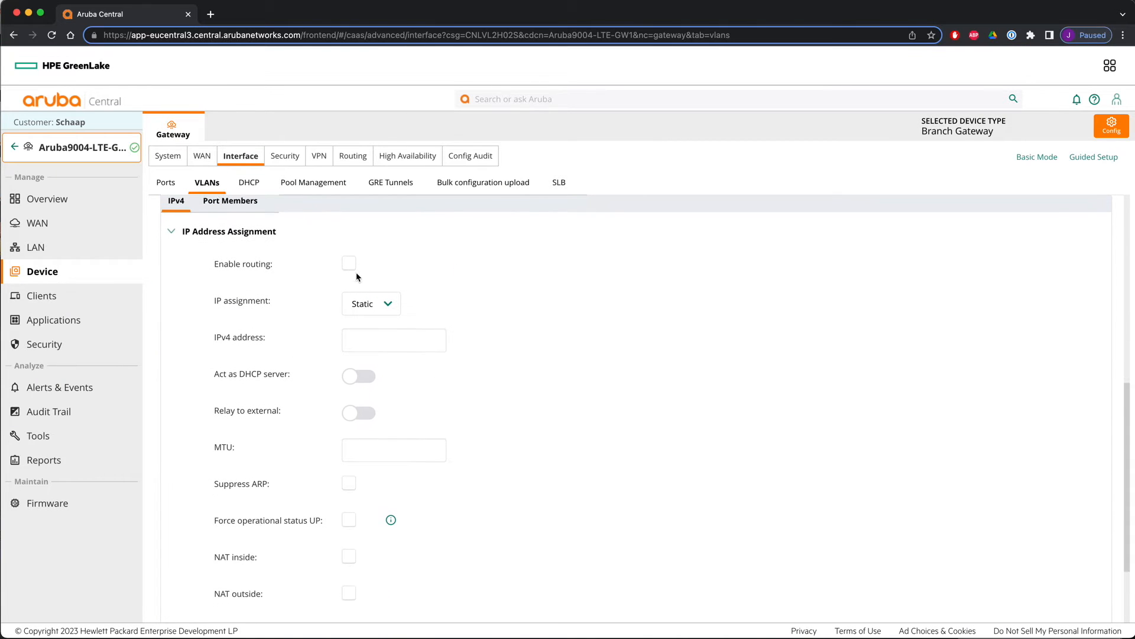
left_click(349, 262)
left_click(374, 341)
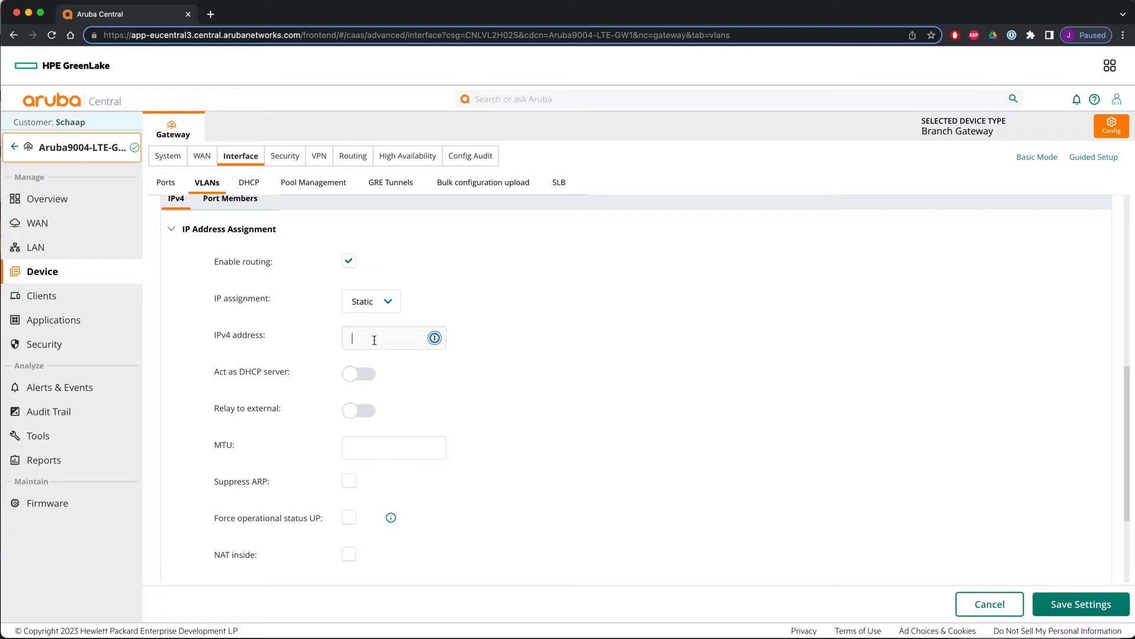
type("172.20.20.1")
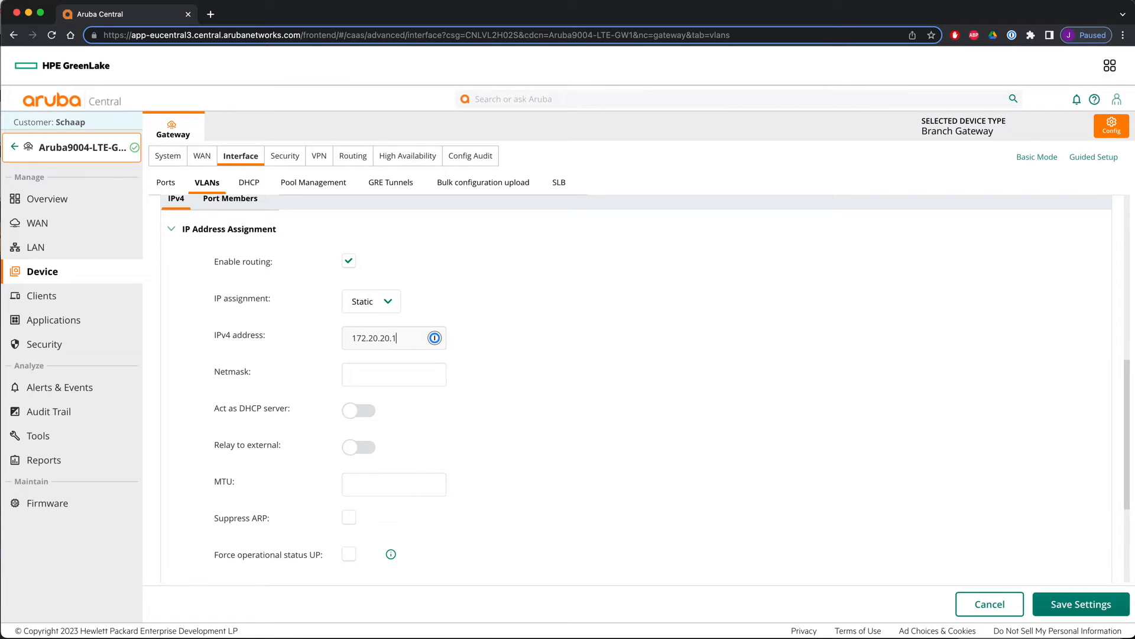
key("Tab")
type("255.255.2")
left_click(1062, 604)
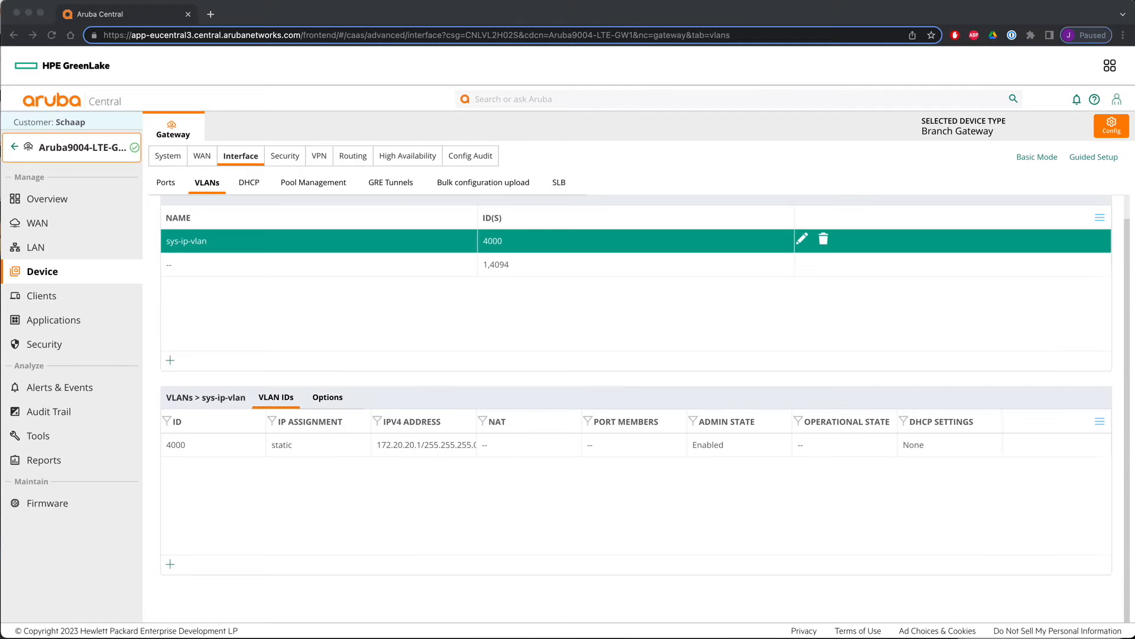
- Set the gateway's system IP address to VLAN 4000 172.20.20.1, save, and review it on the gateway overview
left_click(167, 159)
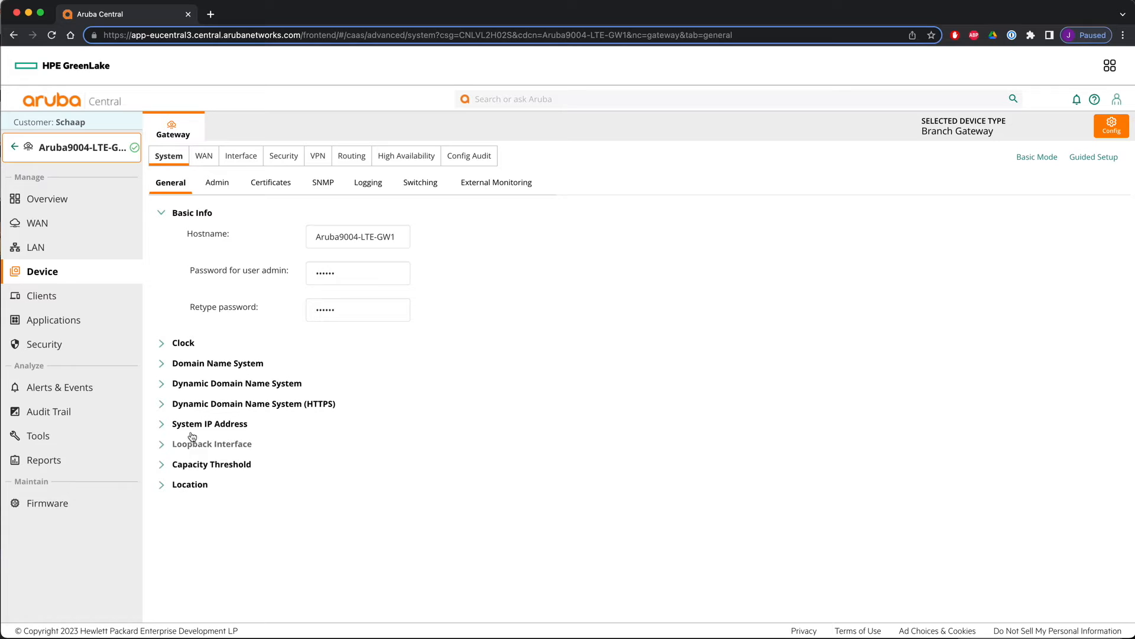
left_click(196, 424)
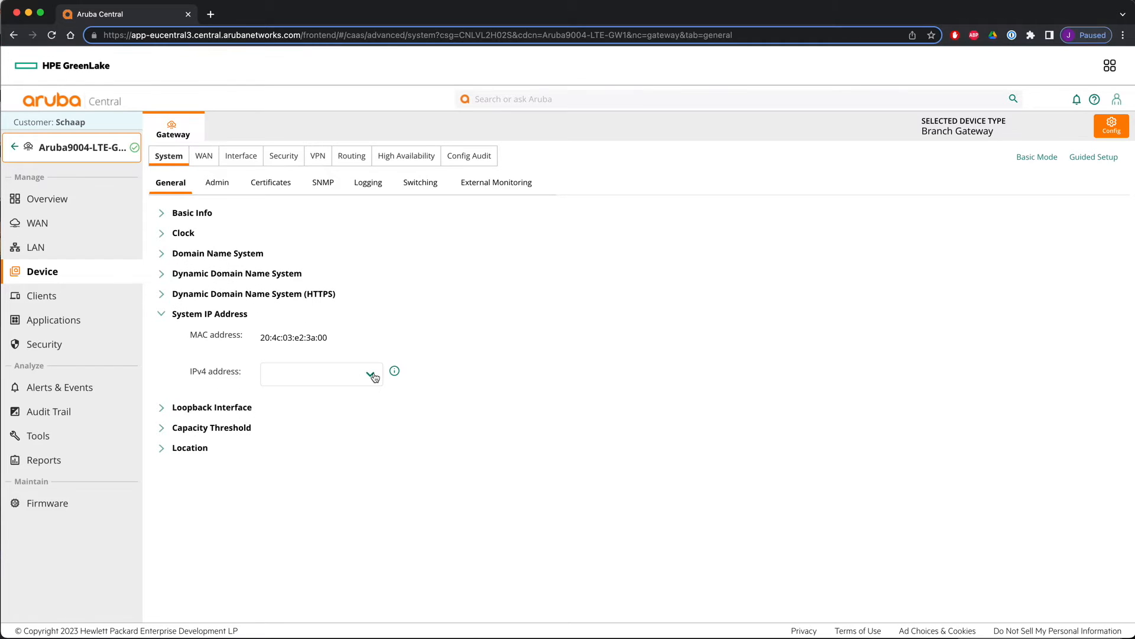
left_click(370, 373)
left_click(354, 389)
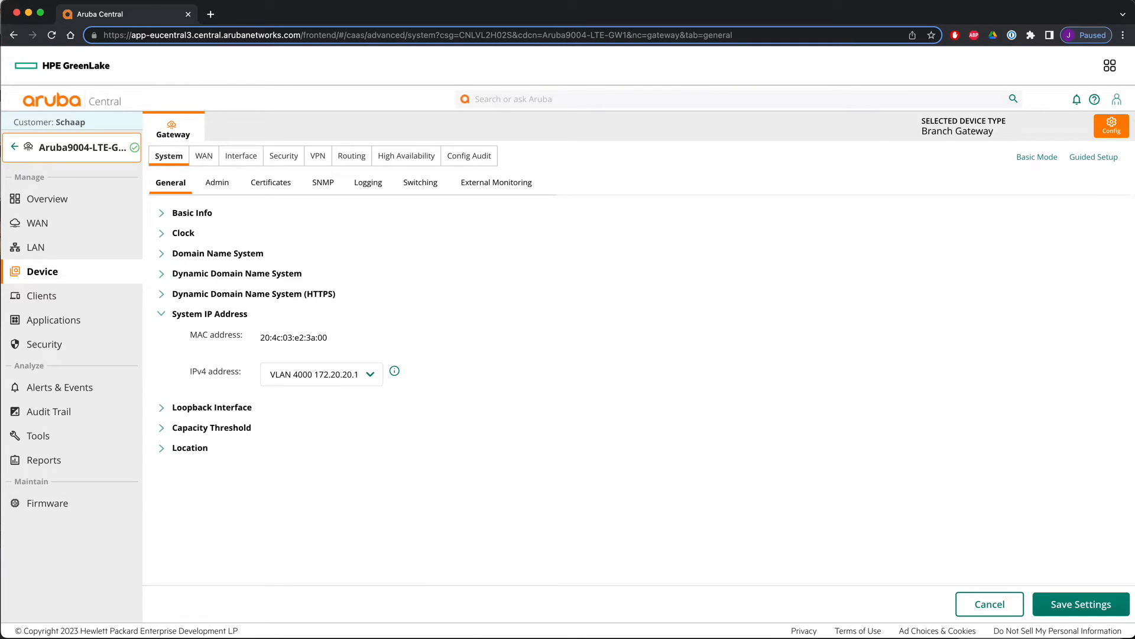
left_click(1077, 603)
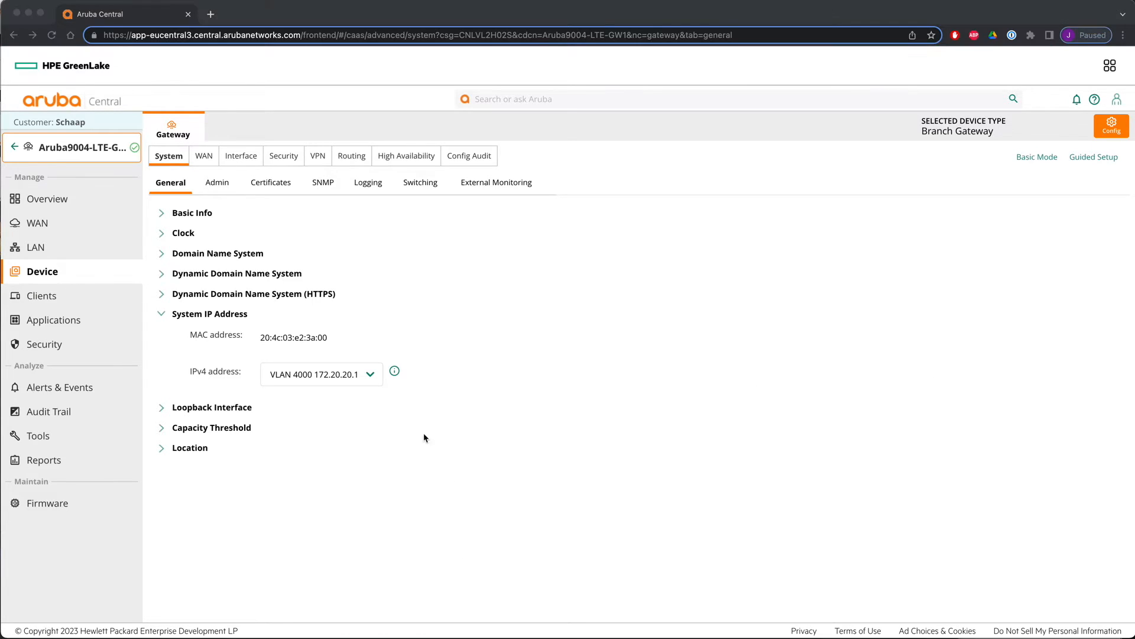
left_click(17, 146)
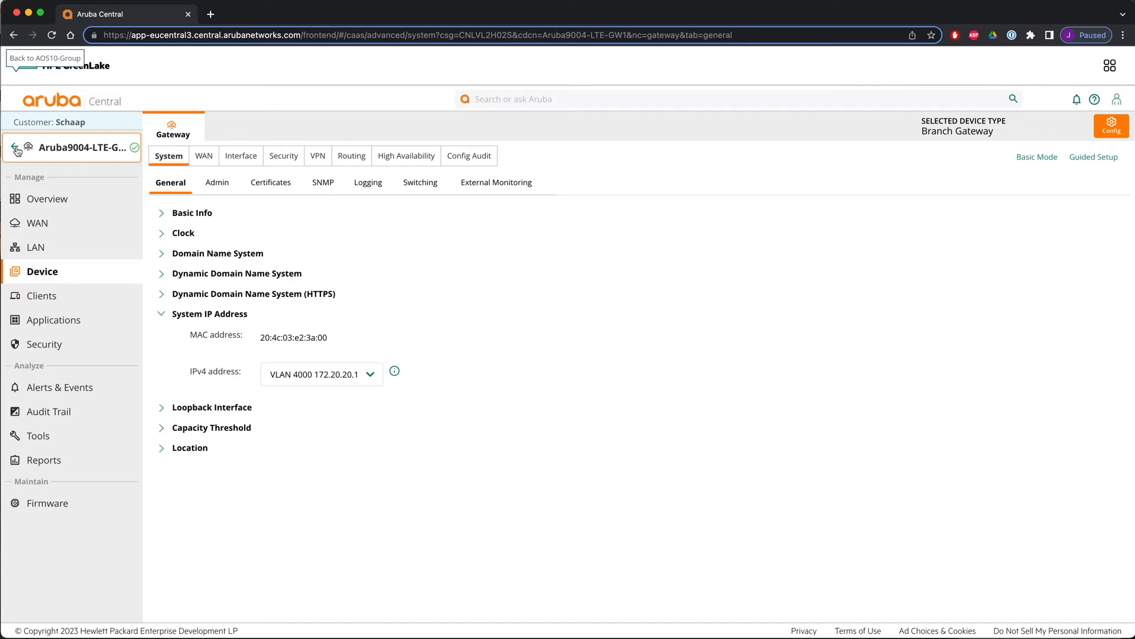
left_click(16, 149)
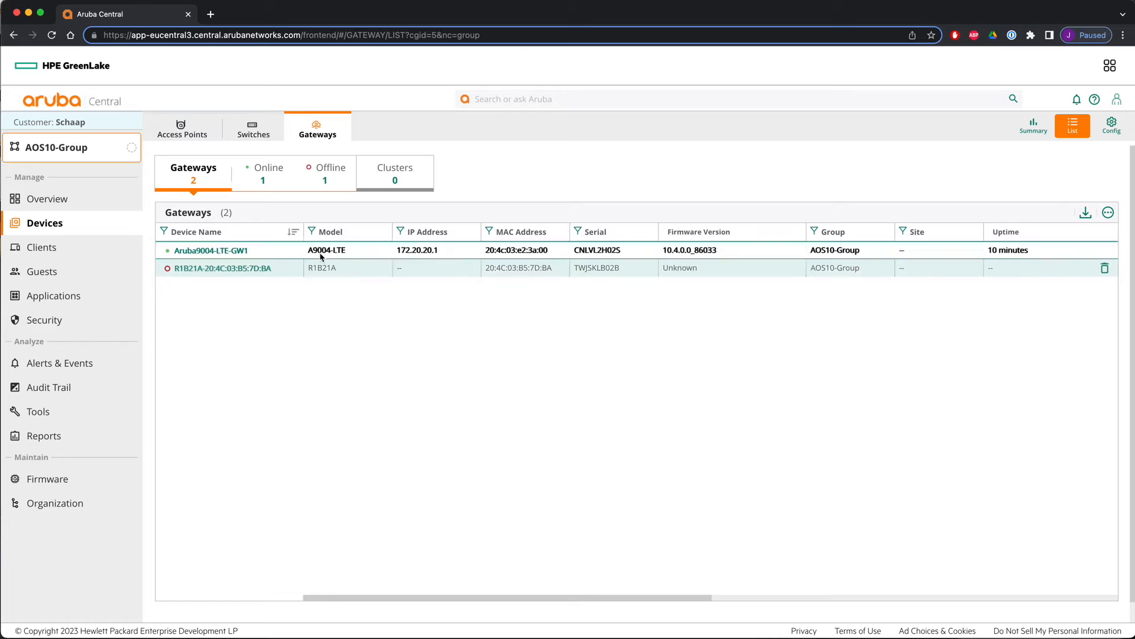
left_click(221, 251)
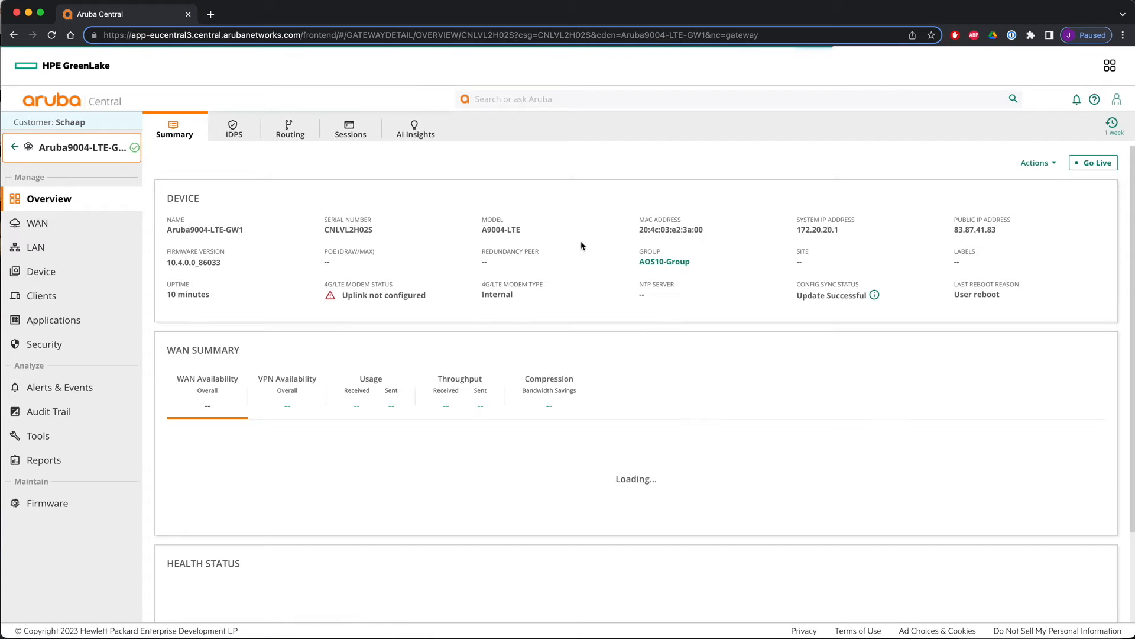
left_click_drag(640, 230, 845, 222)
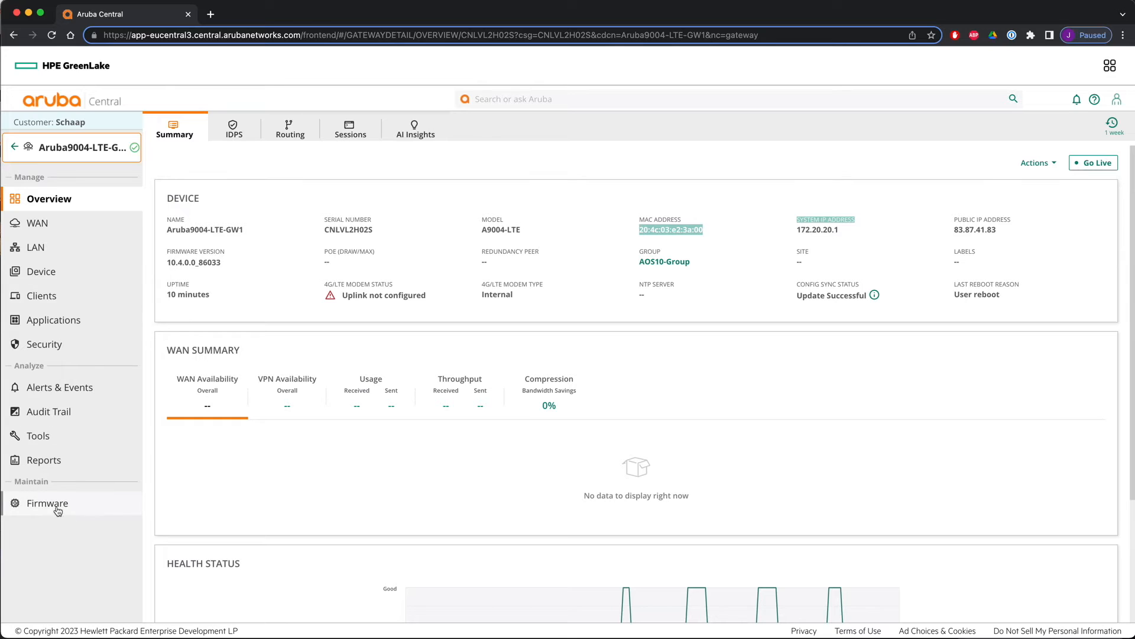
- In the group's gateway interface settings, add all four configurable ports GE-0/0/0 to GE-0/0/3
left_click(82, 269)
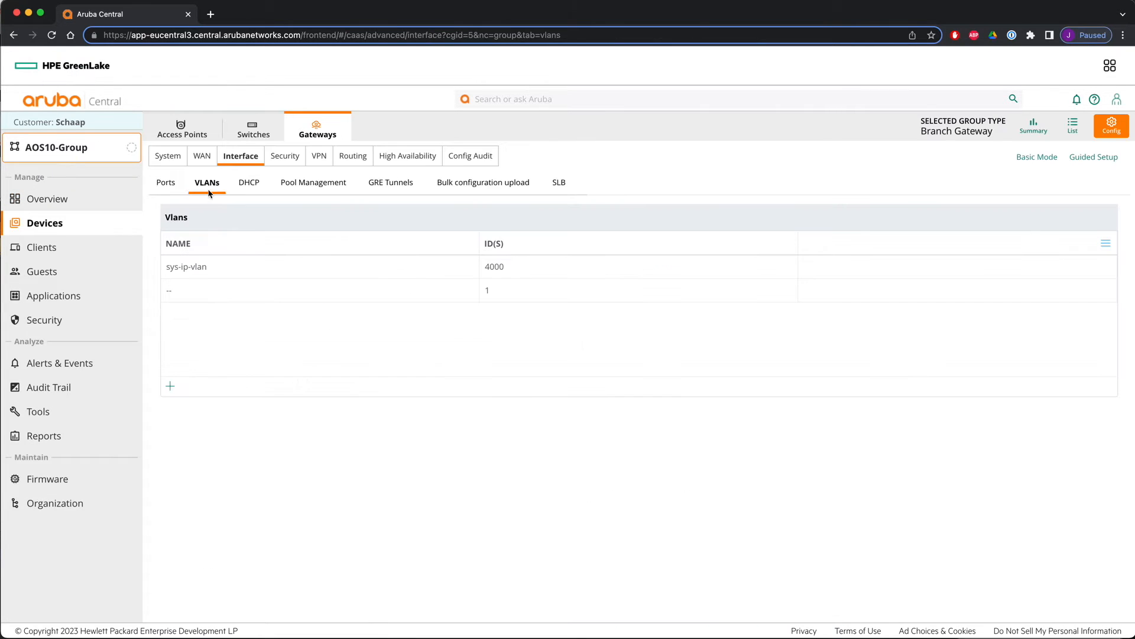
left_click(164, 186)
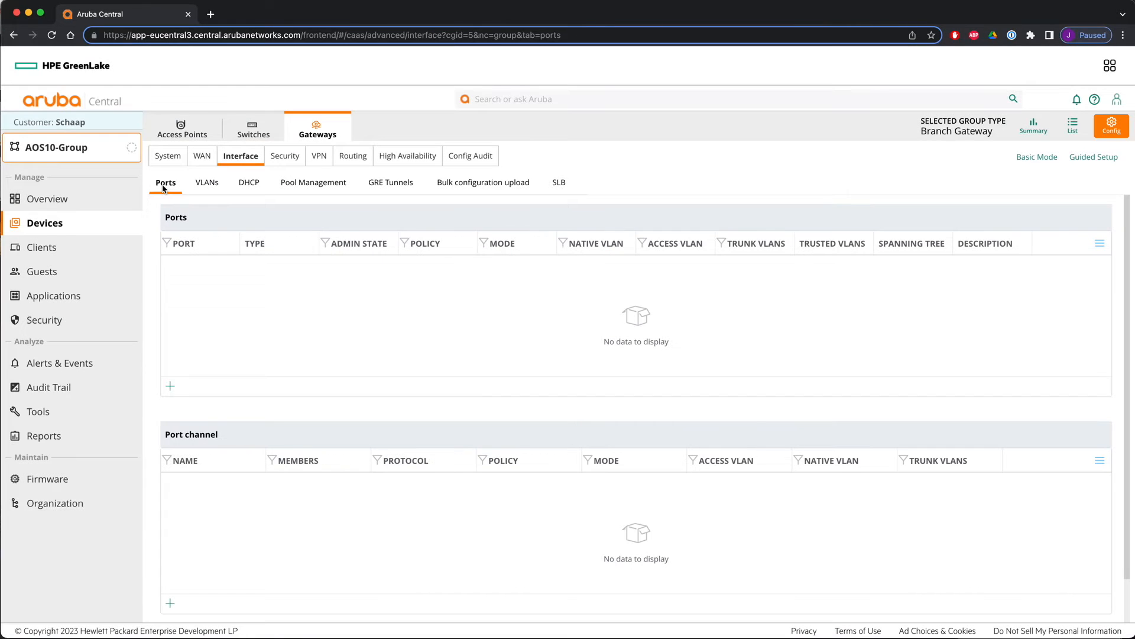
left_click(170, 386)
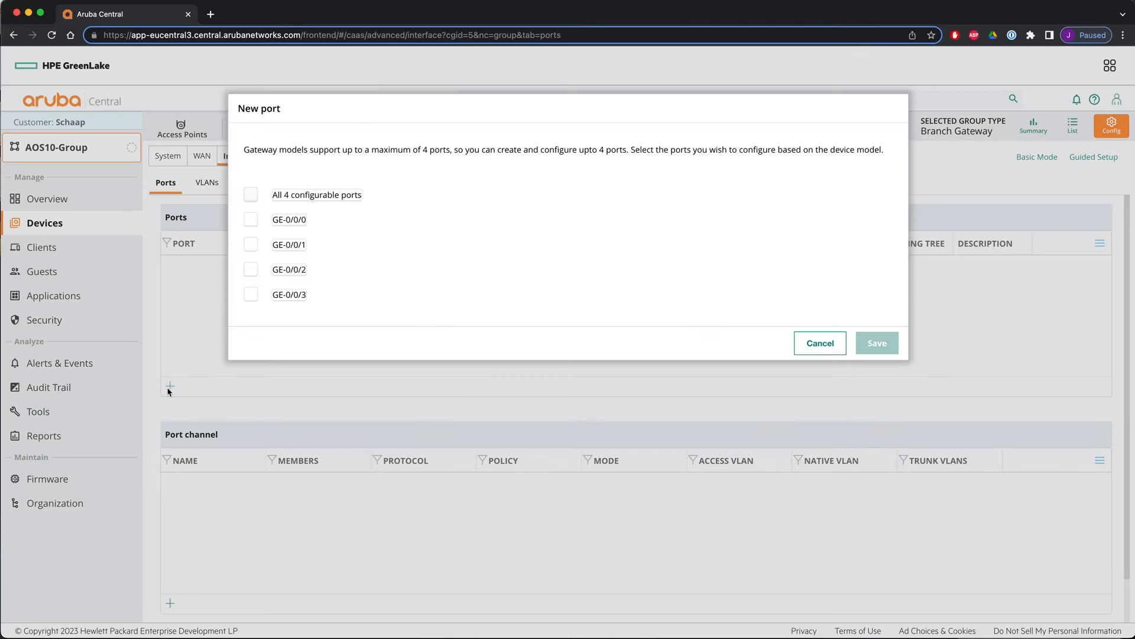
left_click(251, 196)
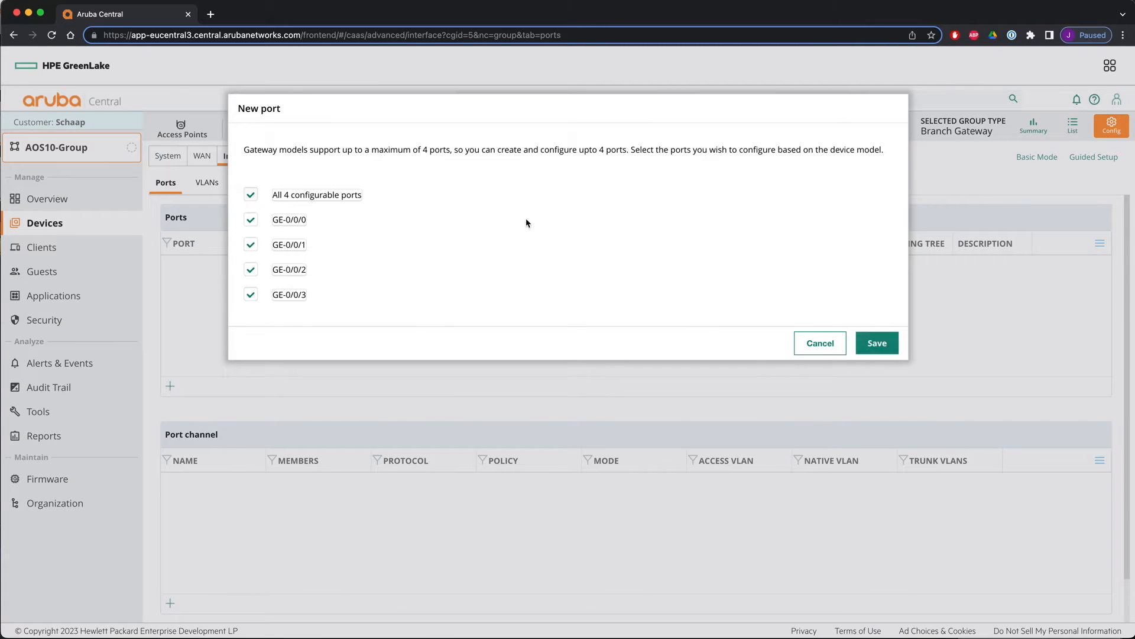
left_click(877, 344)
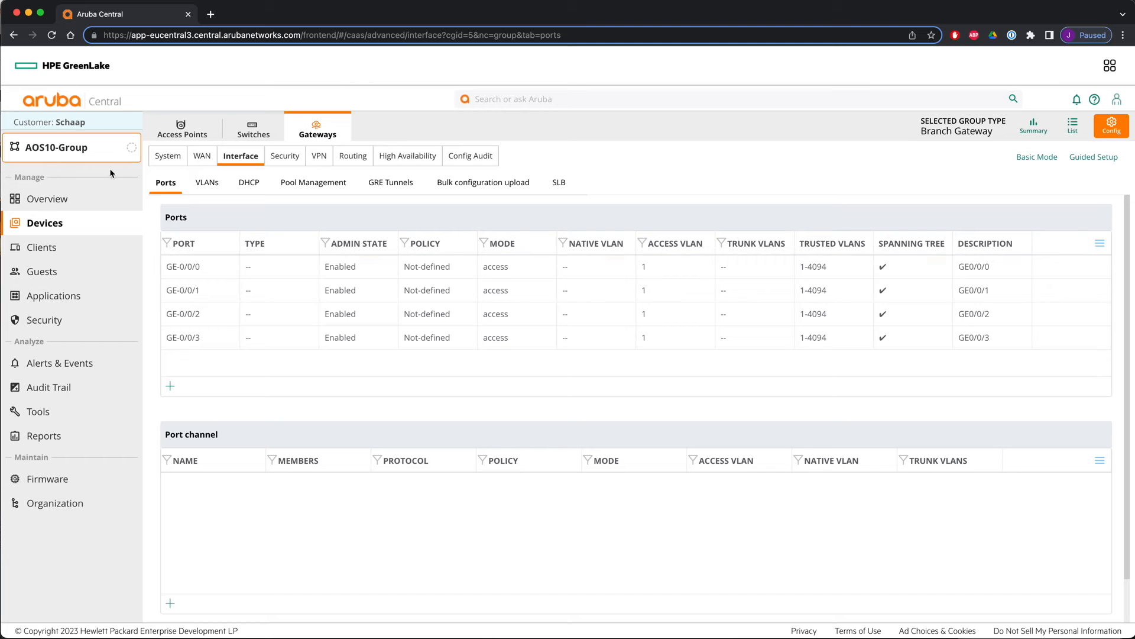
- Turn on automatic cluster mode with Auto Site in the group's gateway High Availability settings
left_click(400, 158)
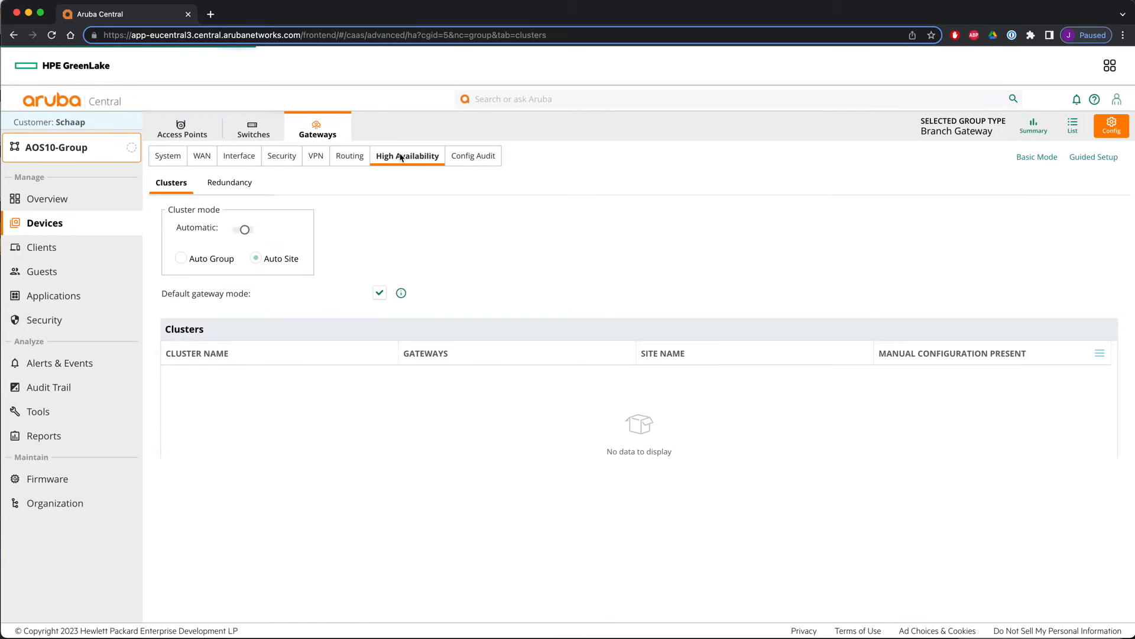
left_click_drag(171, 216, 214, 213)
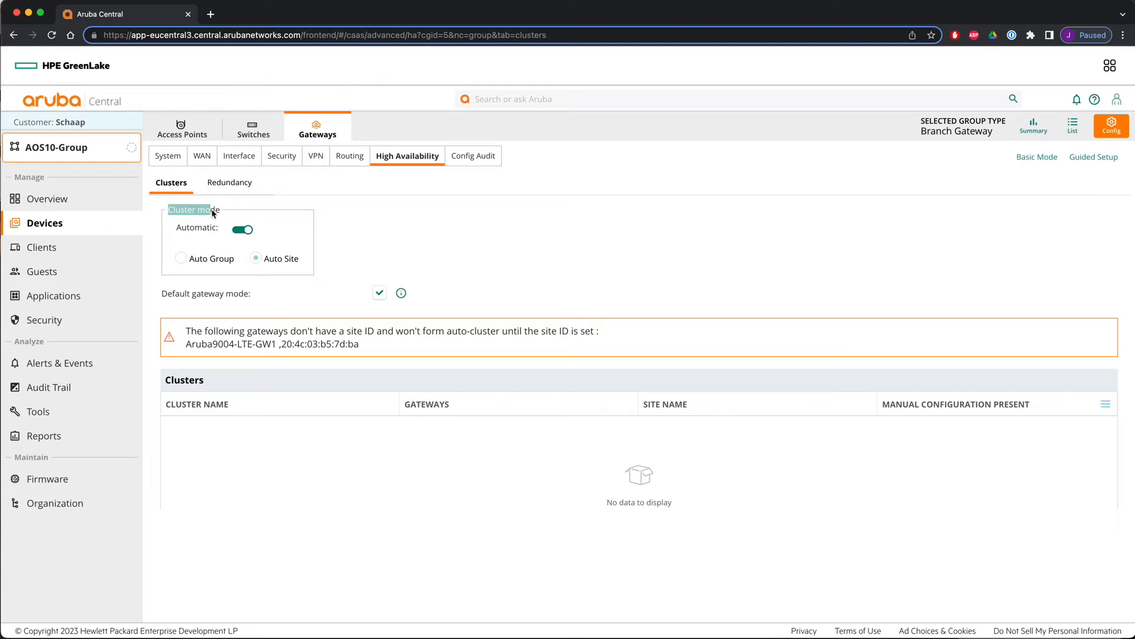
left_click_drag(266, 261, 294, 261)
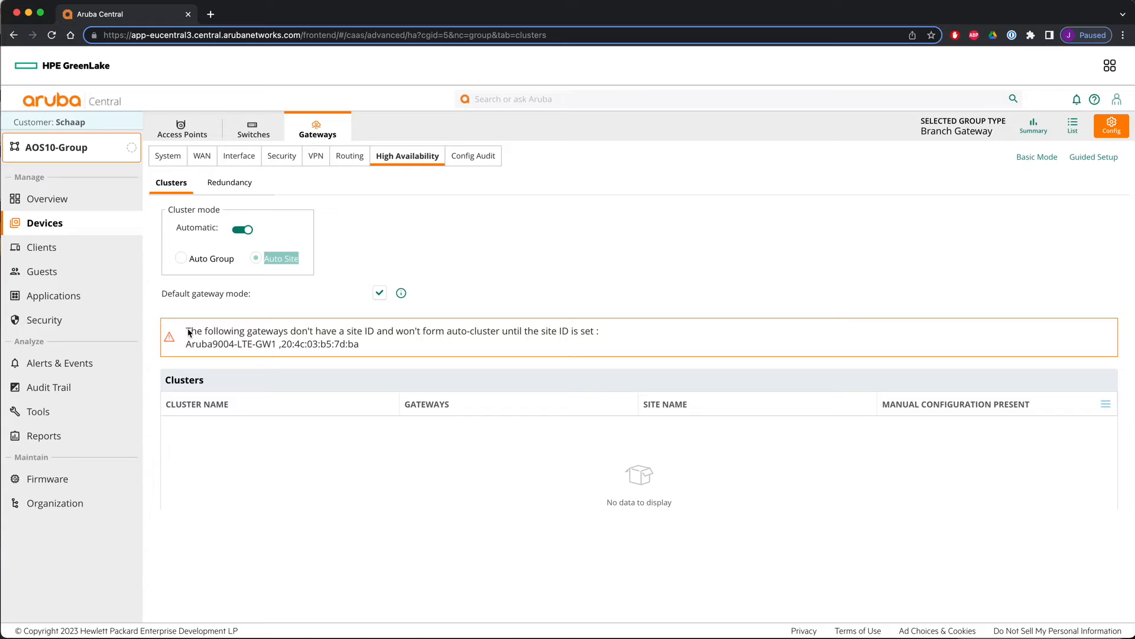
left_click_drag(188, 332, 661, 342)
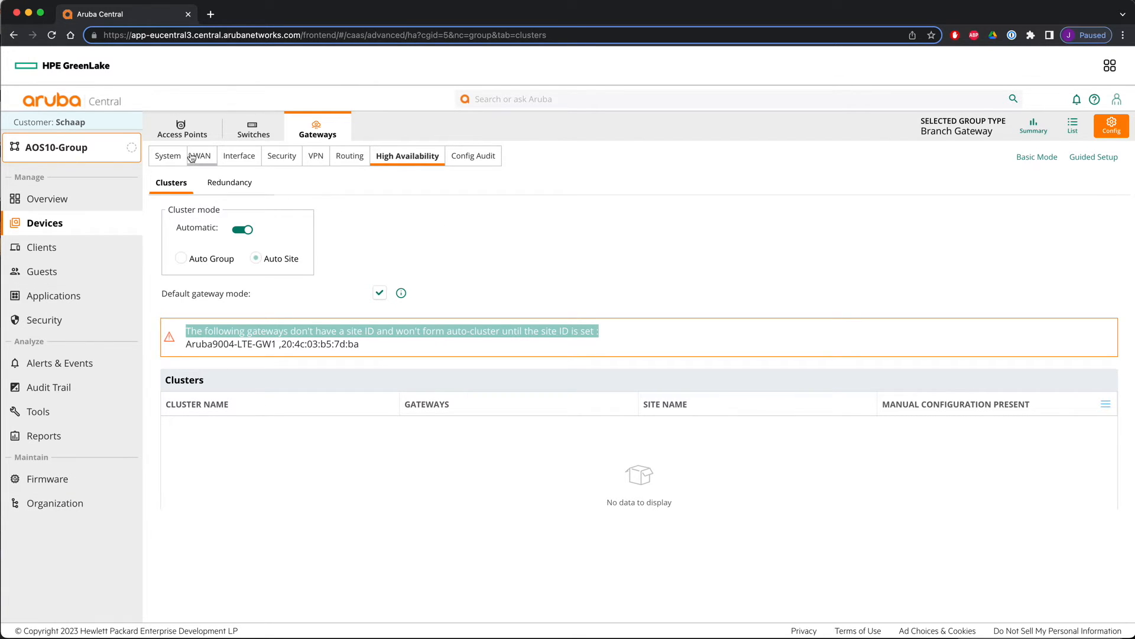
- Assign both gateways, Aruba9004-LTE-GW1 and R1B21A-20:4C:03:B5:7D:BA, to the AOS10-Site site
left_click(1073, 126)
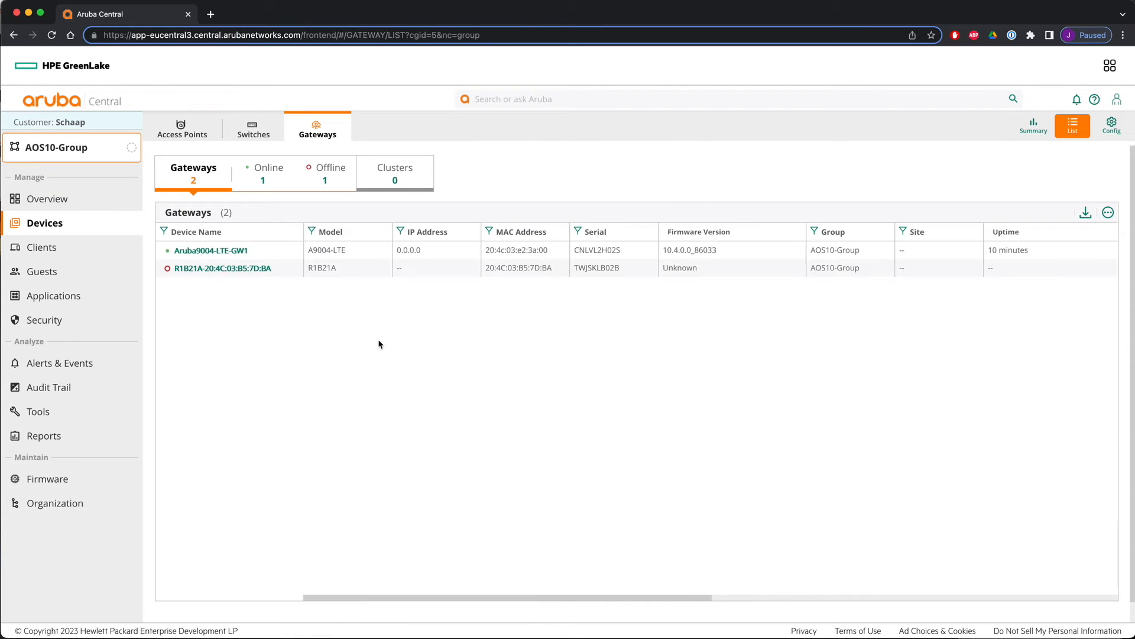
left_click(40, 501)
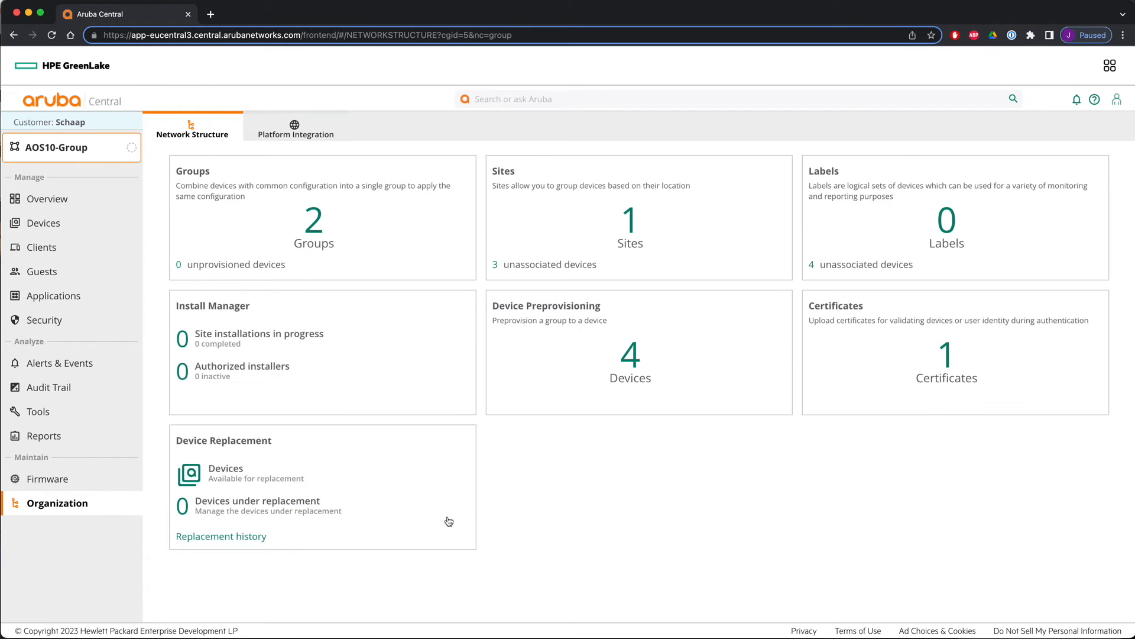
left_click(629, 225)
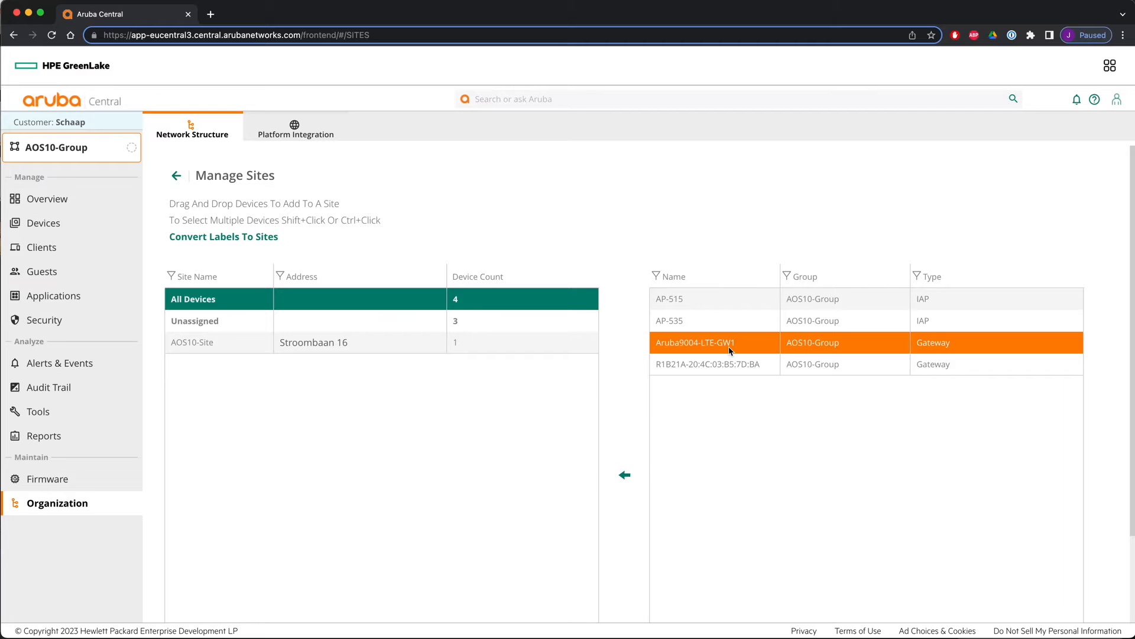
left_click_drag(726, 350, 537, 353)
left_click(462, 288)
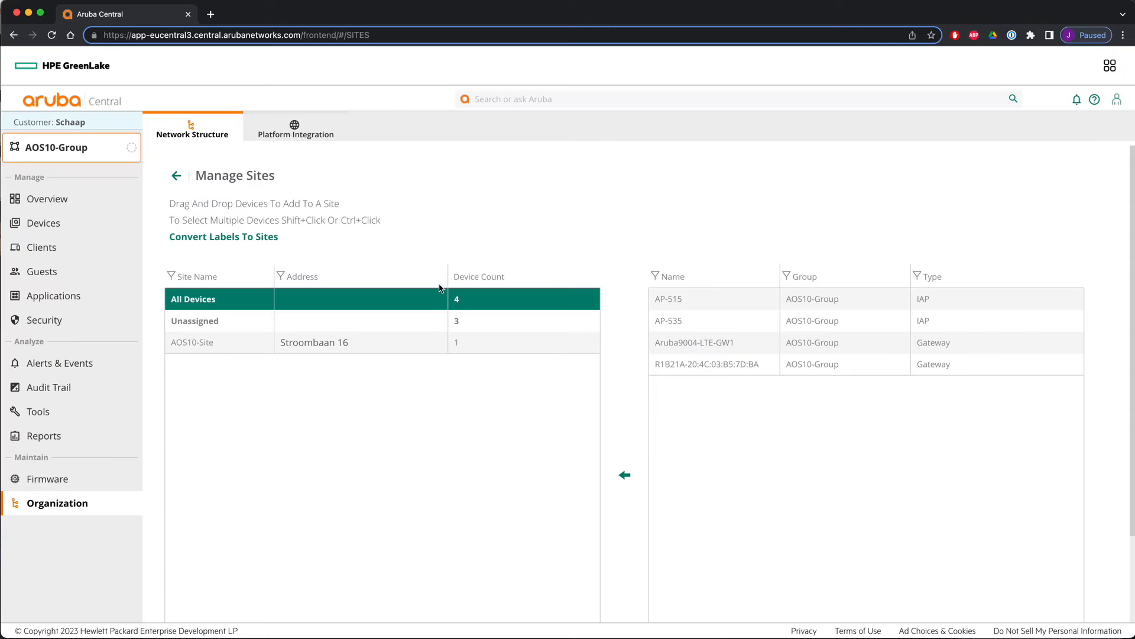
left_click_drag(695, 369, 456, 348)
left_click(441, 284)
left_click(417, 345)
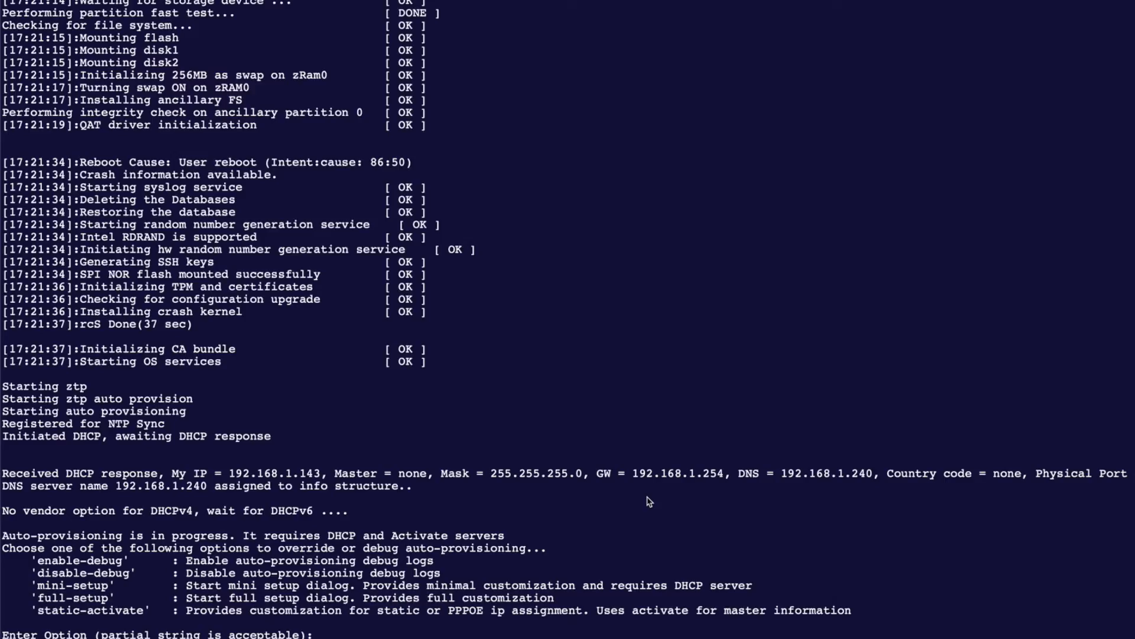
- At the second gateway's console auto-provisioning prompt, enter the option enable
type("enable")
key("Return")
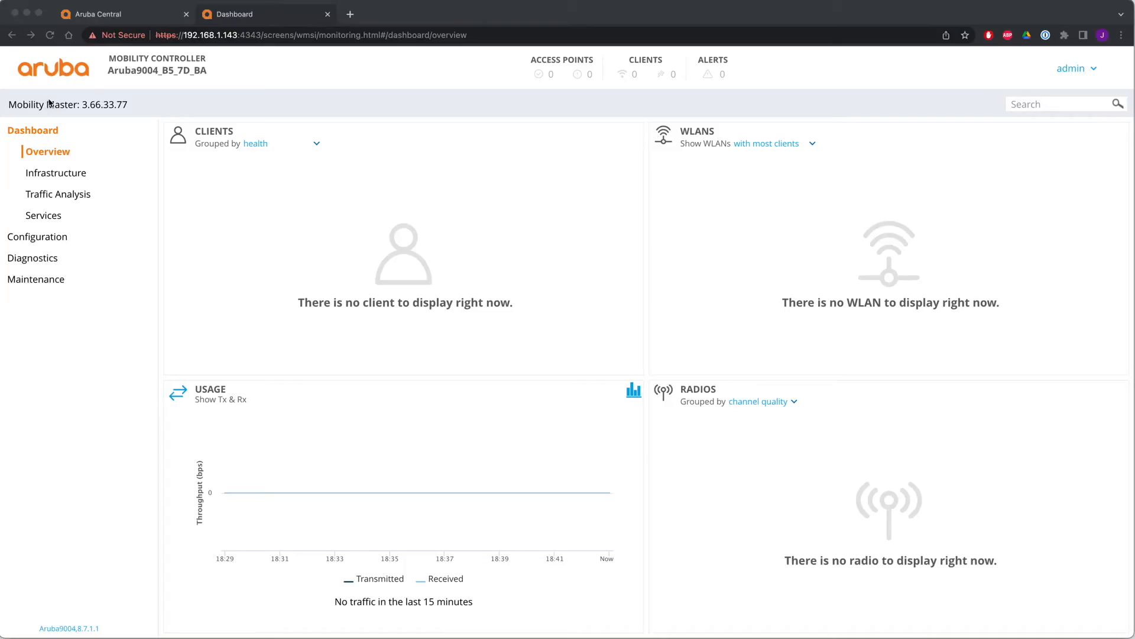
- In the gateway's local web interface, upgrade firmware from a local ArubaOS_90xx_10.3 image into partition 0, rebooting after upgrade
left_click(41, 285)
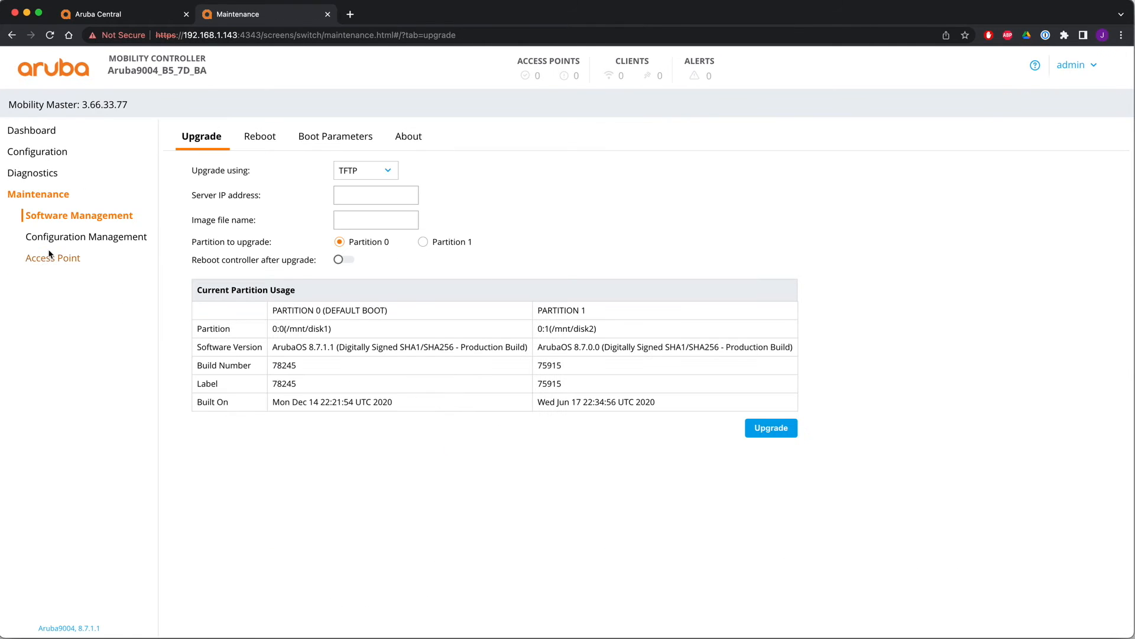
left_click(372, 170)
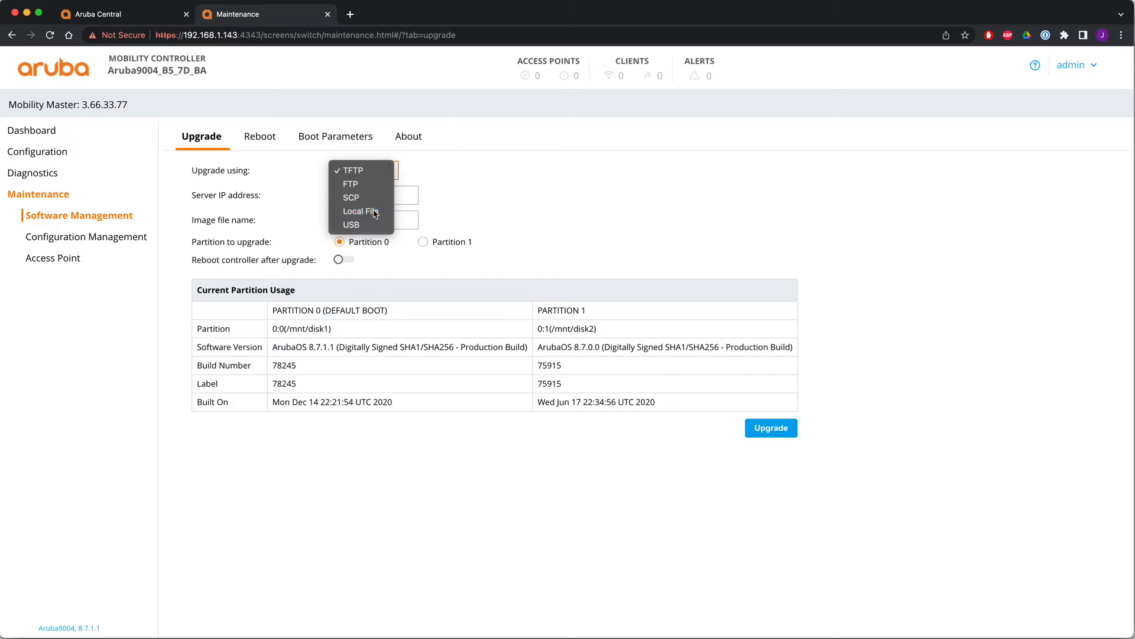
left_click(375, 212)
left_click(459, 196)
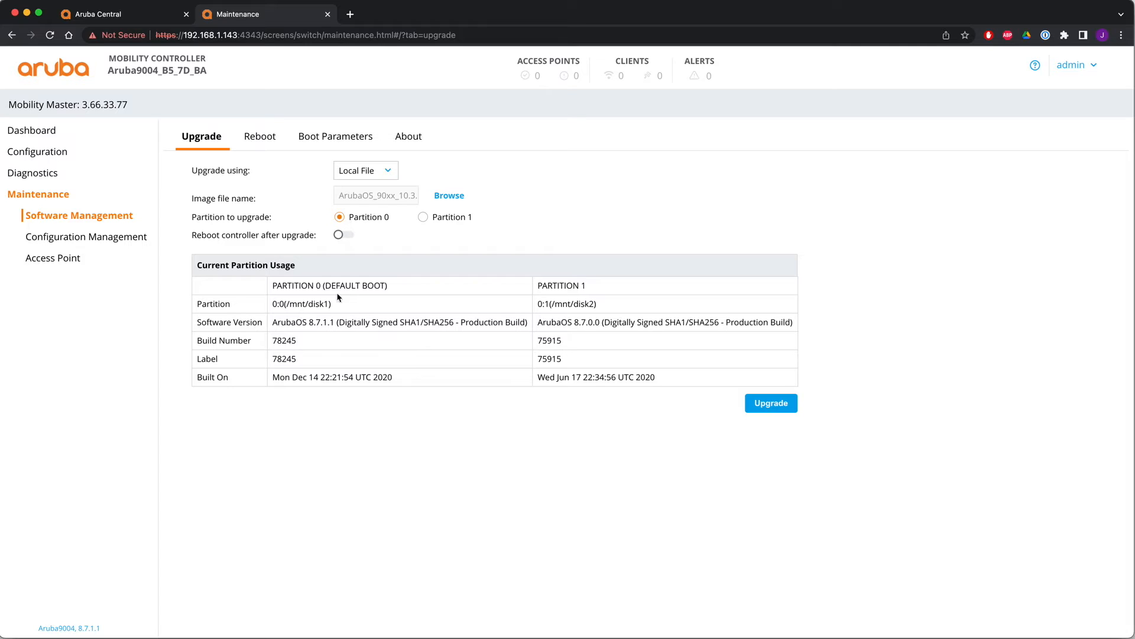
left_click(345, 236)
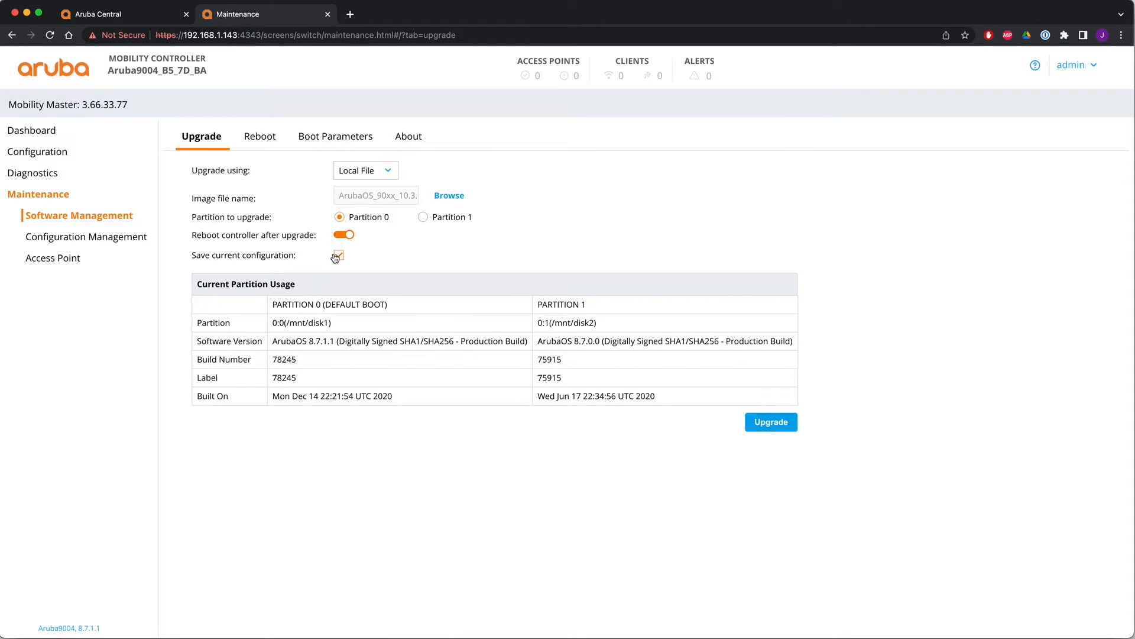
left_click(772, 423)
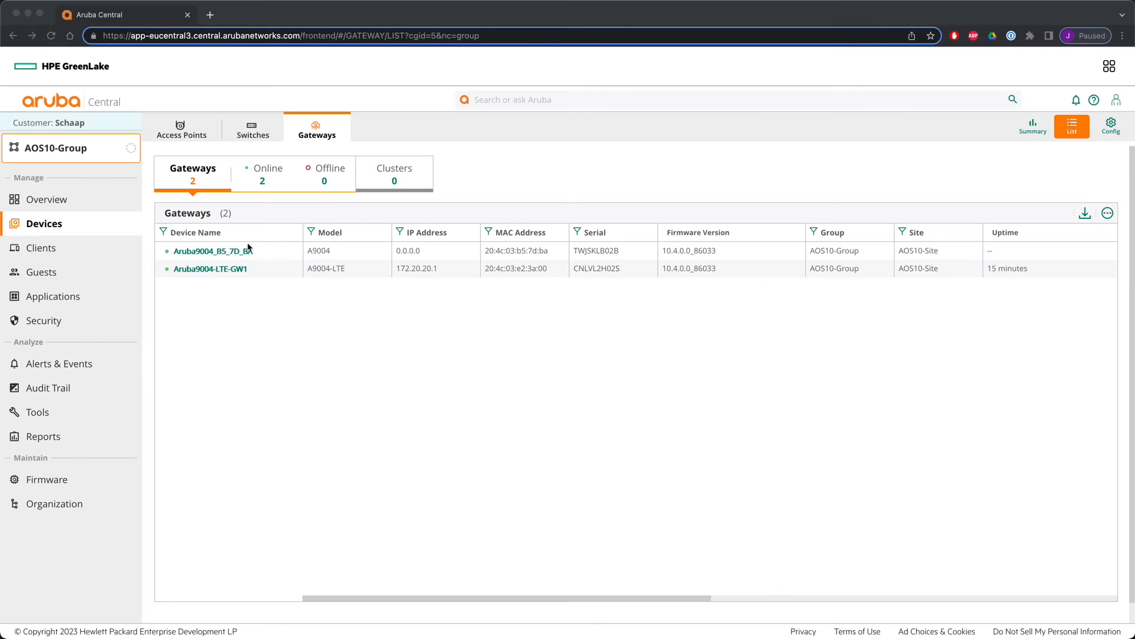
- Open the Aruba9004_B5_7D_BA gateway's device configuration and cancel the guided setup wizard
left_click(212, 252)
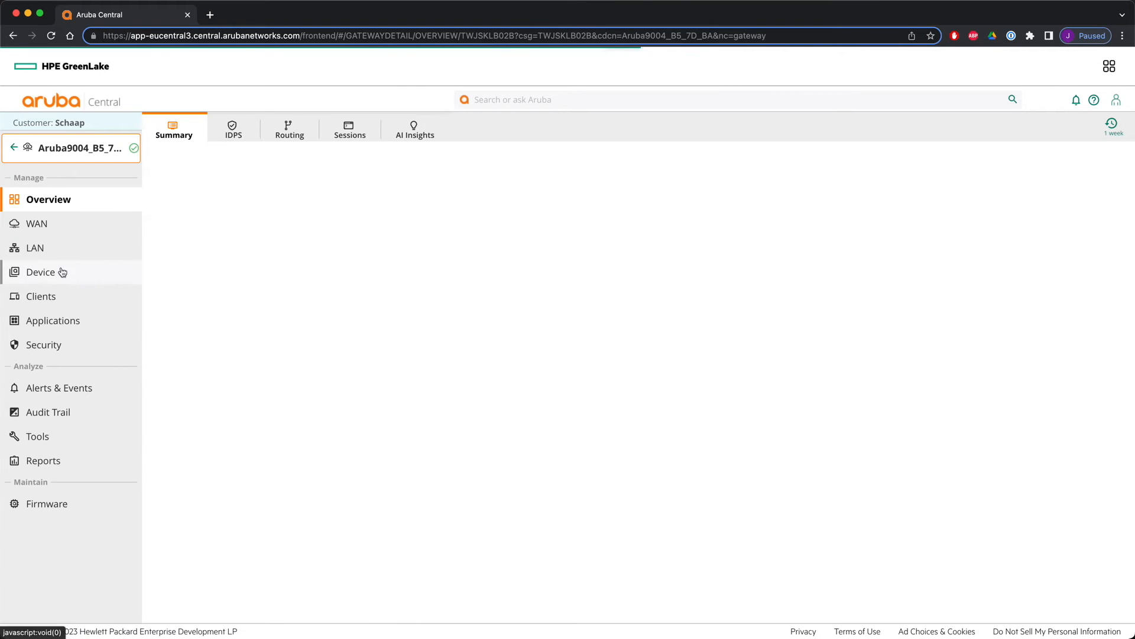
left_click(51, 274)
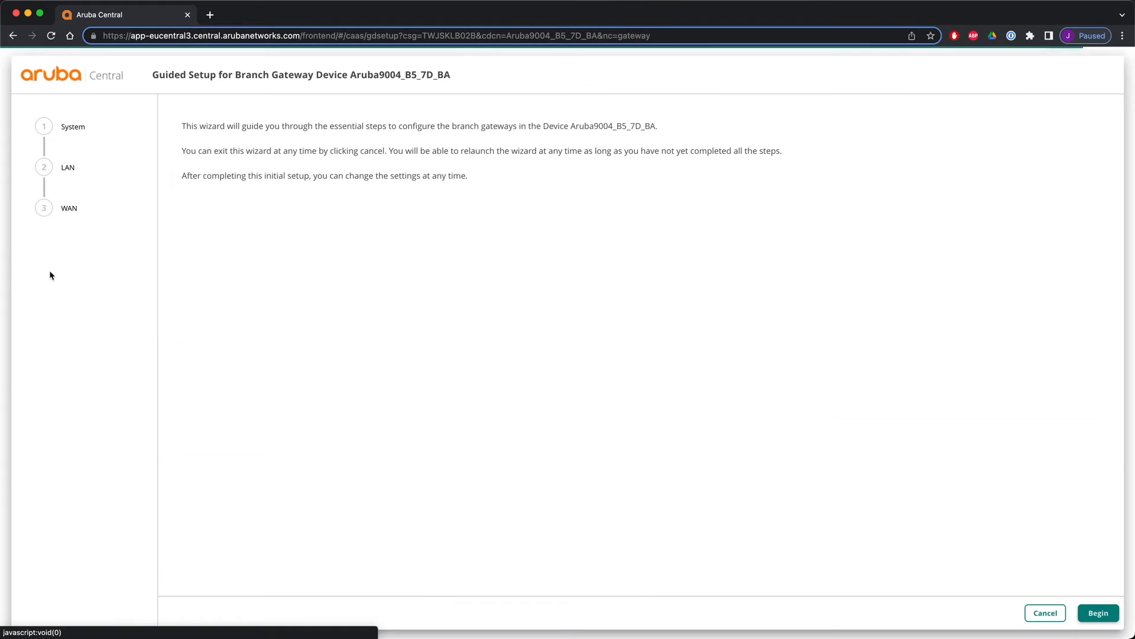
left_click(1040, 613)
left_click(819, 385)
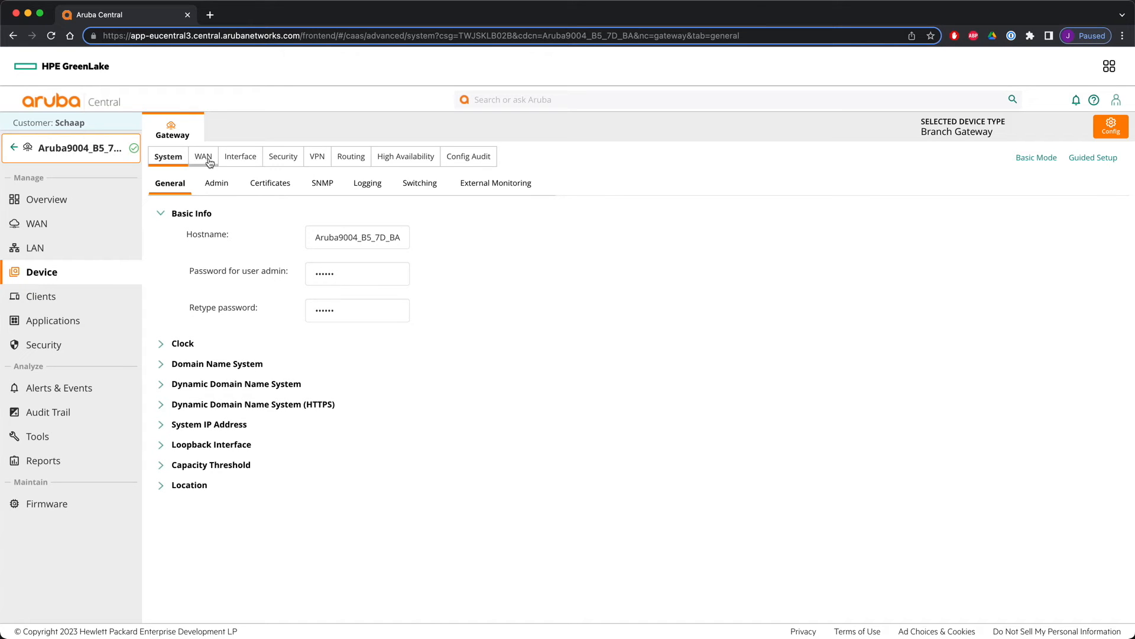
- Give the gateway's sys-ip-vlan VLAN 4000 static address 172.20.20.2 with netmask 255.255.255.0, enable routing, and save
left_click(240, 159)
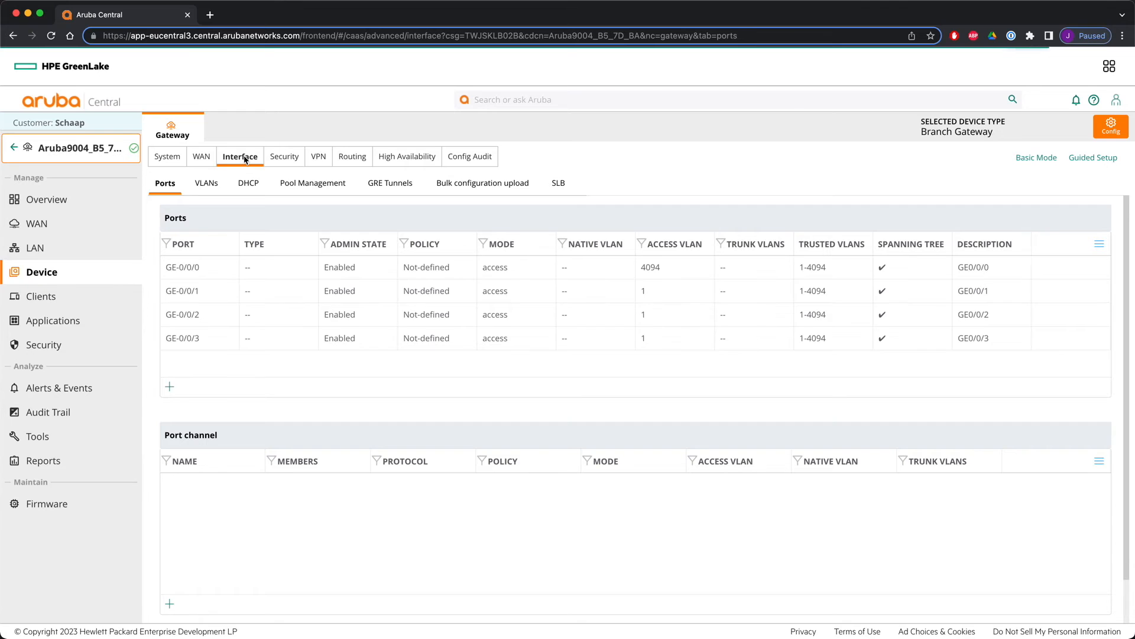
left_click(207, 183)
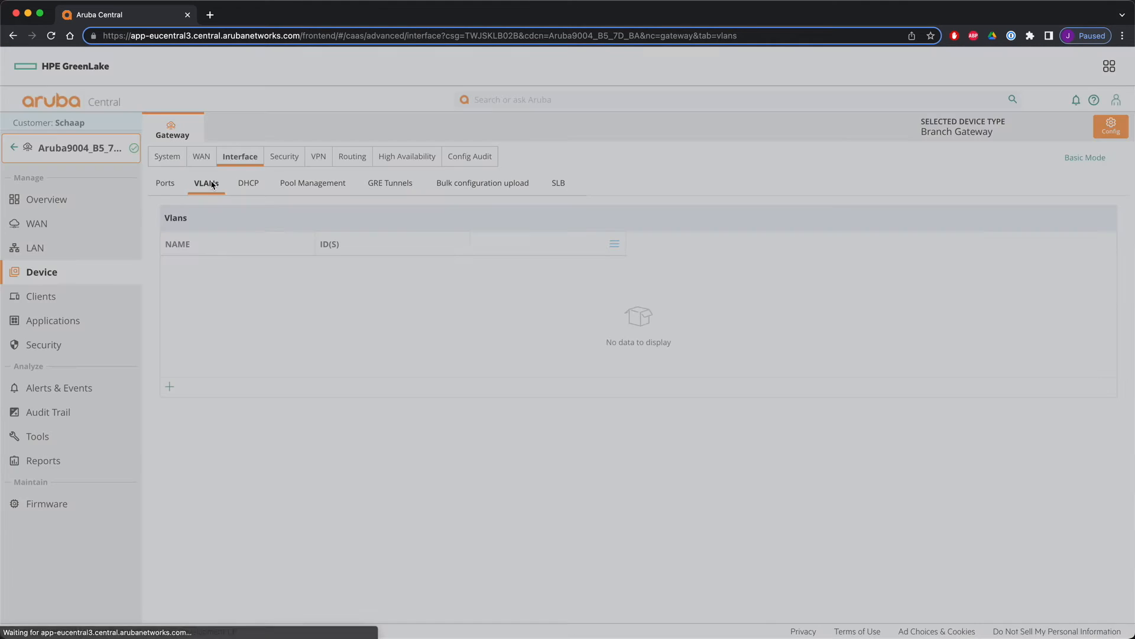
left_click(347, 278)
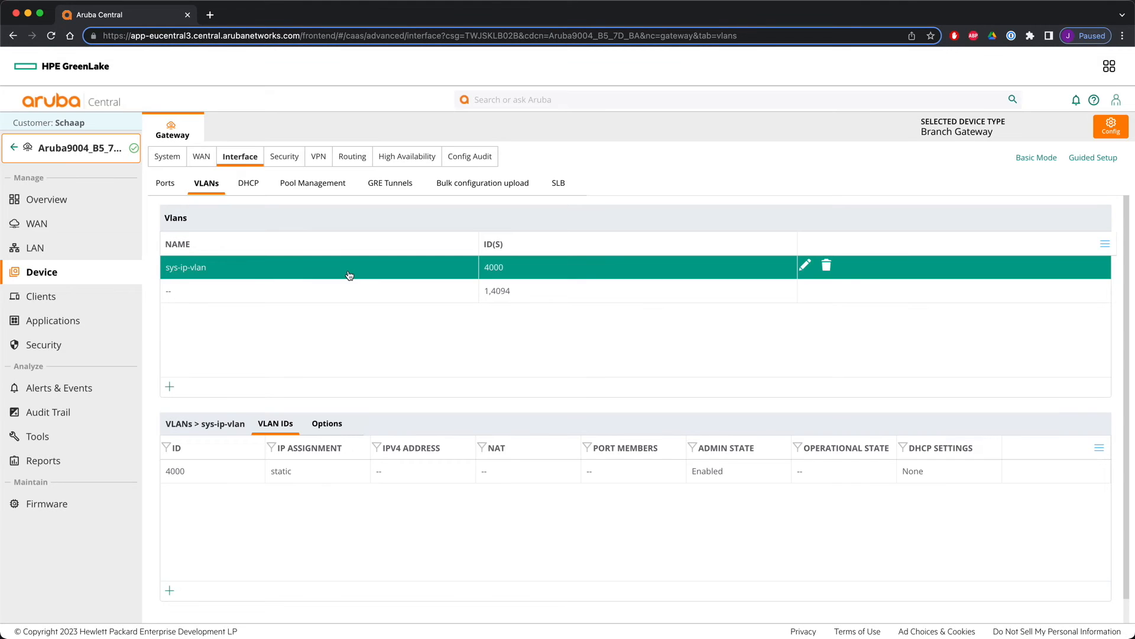
left_click(283, 475)
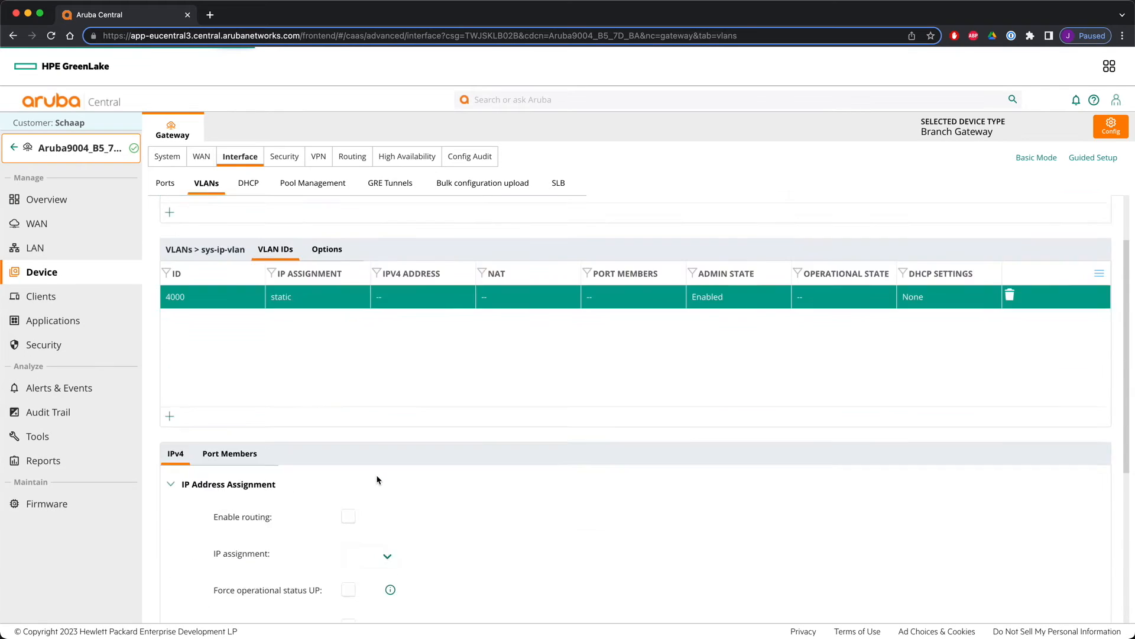
left_click(348, 377)
left_click(429, 453)
type("172.20.20.2")
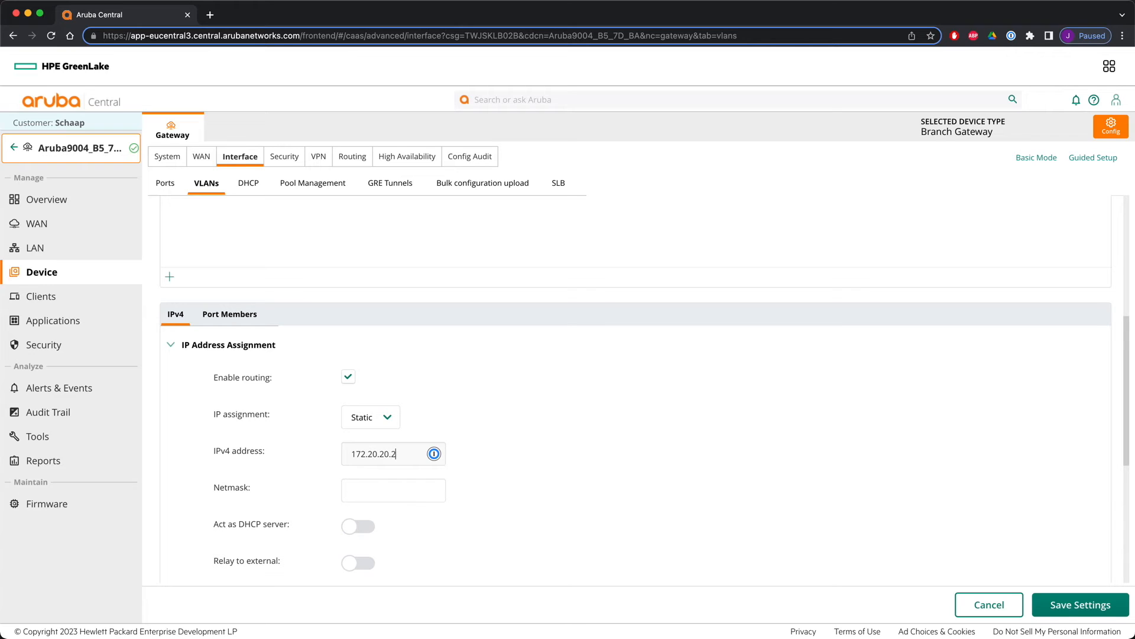
key("Tab")
left_click(1071, 607)
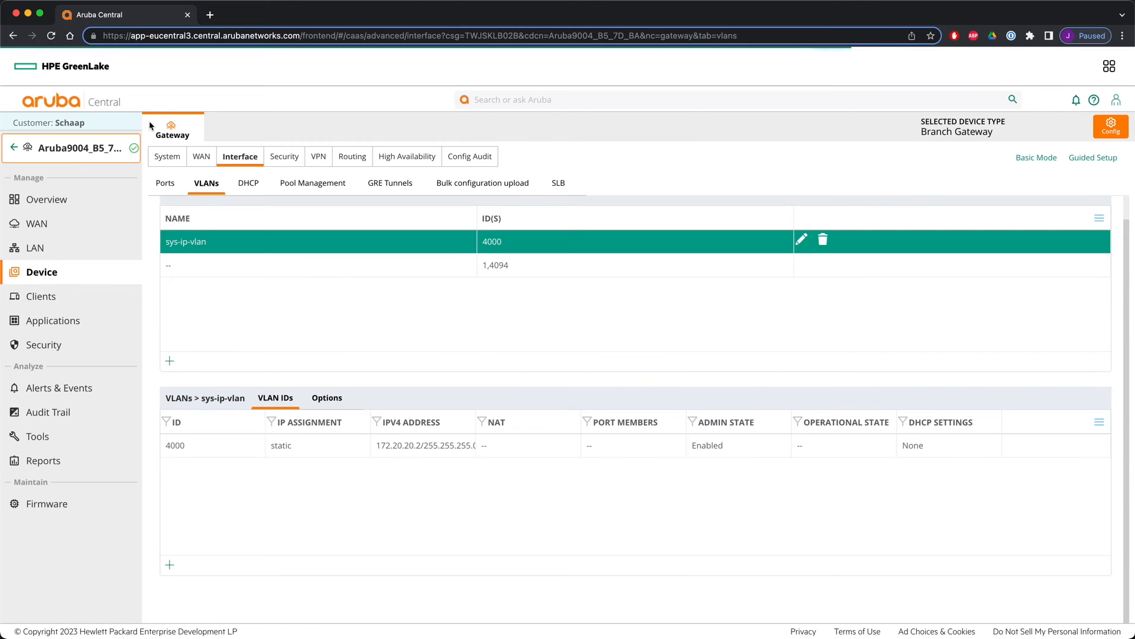
- Set the Aruba9004_B5_7D_BA gateway's system IP address to VLAN 4000 172.20.20.2
left_click(171, 156)
left_click(207, 423)
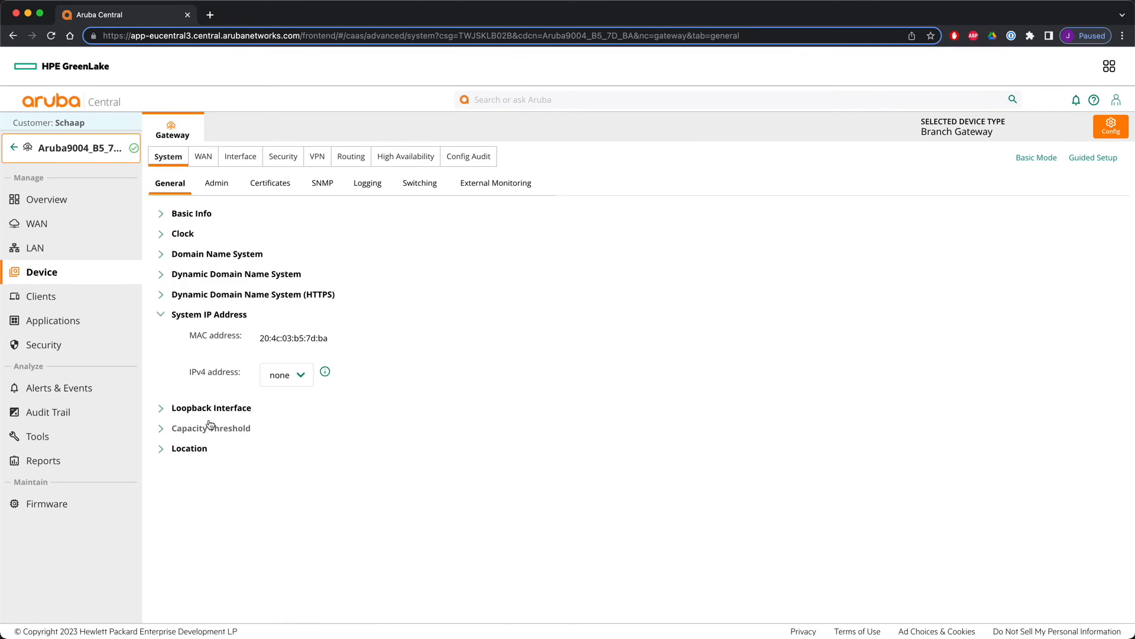
left_click(370, 375)
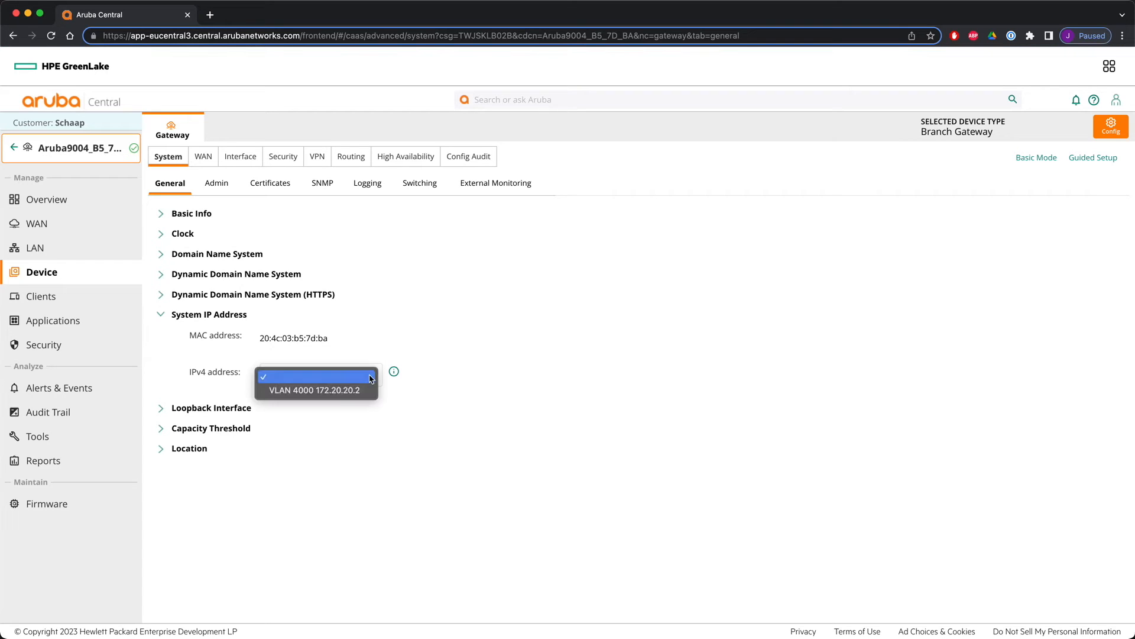
left_click(360, 392)
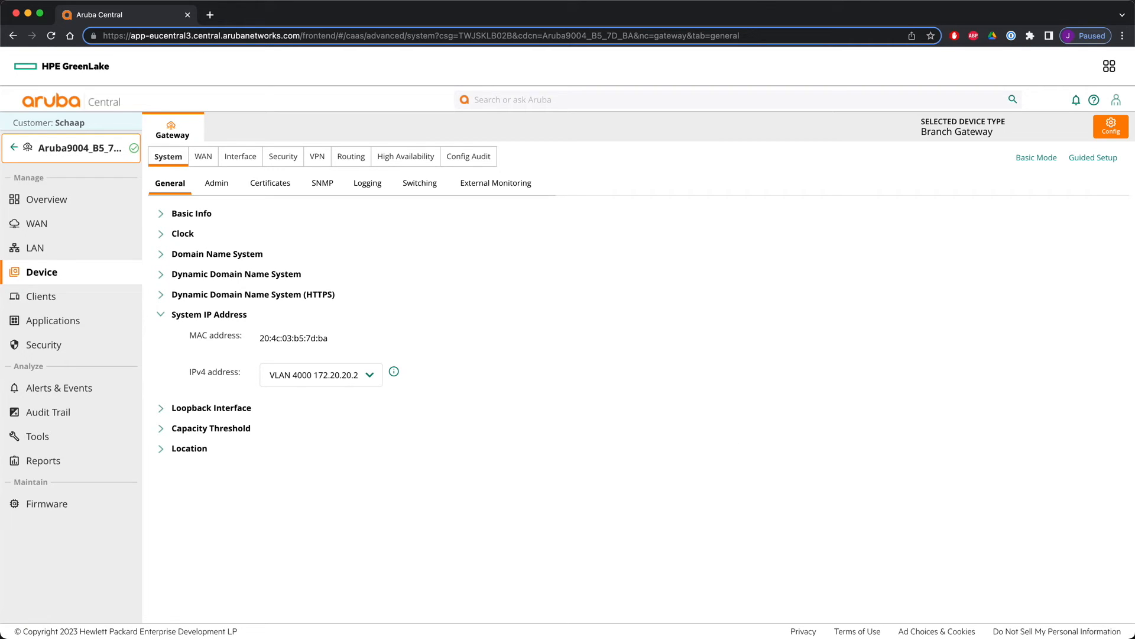
left_click(14, 148)
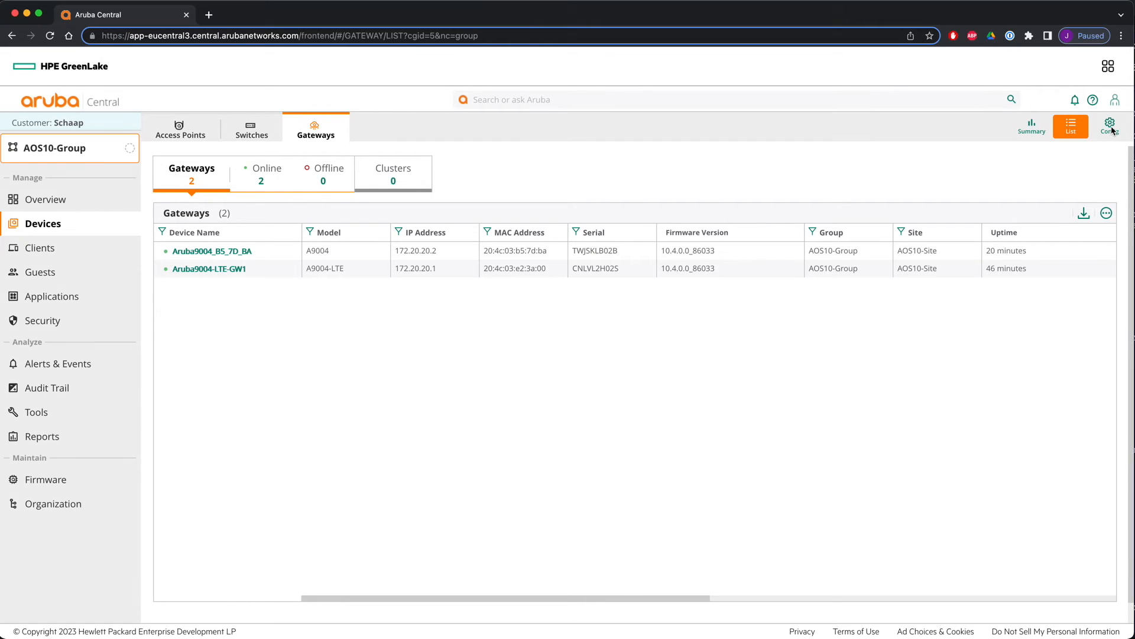
- On Aruba9004-LTE-GW1, give VLAN 1 static address 192.168.1.60 with netmask 255.255.255.0, enable routing, and save
left_click(225, 268)
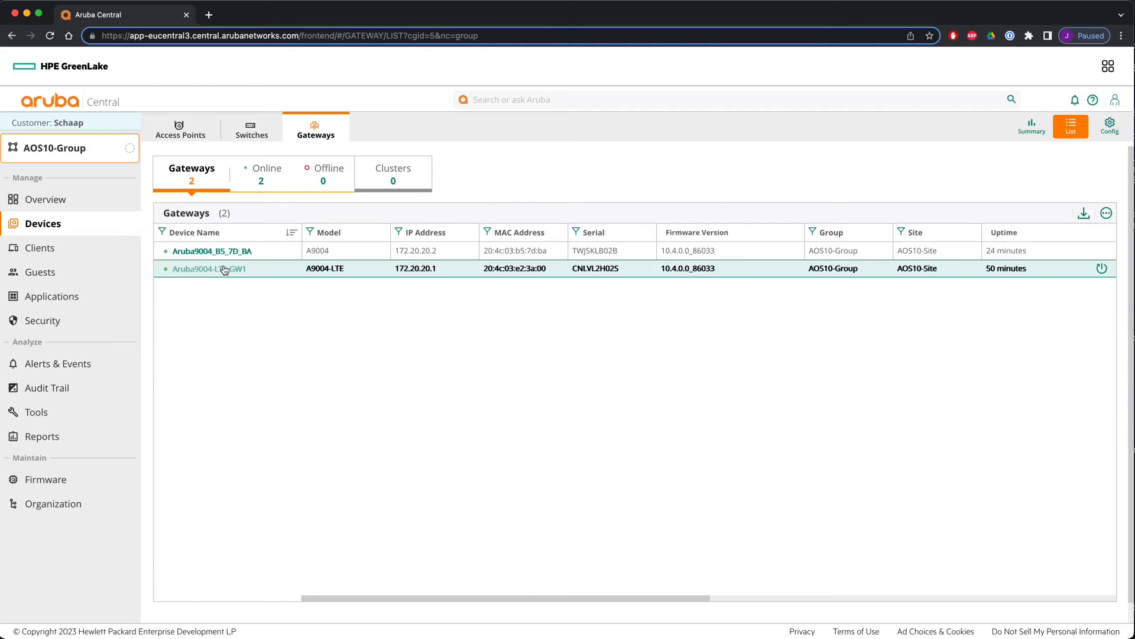
left_click(14, 274)
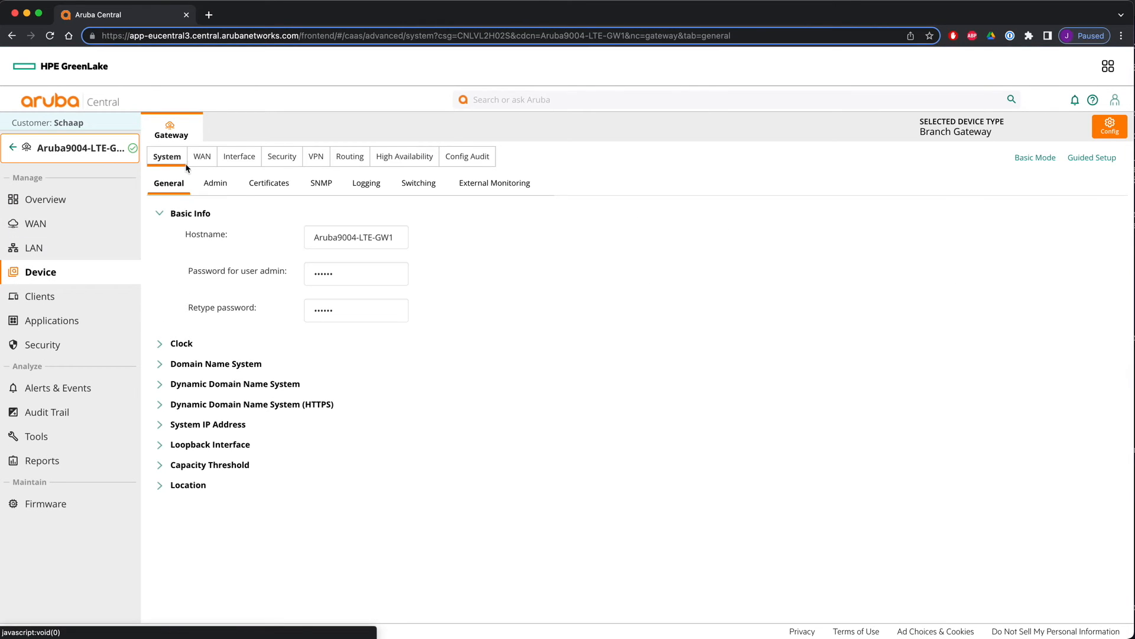
left_click(229, 158)
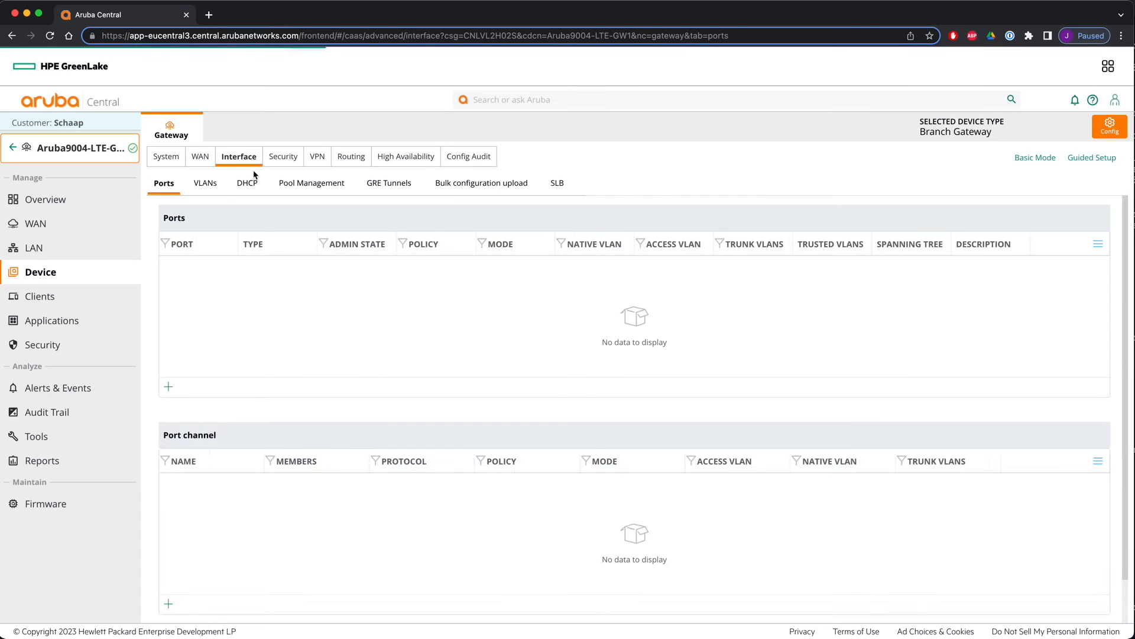
left_click(206, 183)
left_click(352, 294)
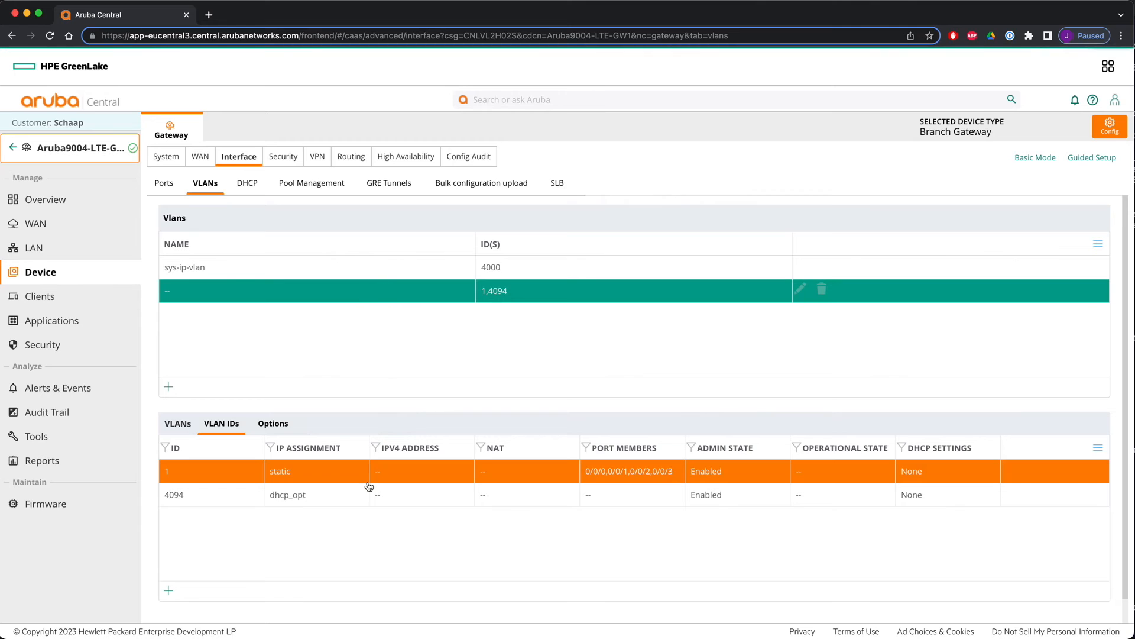
left_click(377, 473)
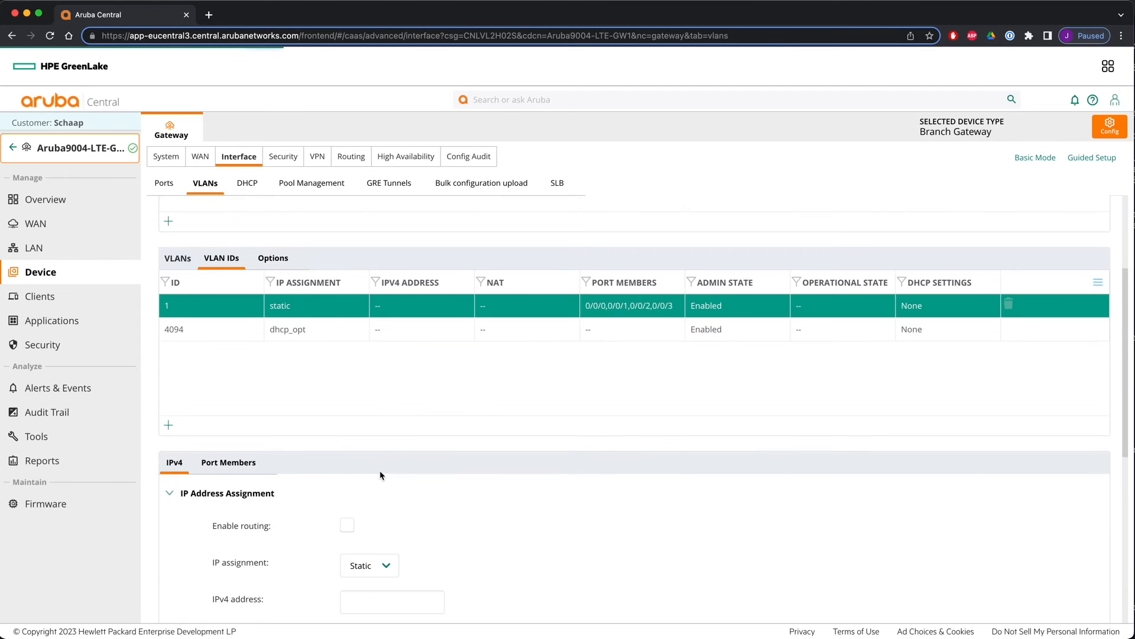
scroll(380, 475, "down", 6)
scroll(351, 264, "up", 2)
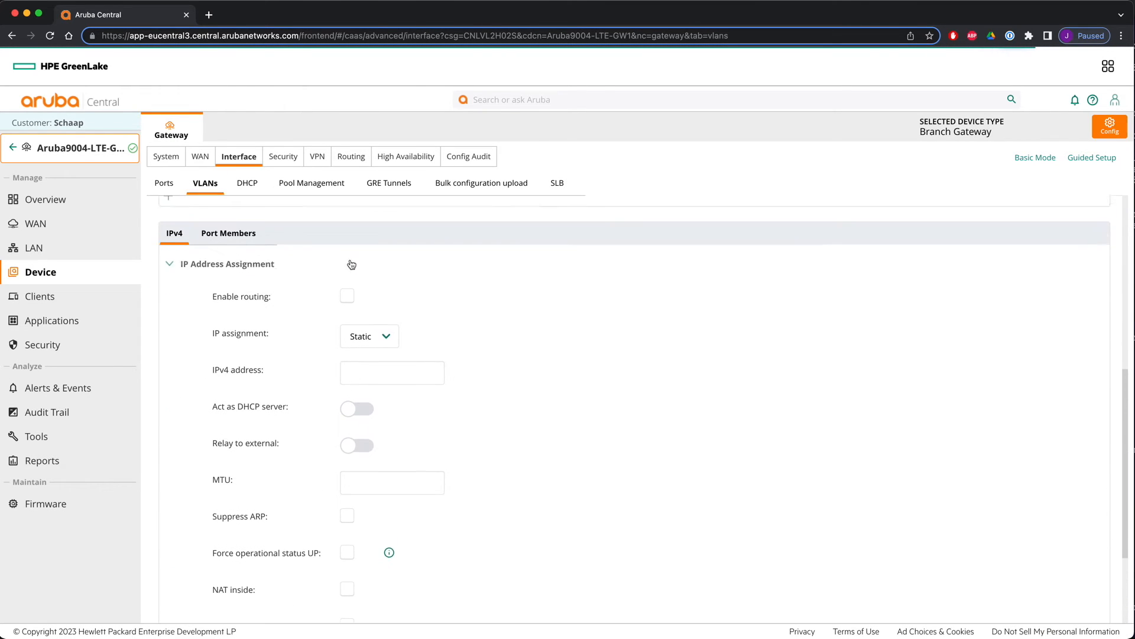
left_click(347, 333)
scroll(491, 375, "down", 1)
left_click(348, 356)
type("192")
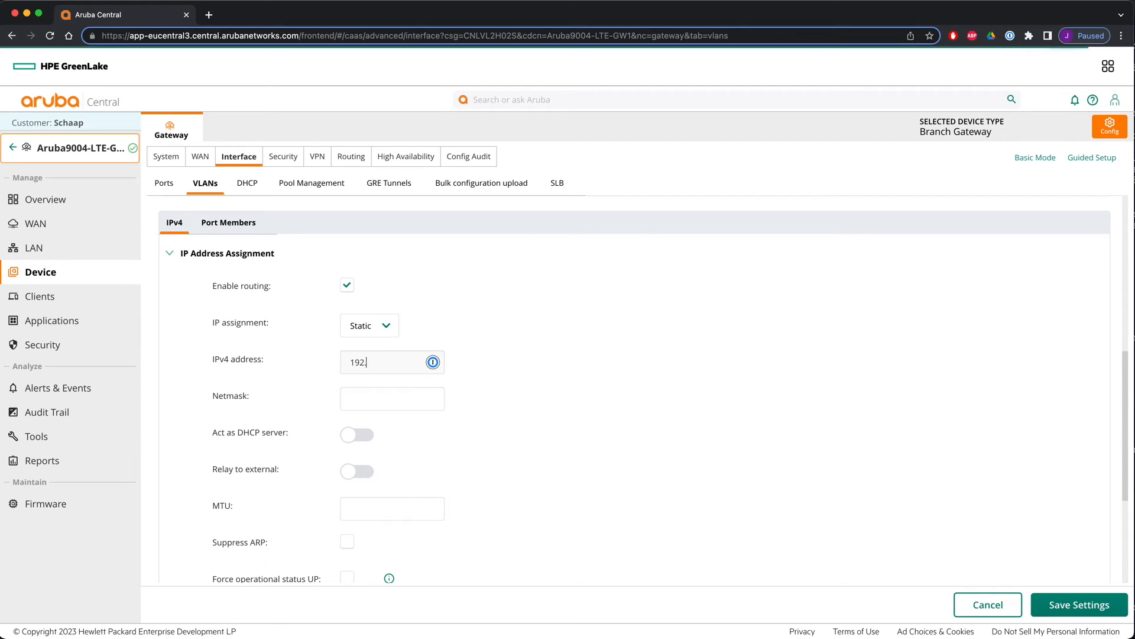
type(".168.1.60")
key("Tab")
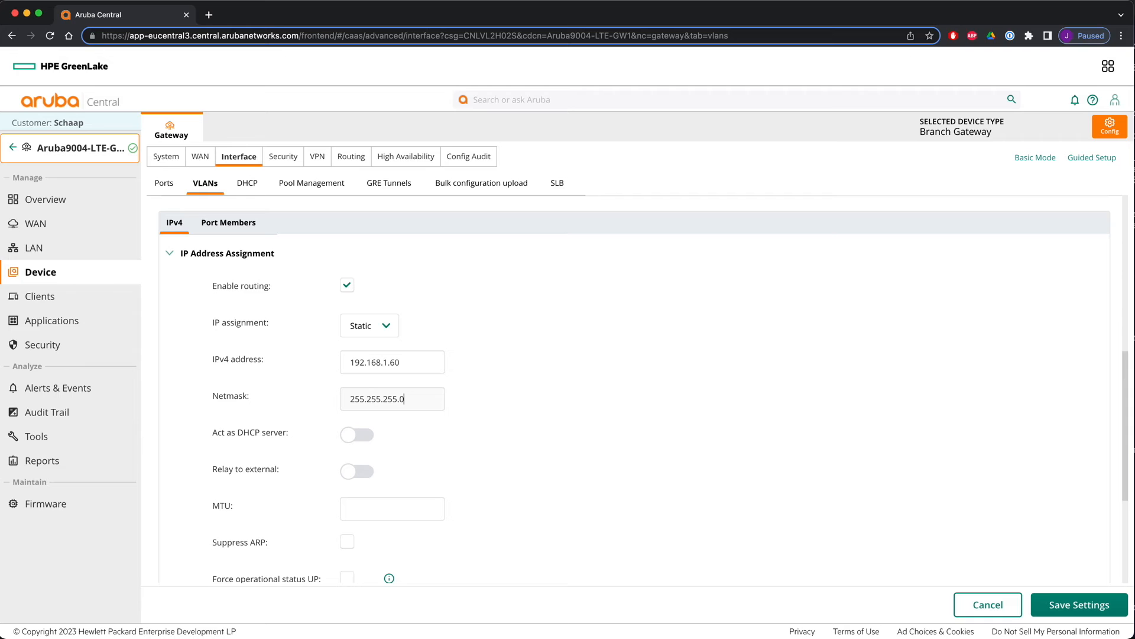
left_click(1065, 608)
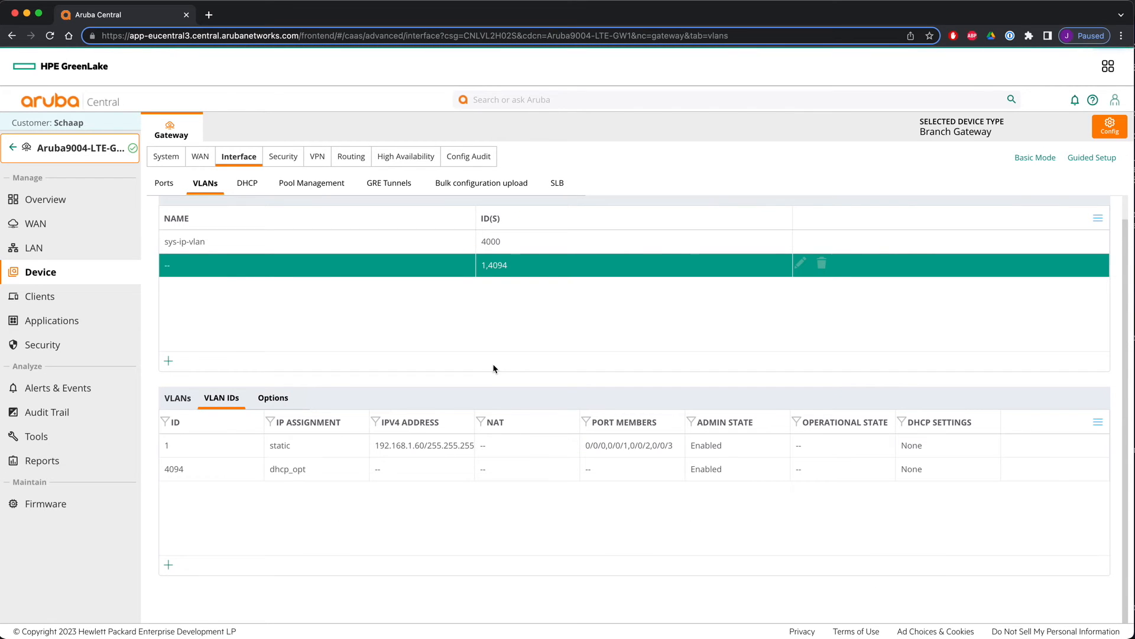
- On Aruba9004_B5_7D_BA, give VLAN 1 static IPv4 address 192.168.1.61 with its netmask, enable routing, and save
left_click(11, 150)
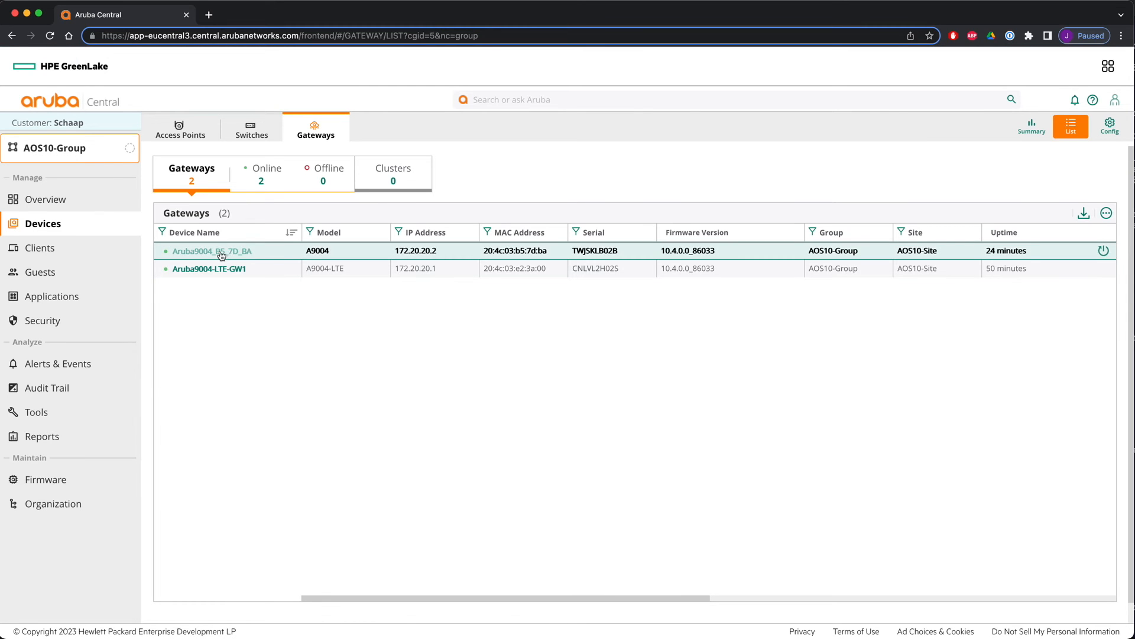
left_click(236, 253)
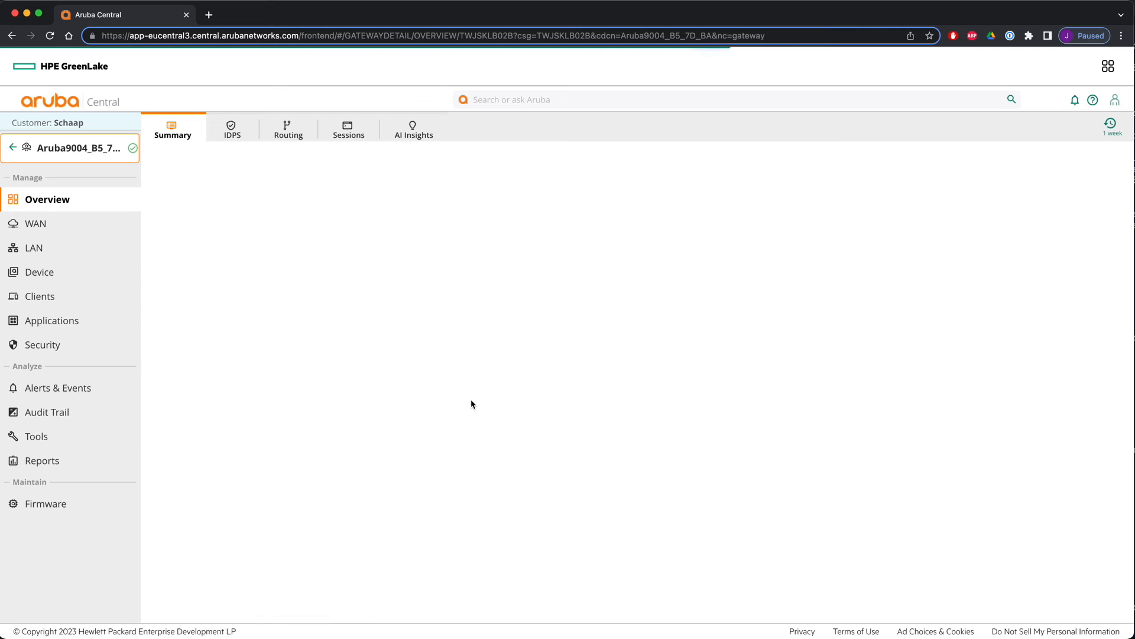
left_click(33, 274)
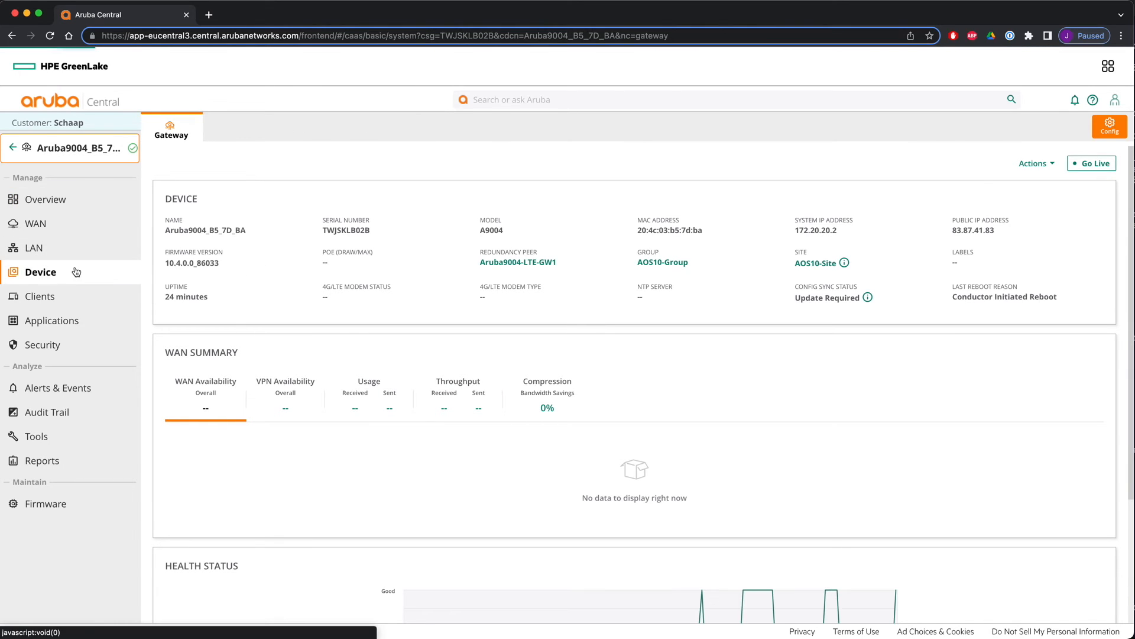
left_click(239, 157)
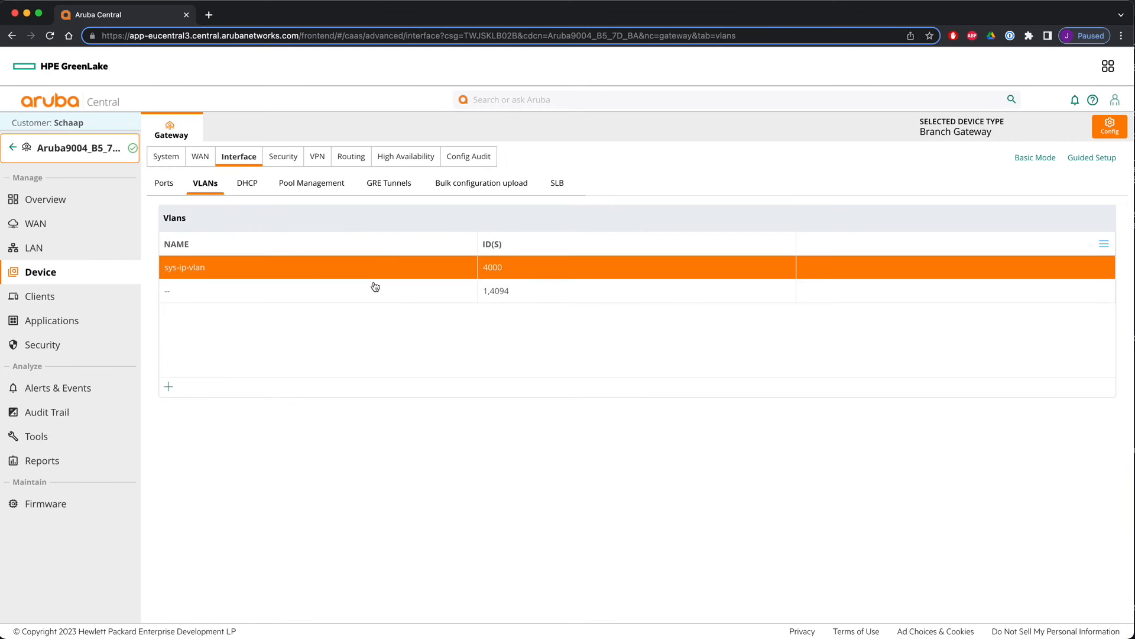
left_click(356, 290)
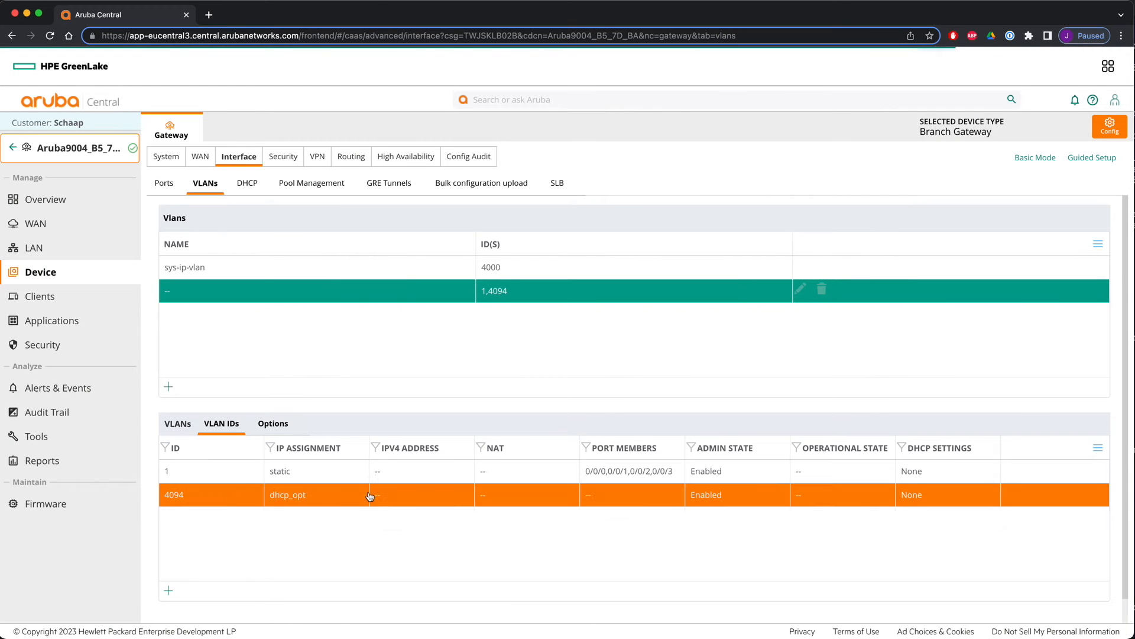
left_click(355, 477)
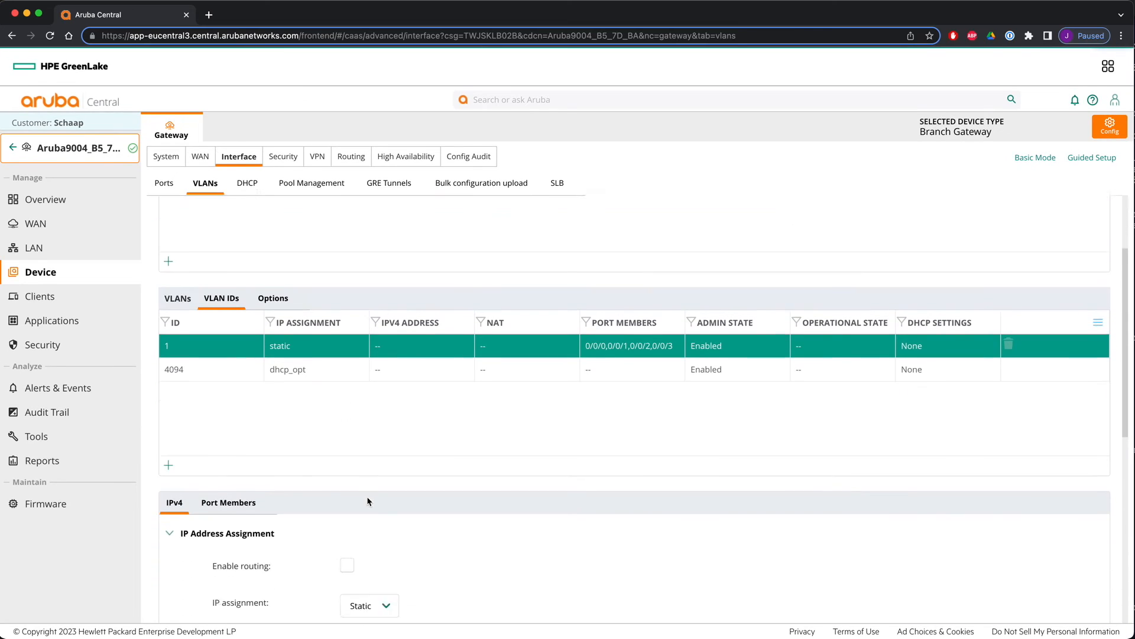
scroll(368, 502, "down", 5)
left_click(347, 321)
left_click(397, 404)
type("192.168.")
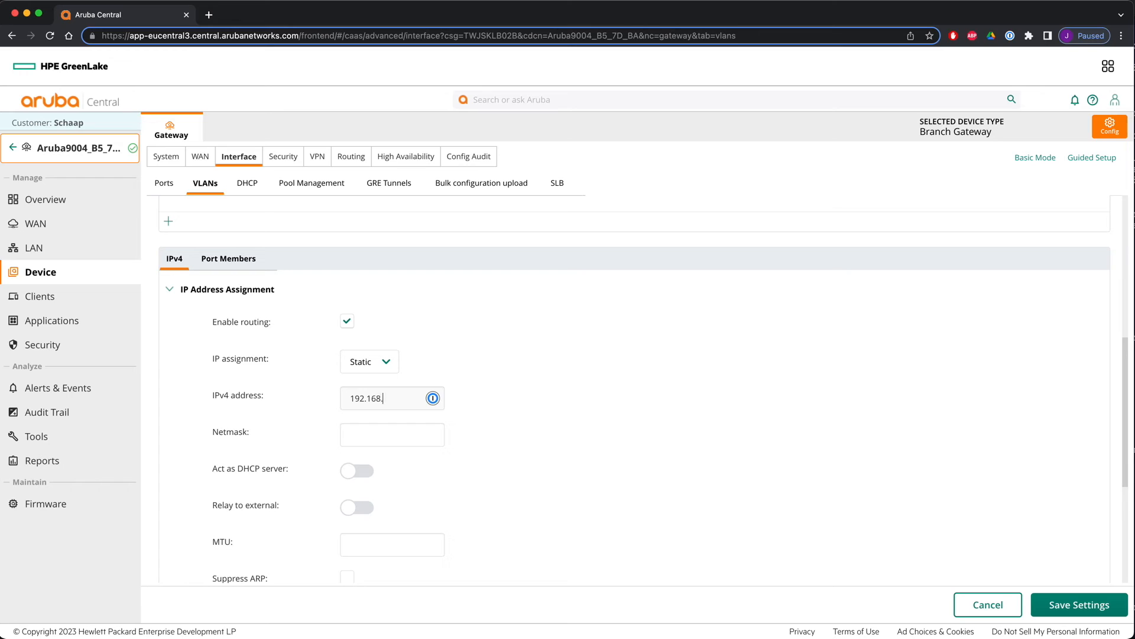
key("Tab")
left_click(1090, 599)
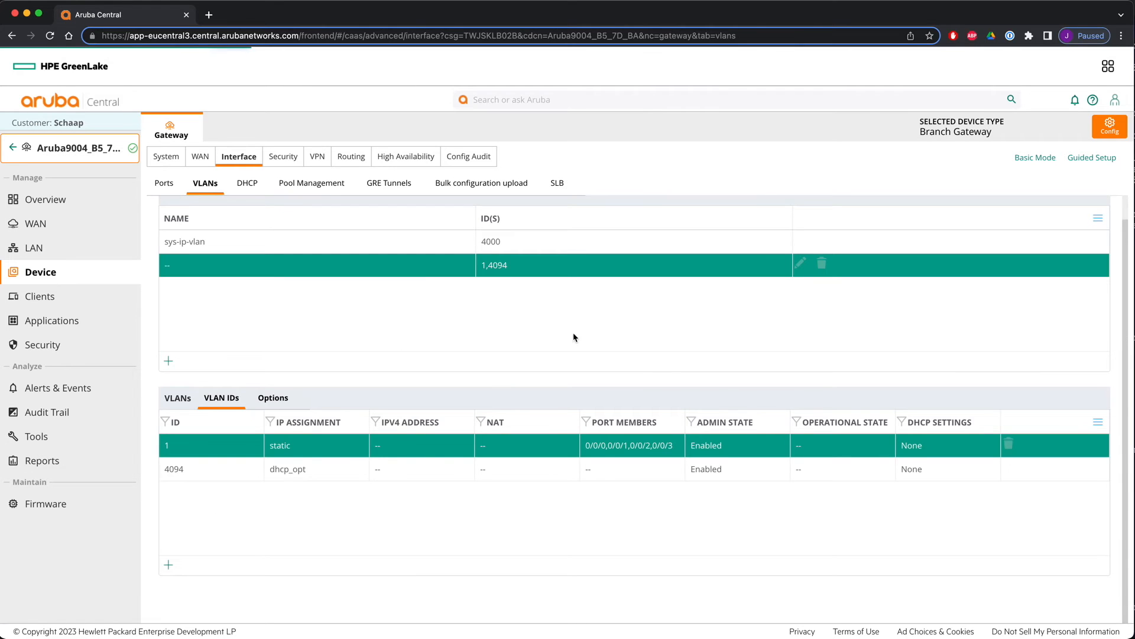
- Review the AOS10-Group gateways' static default gateway in the group routing settings
left_click(12, 147)
left_click(51, 223)
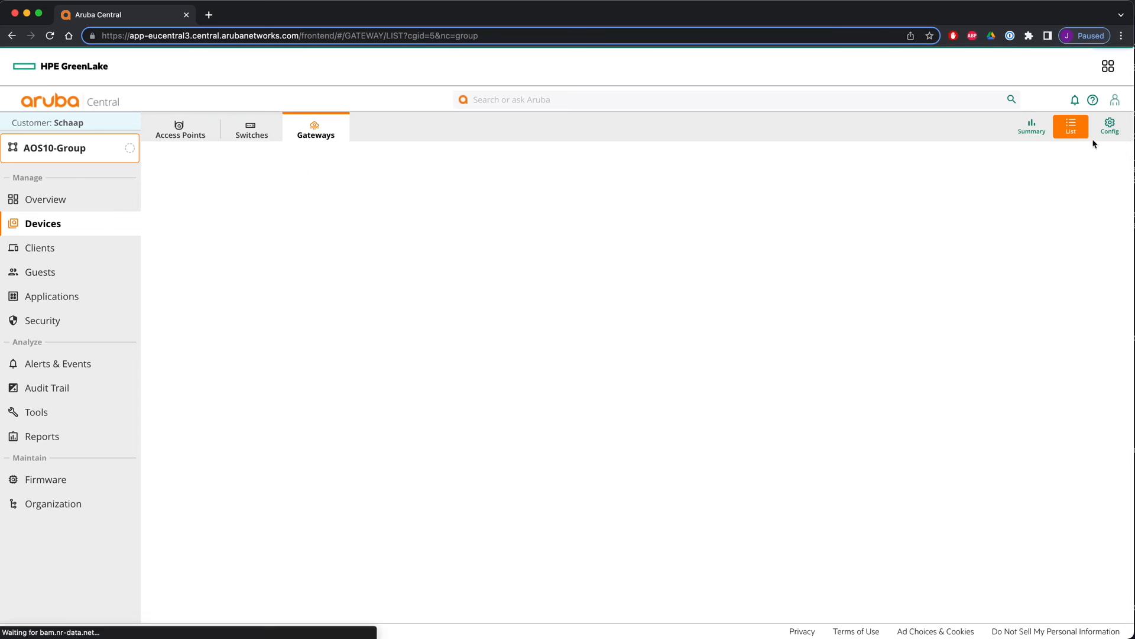
left_click(1112, 127)
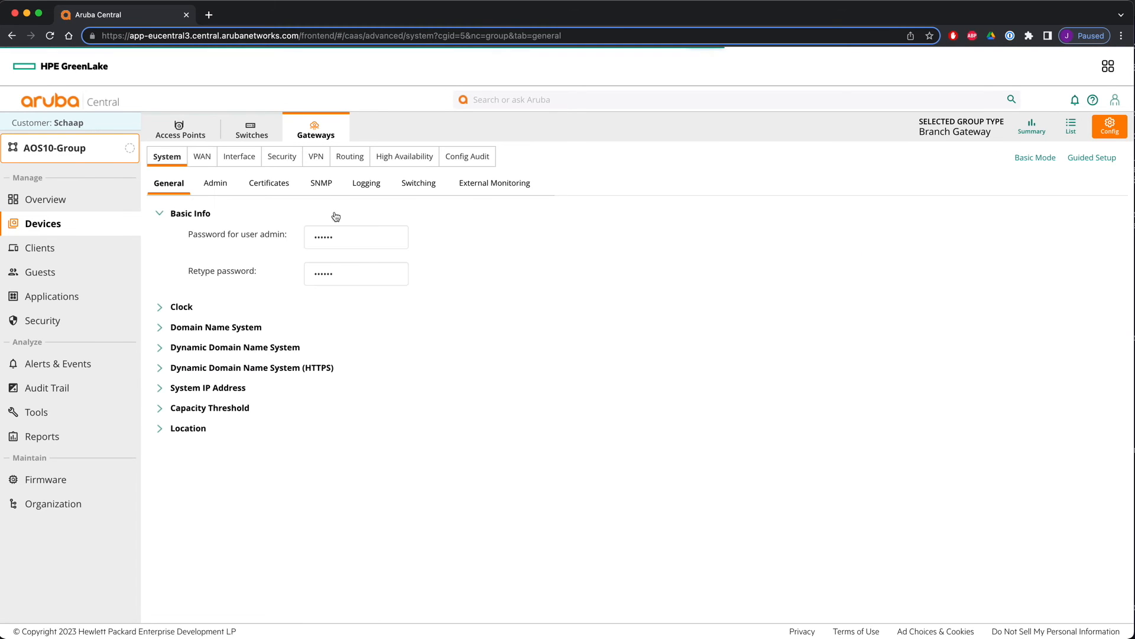
left_click(362, 158)
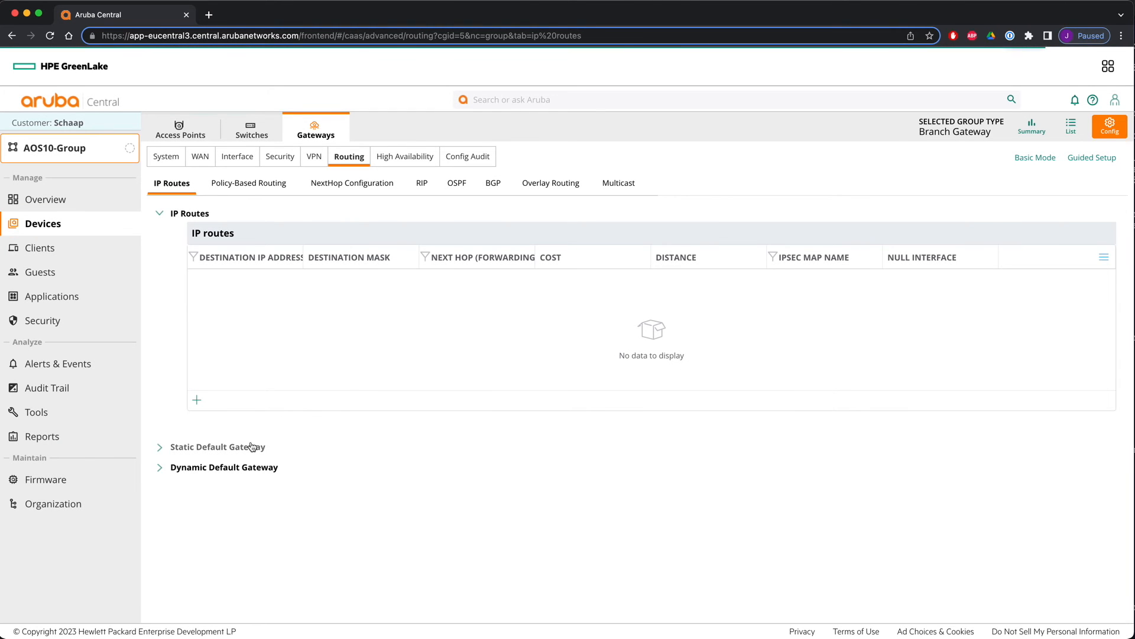
left_click(248, 446)
left_click(233, 311)
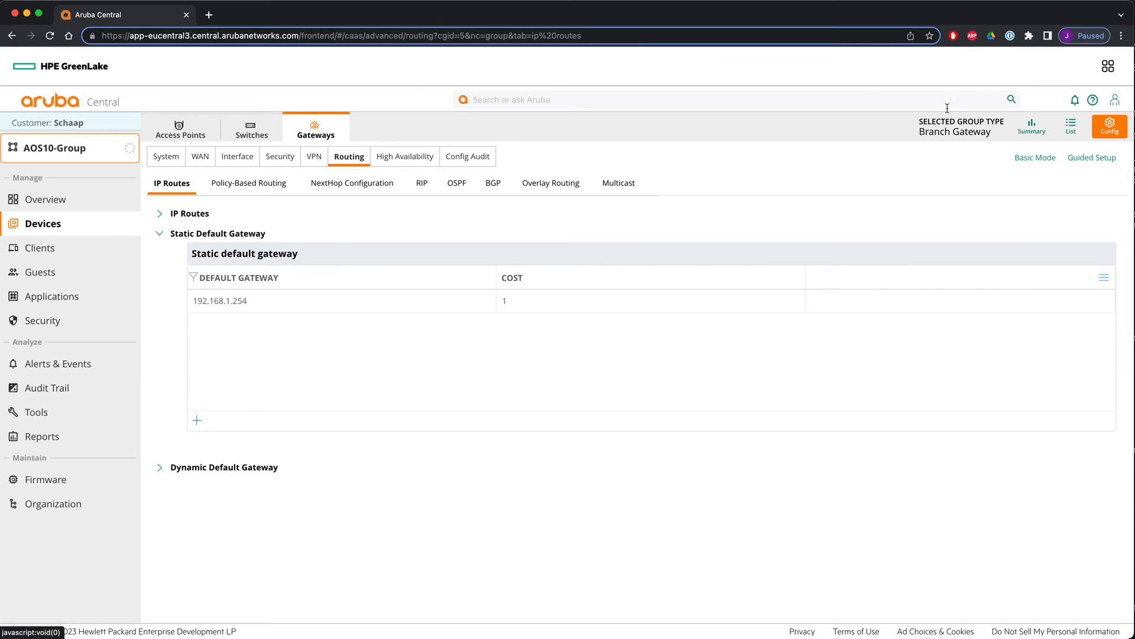
left_click(1071, 129)
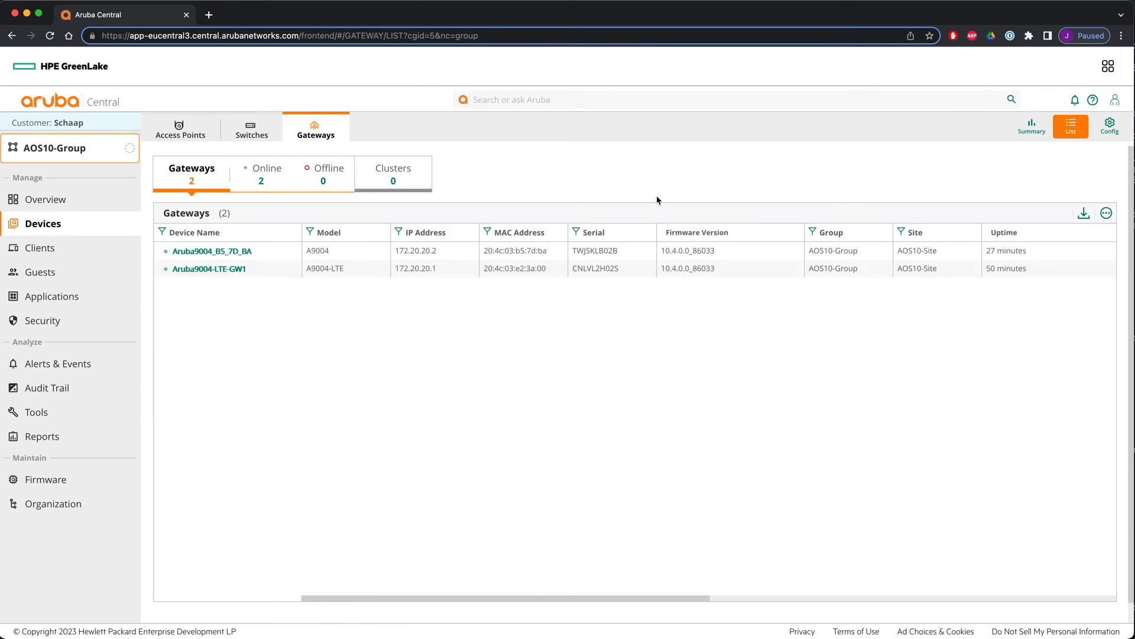
- In the AOS10-Group gateway ports, set GE-0/0/0 to trunk mode allowing VLANs 1 and 4000, and save
left_click(1110, 126)
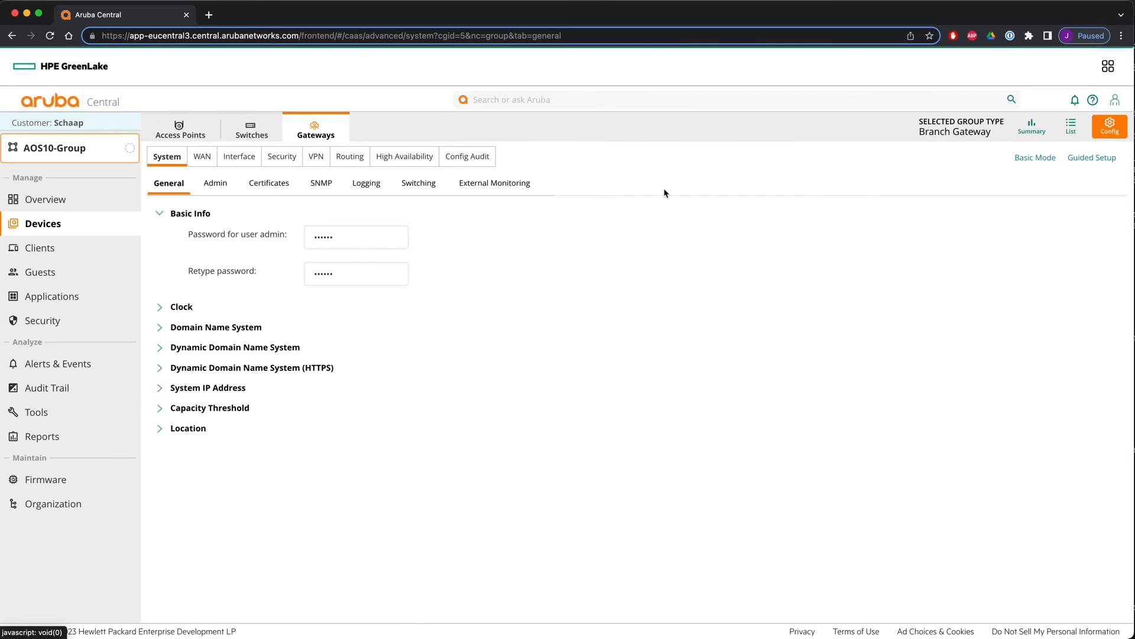
left_click(238, 156)
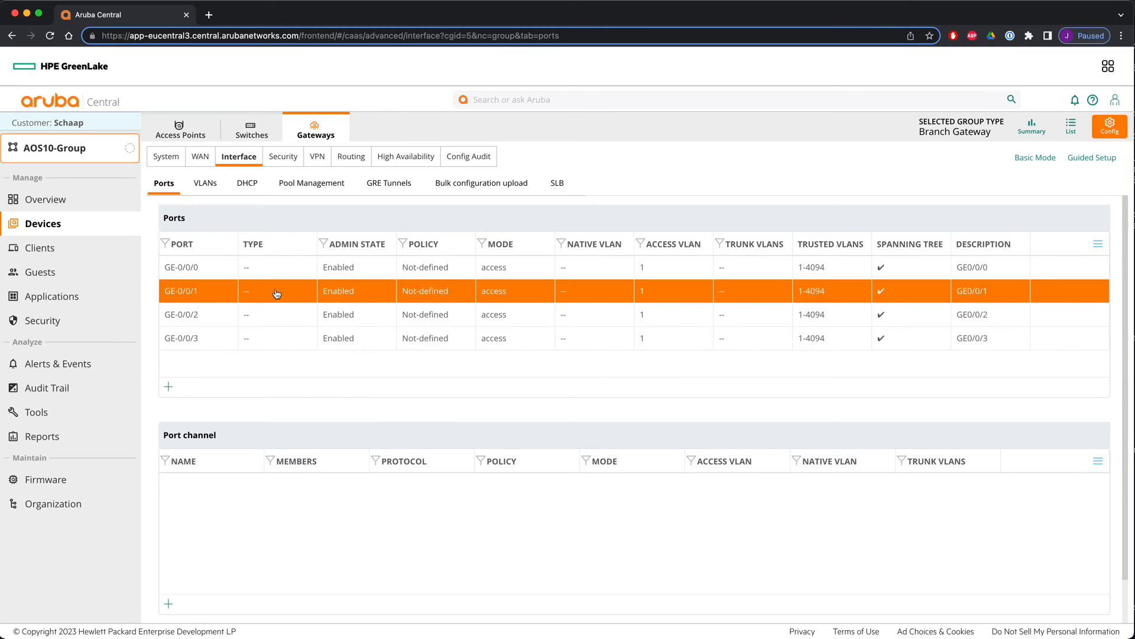
left_click(382, 269)
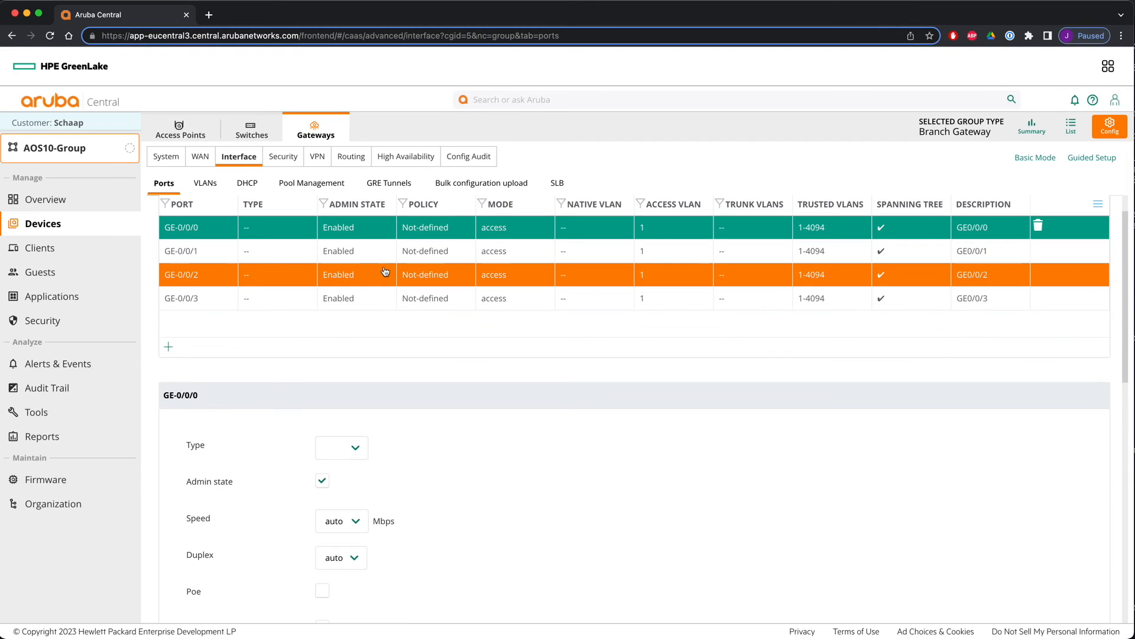
scroll(448, 467, "down", 3)
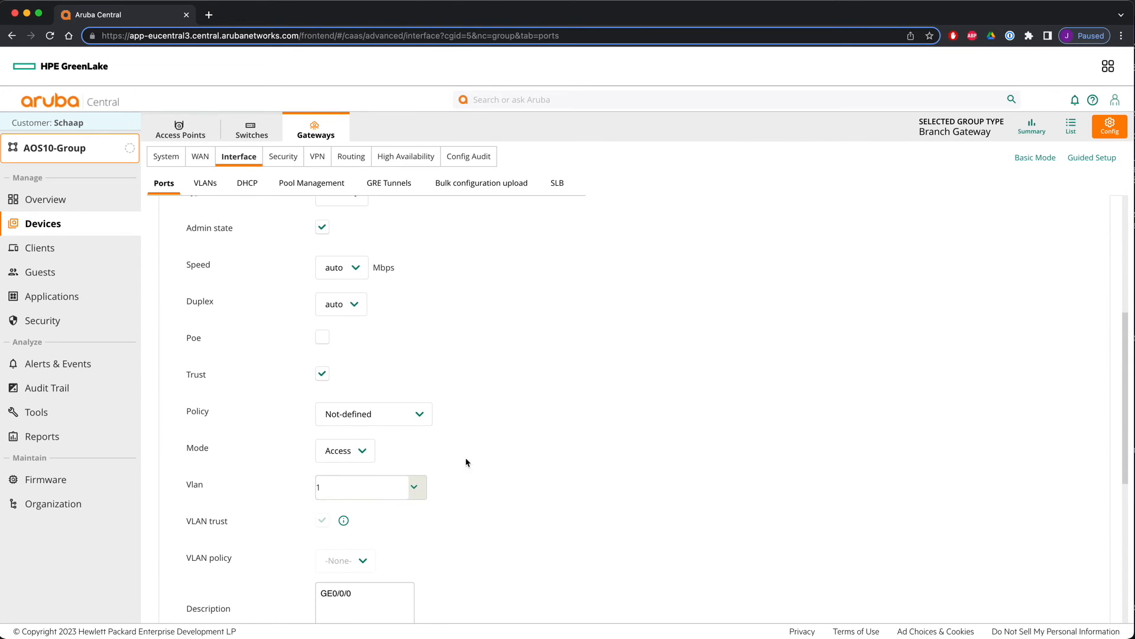
left_click(360, 383)
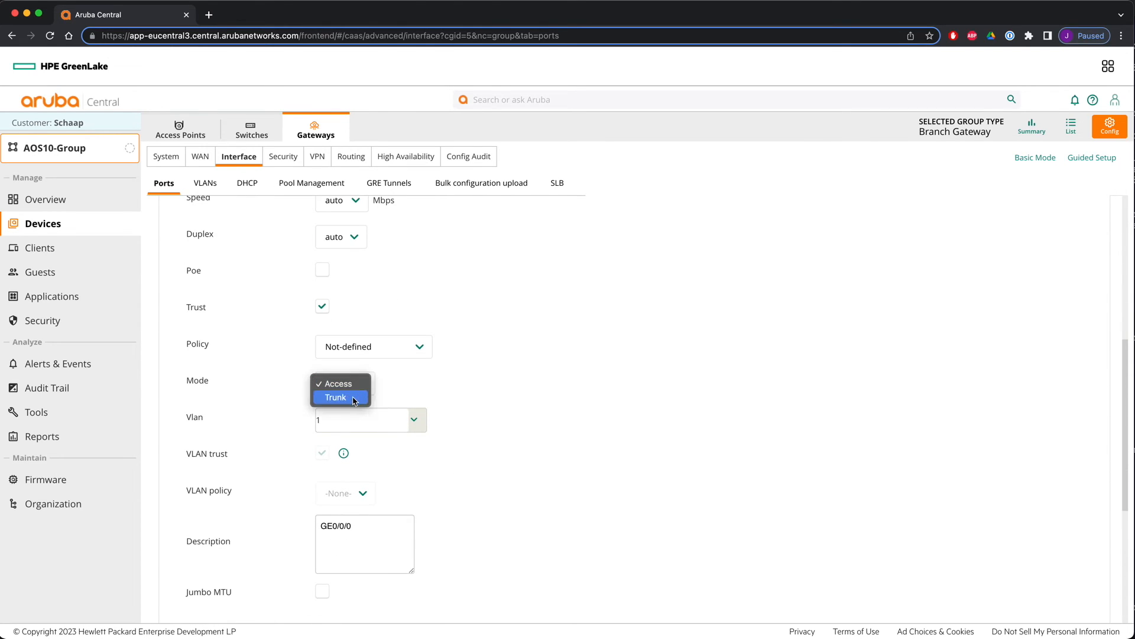
left_click(355, 398)
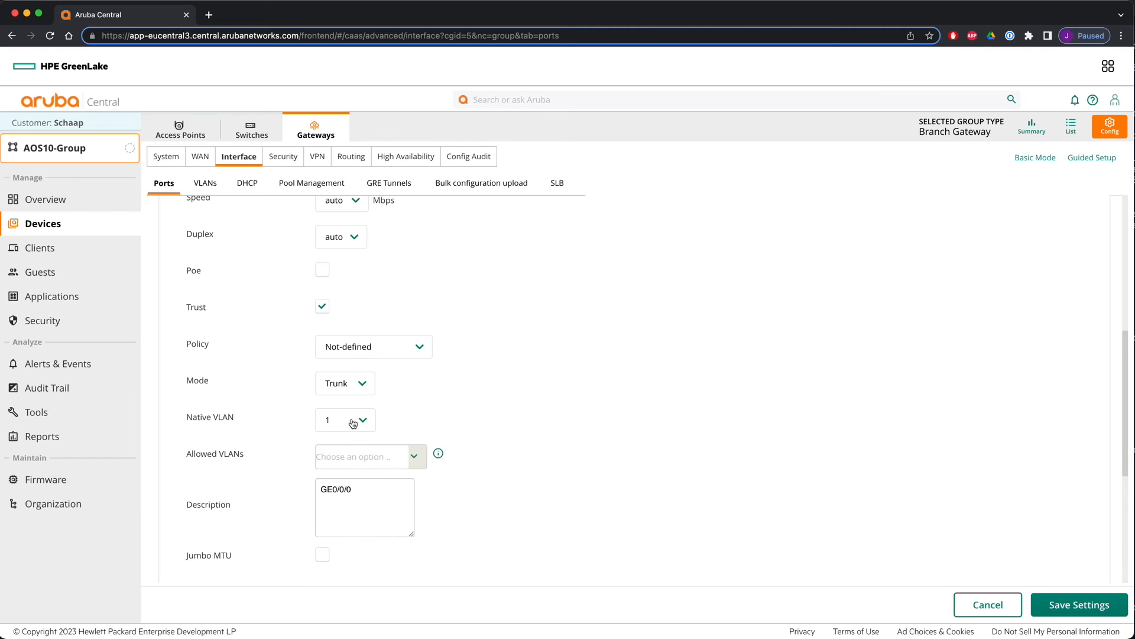
left_click(416, 457)
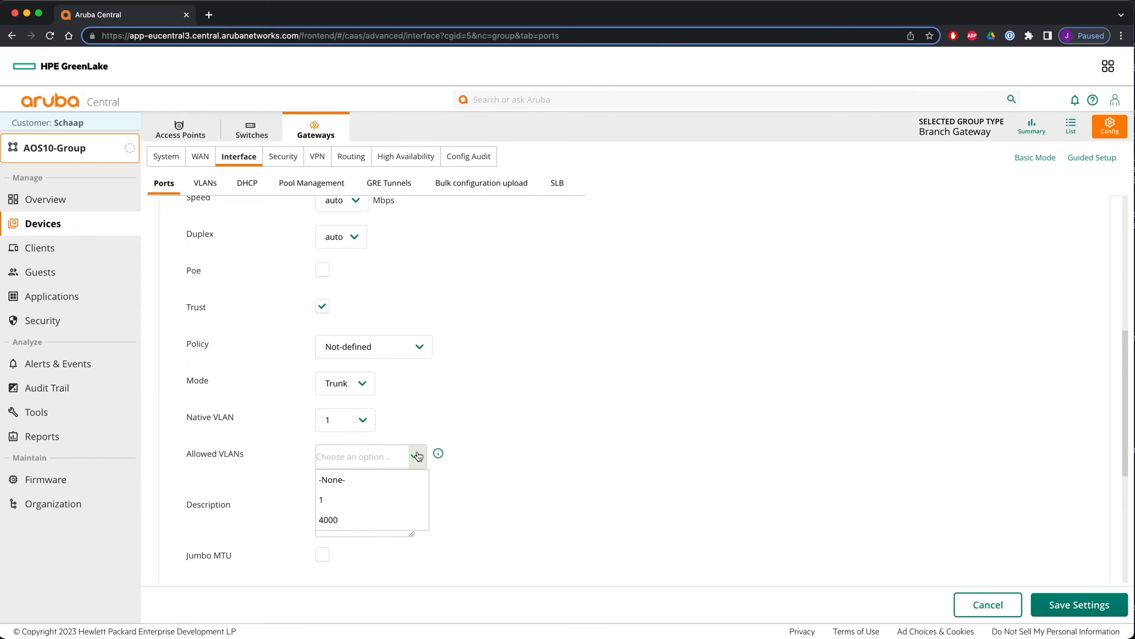
left_click(357, 500)
left_click(414, 456)
left_click(362, 499)
scroll(582, 464, "down", 3)
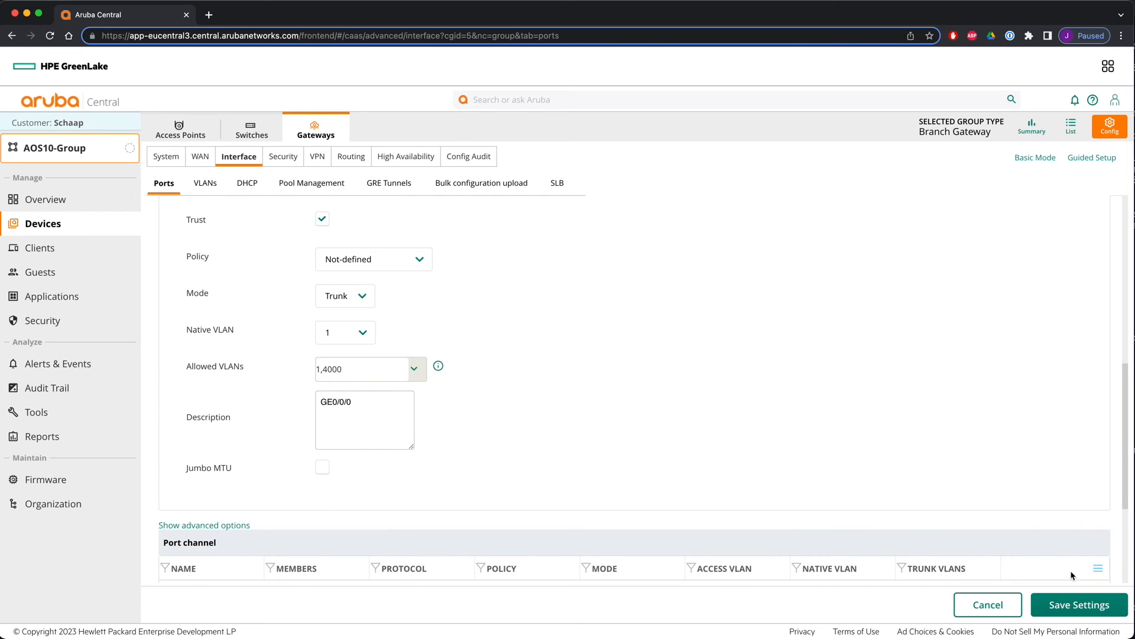
left_click(1062, 607)
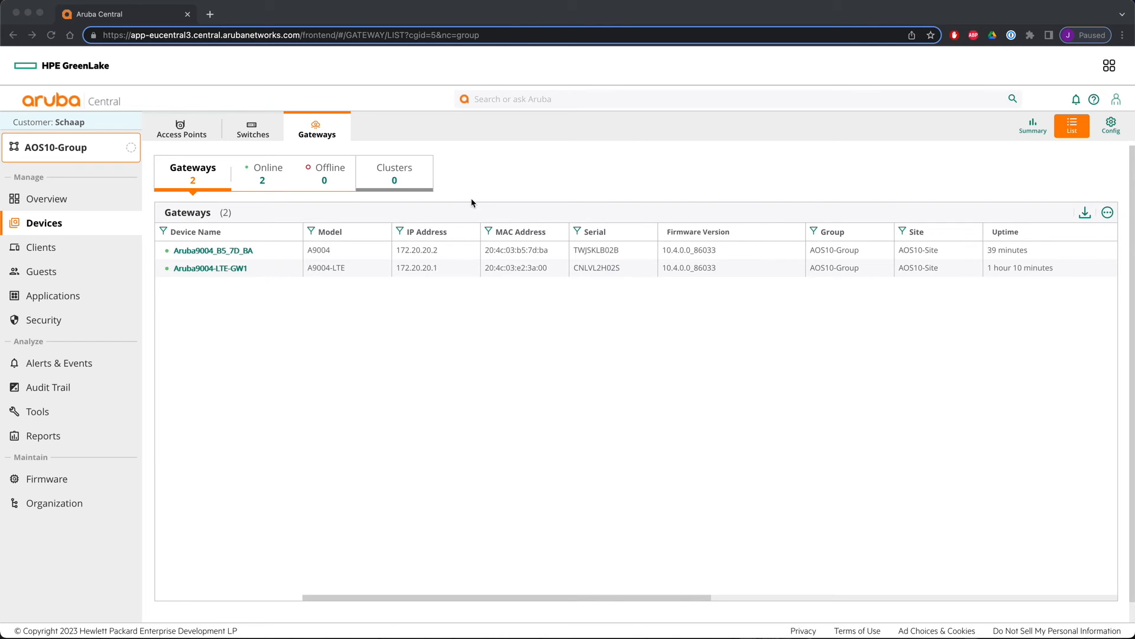
- Open the AOS10-Group gateway config audit to review local overrides
left_click(1111, 128)
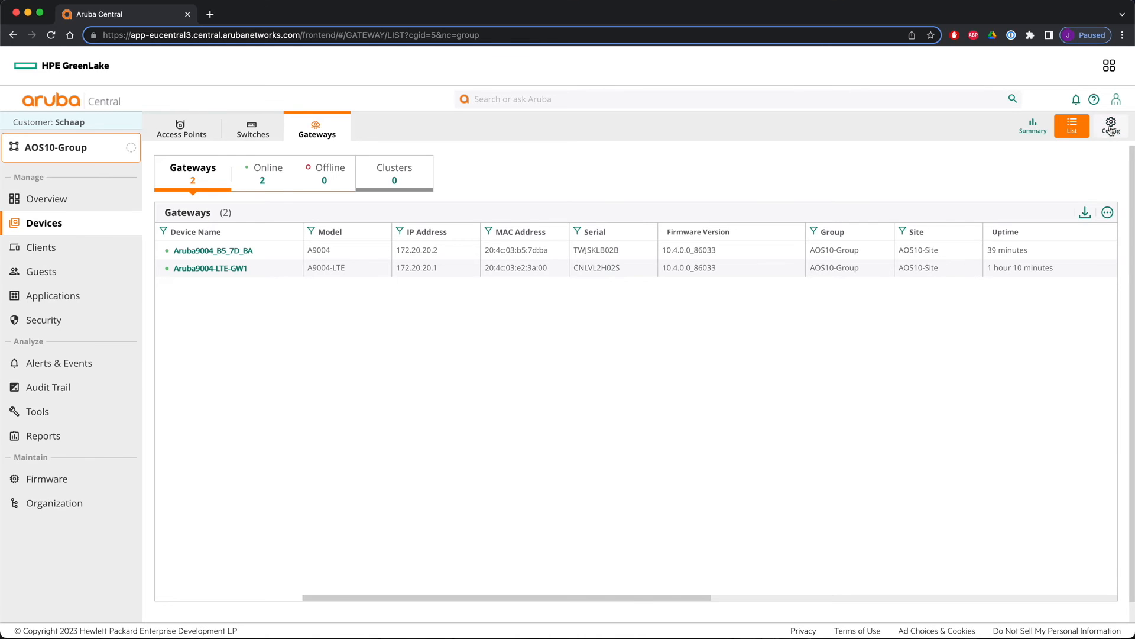
left_click(1111, 128)
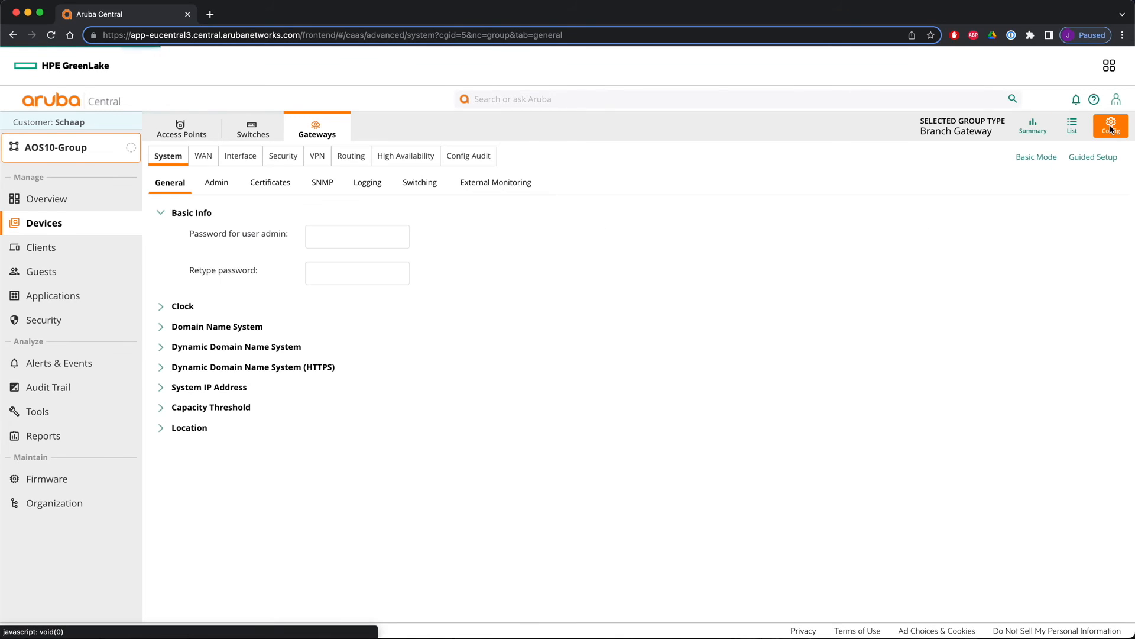
left_click(473, 157)
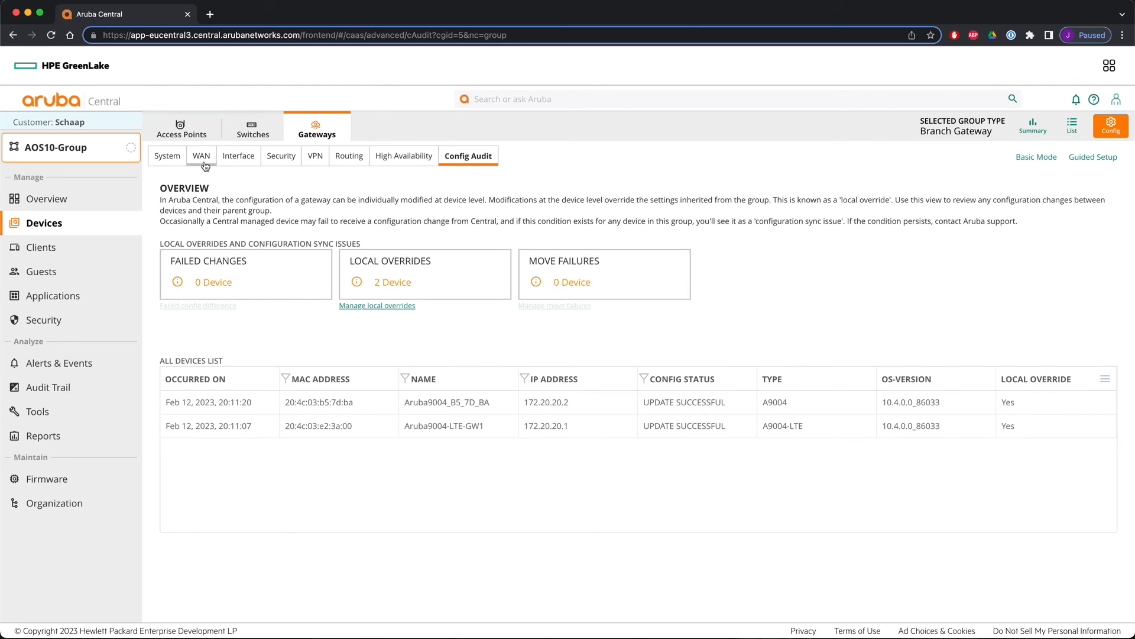
- Add NTP server 192.168.1.209 with burst mode enabled to the group's clock settings and save
left_click(168, 156)
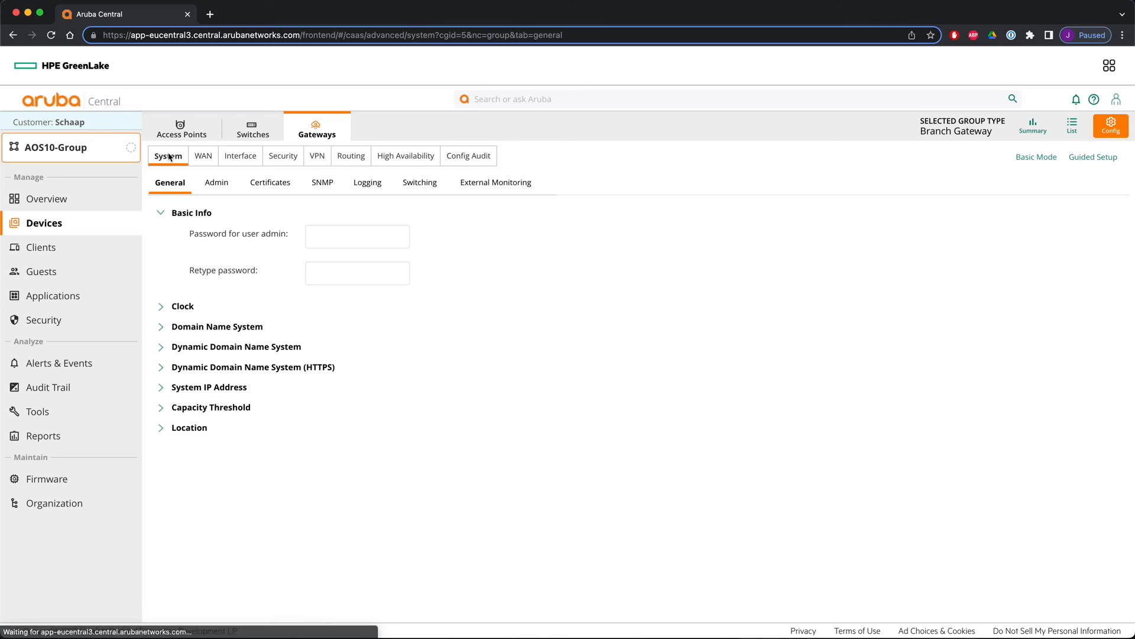
left_click(183, 307)
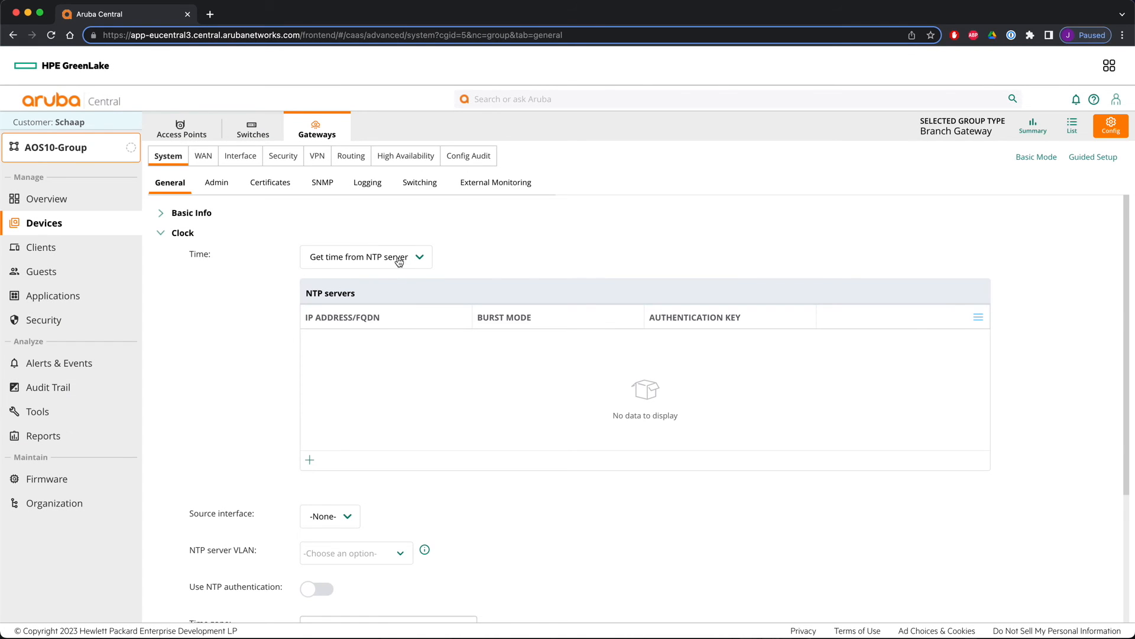
left_click(310, 459)
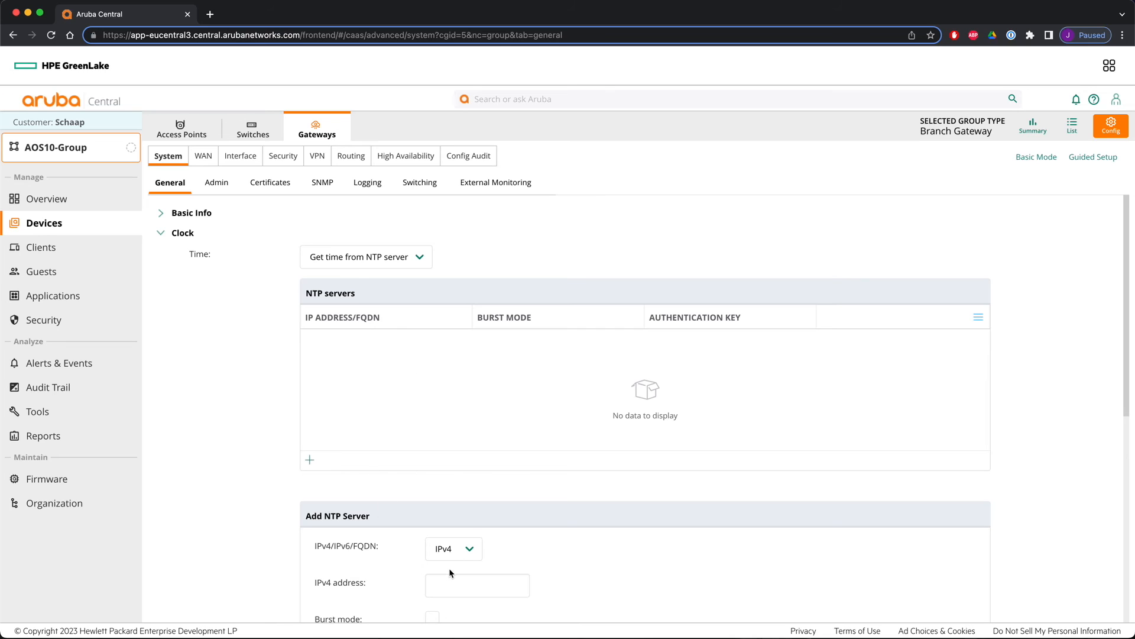
scroll(466, 532, "down", 4)
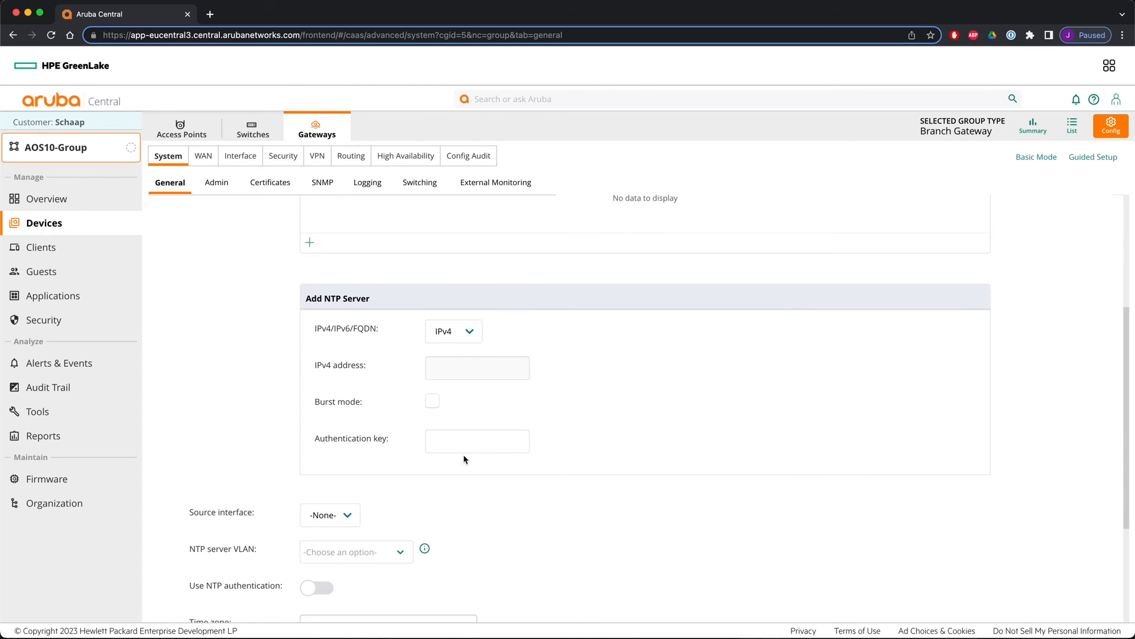
left_click(478, 368)
type("192.168.")
type("1.209")
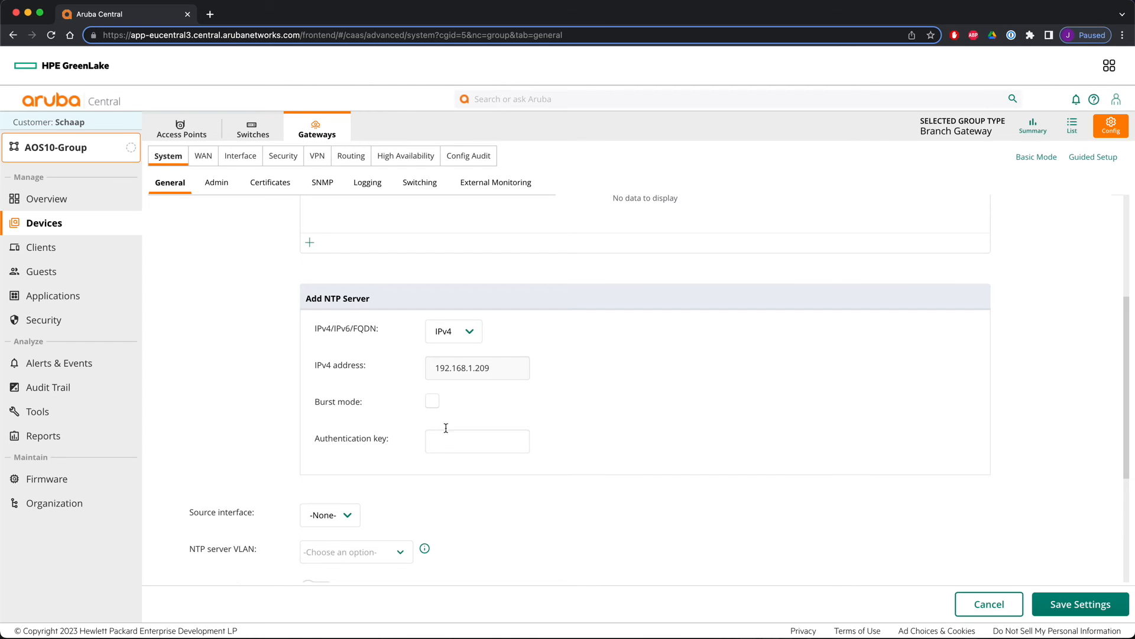
left_click(432, 401)
left_click(1074, 603)
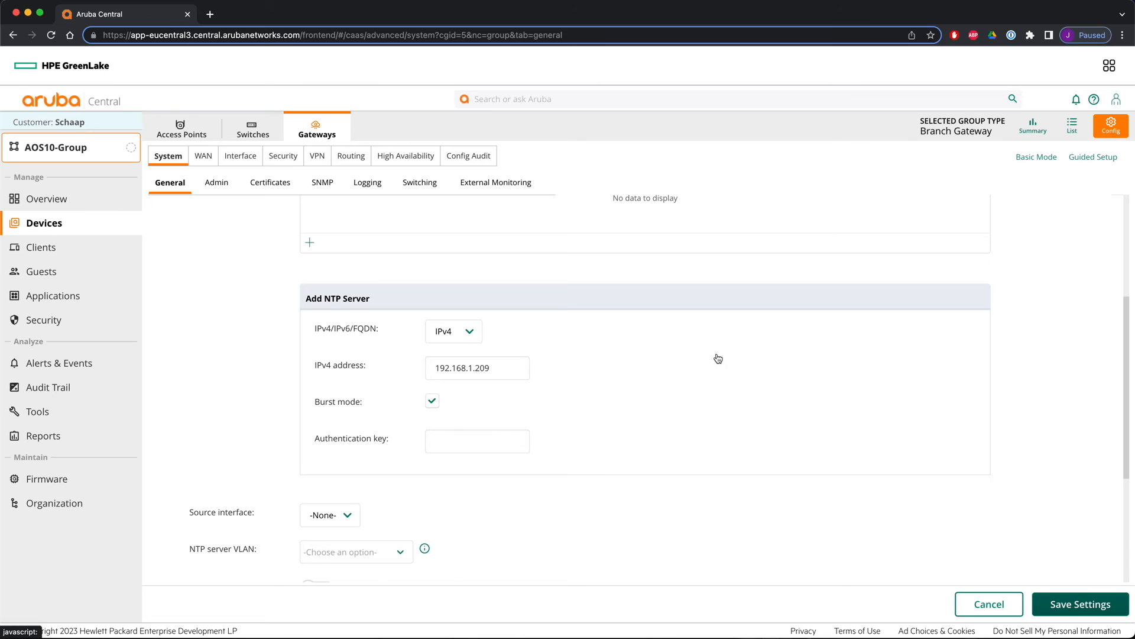
- Set the group's clock time zone to Europe/Amsterdam
scroll(711, 362, "down", 1)
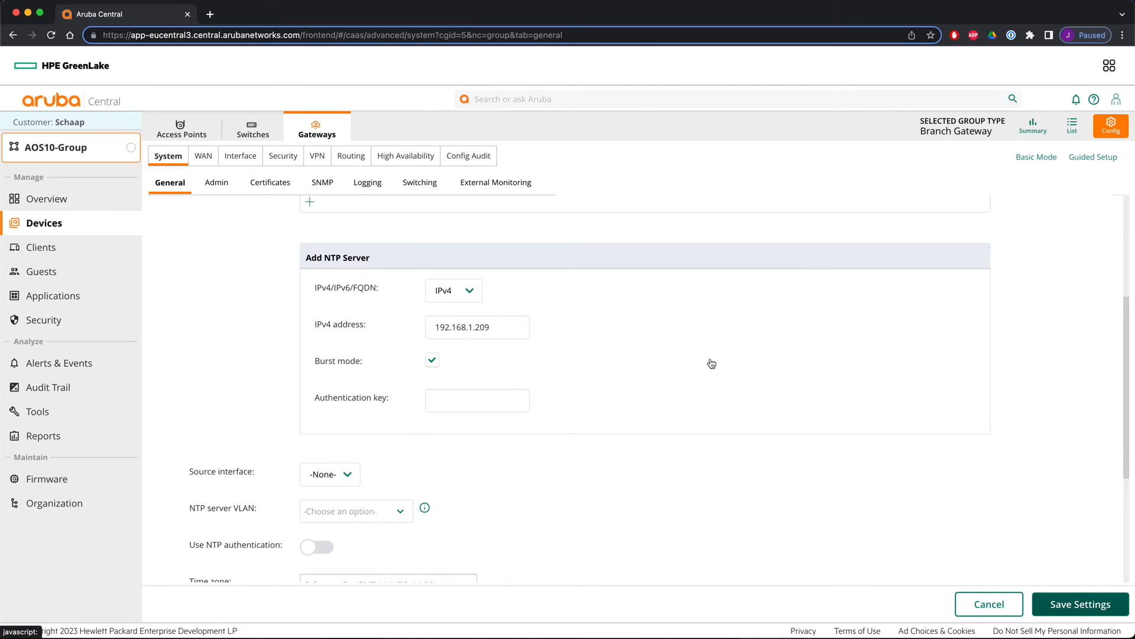
scroll(711, 361, "down", 2)
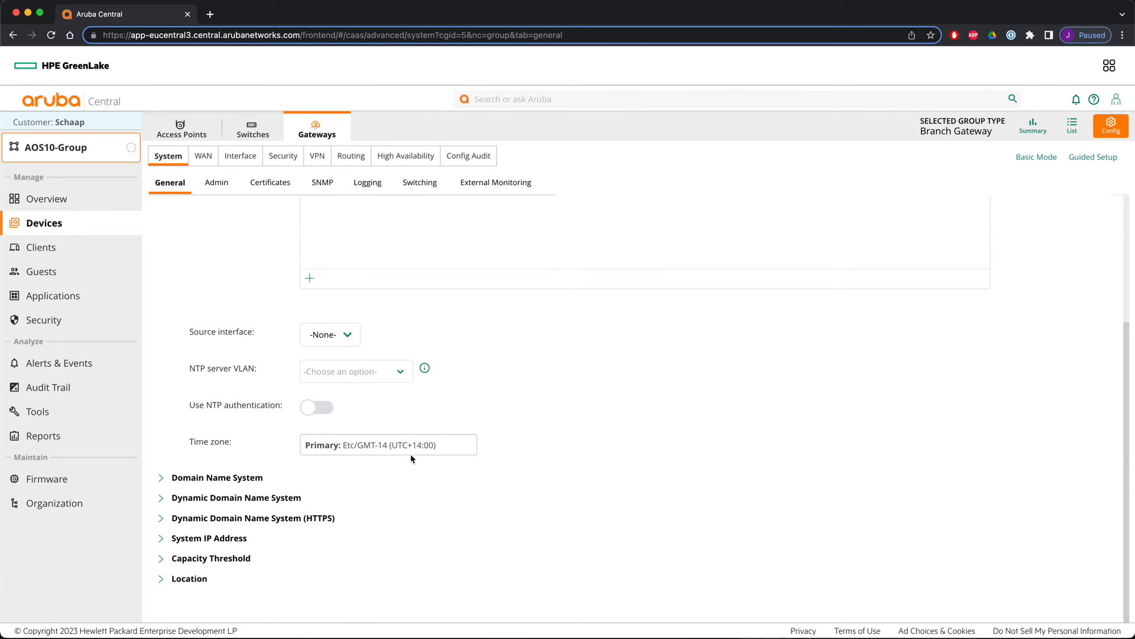
left_click(430, 445)
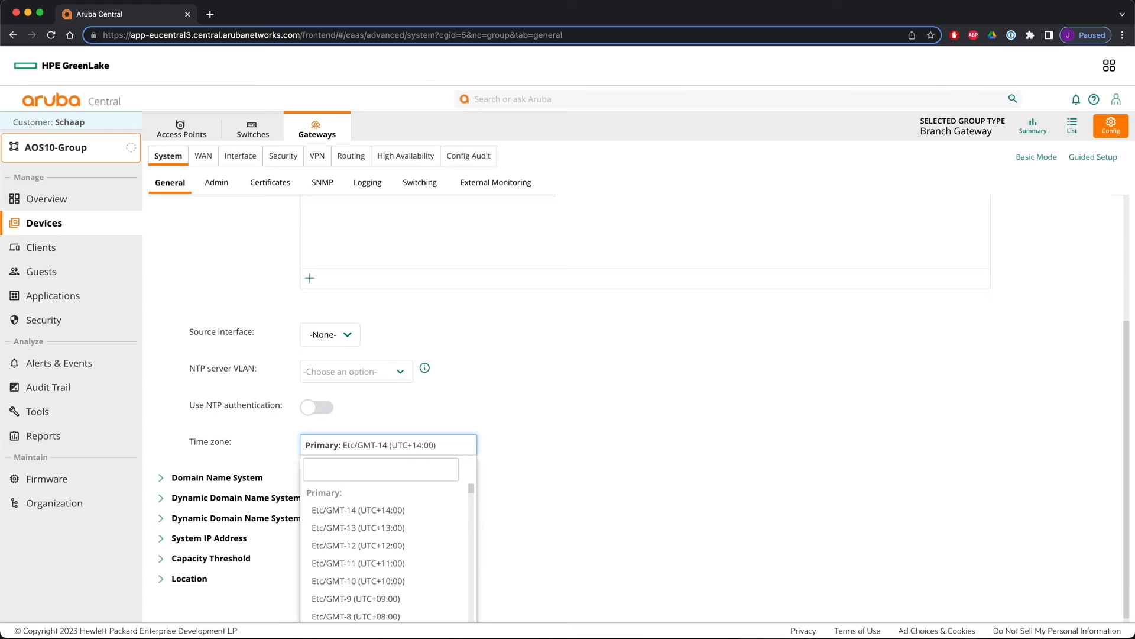
type("ams")
left_click(383, 511)
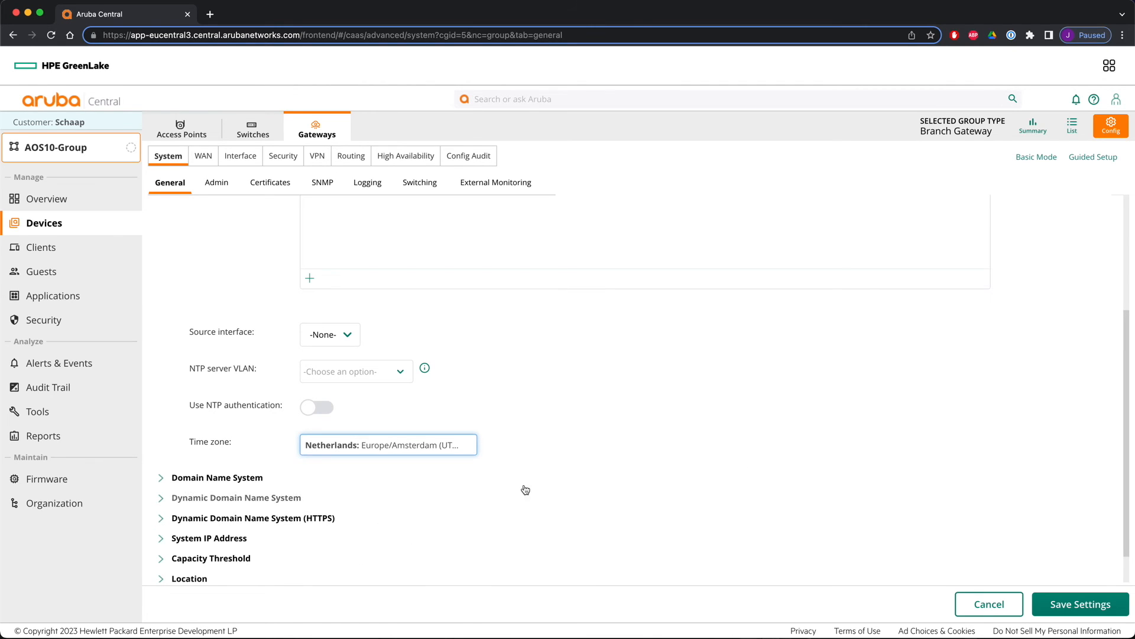
- Save the time zone setting and add DNS server 192.168.1.24 in the group's Domain Name System settings
left_click(1073, 606)
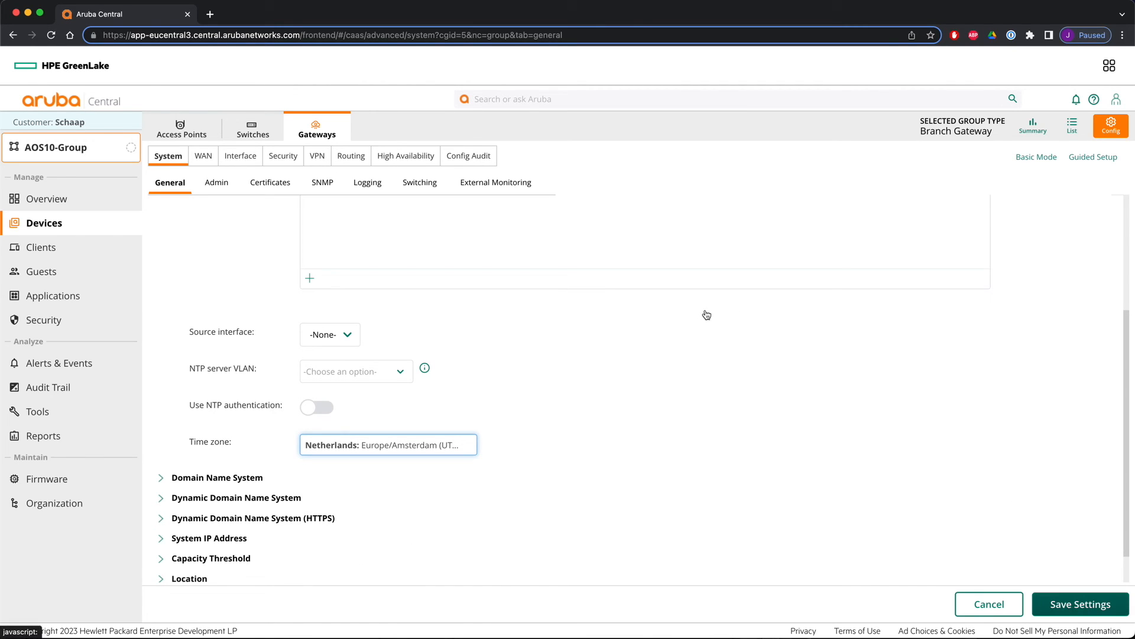
left_click(215, 479)
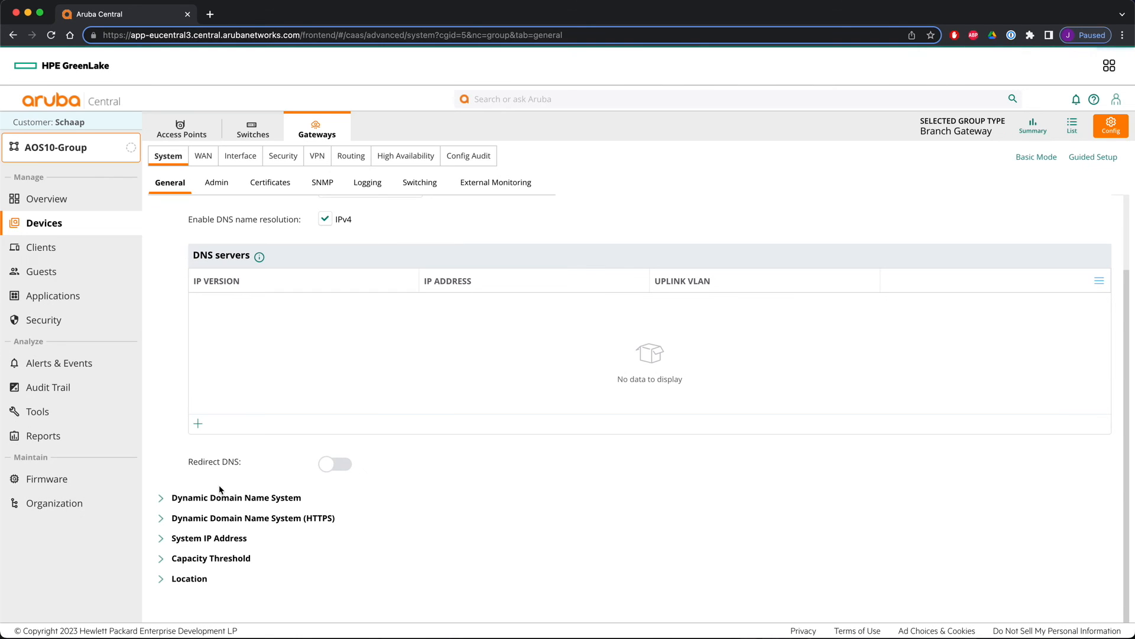
left_click(198, 424)
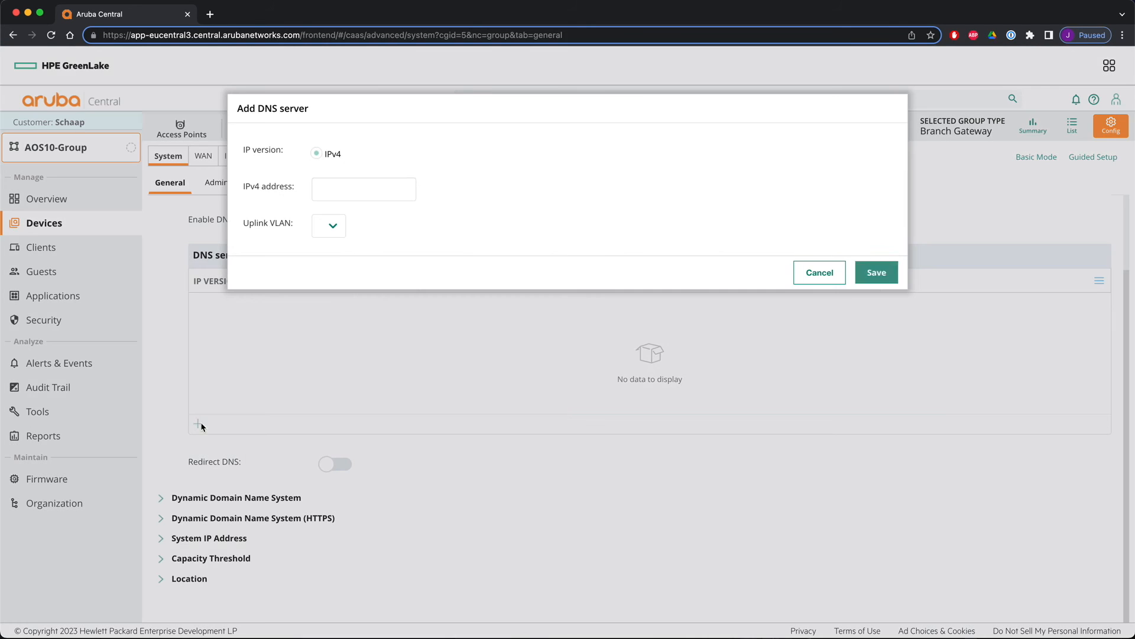
left_click(342, 189)
type("192.168.1.240")
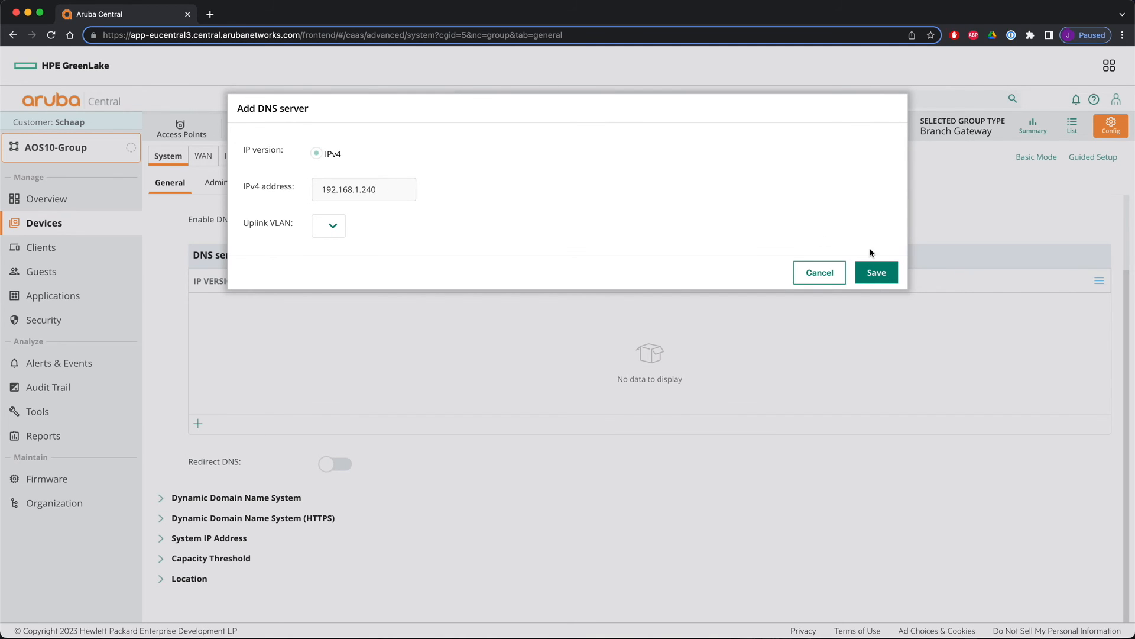
left_click(876, 273)
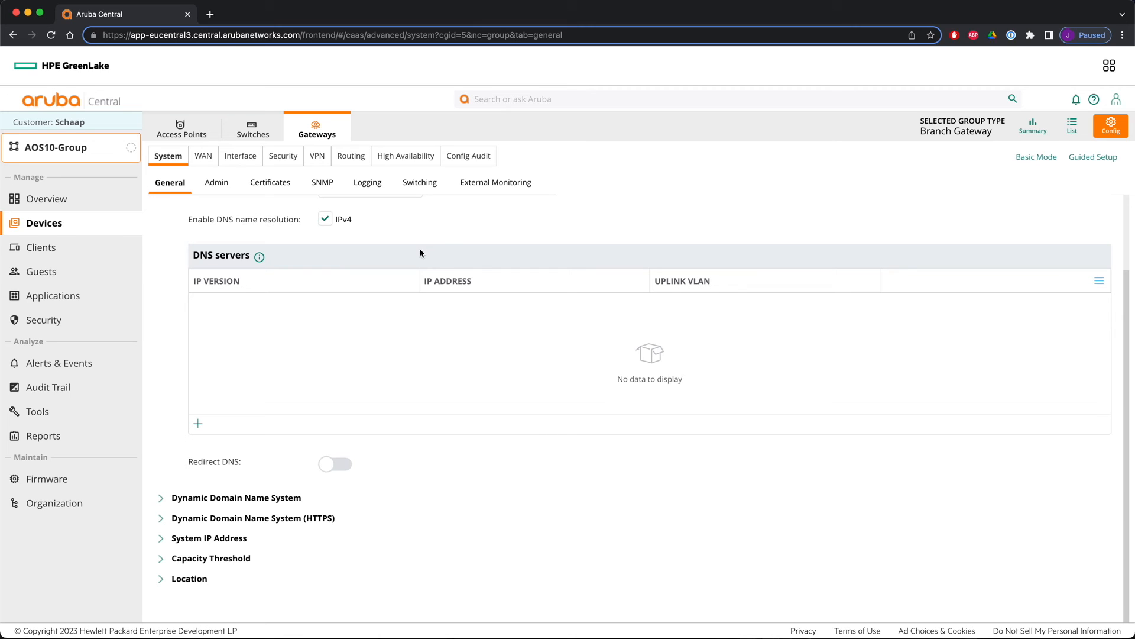
- Open the Aruba9004_B5_7D_BA gateway's device configuration, rename its hostname to Aruba9004-GW2, and save
left_click(1071, 125)
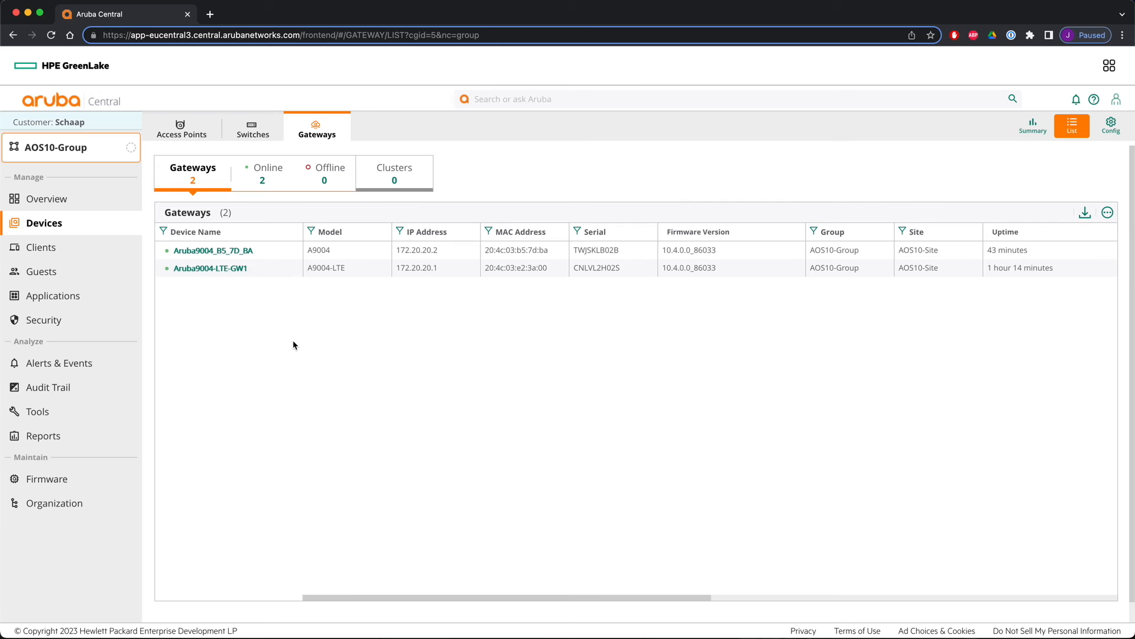
left_click(213, 250)
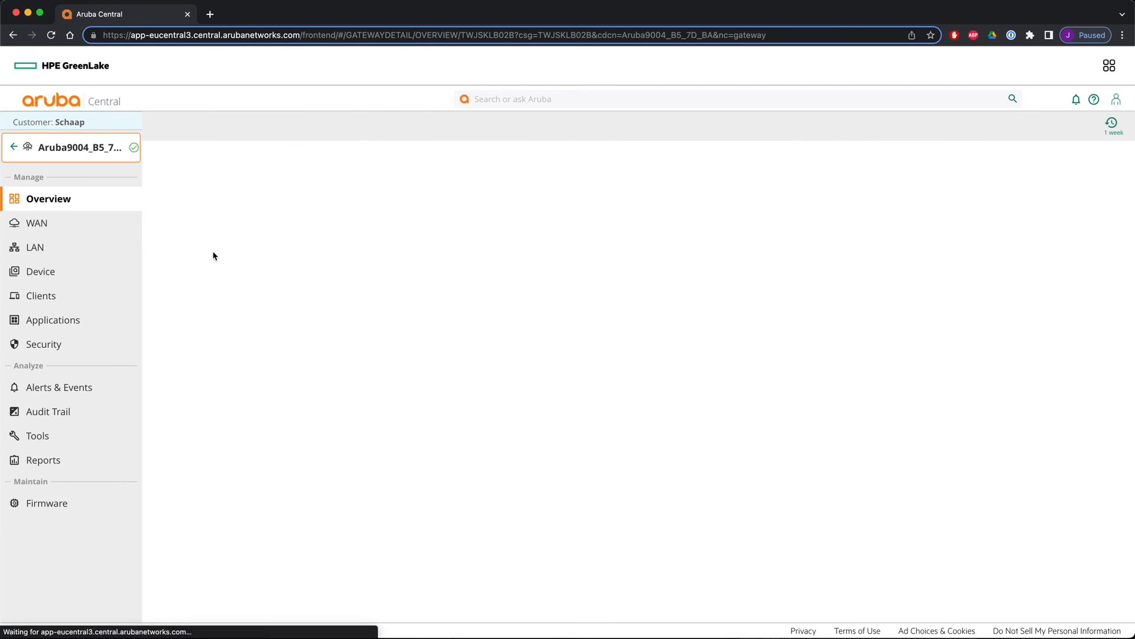
left_click(41, 271)
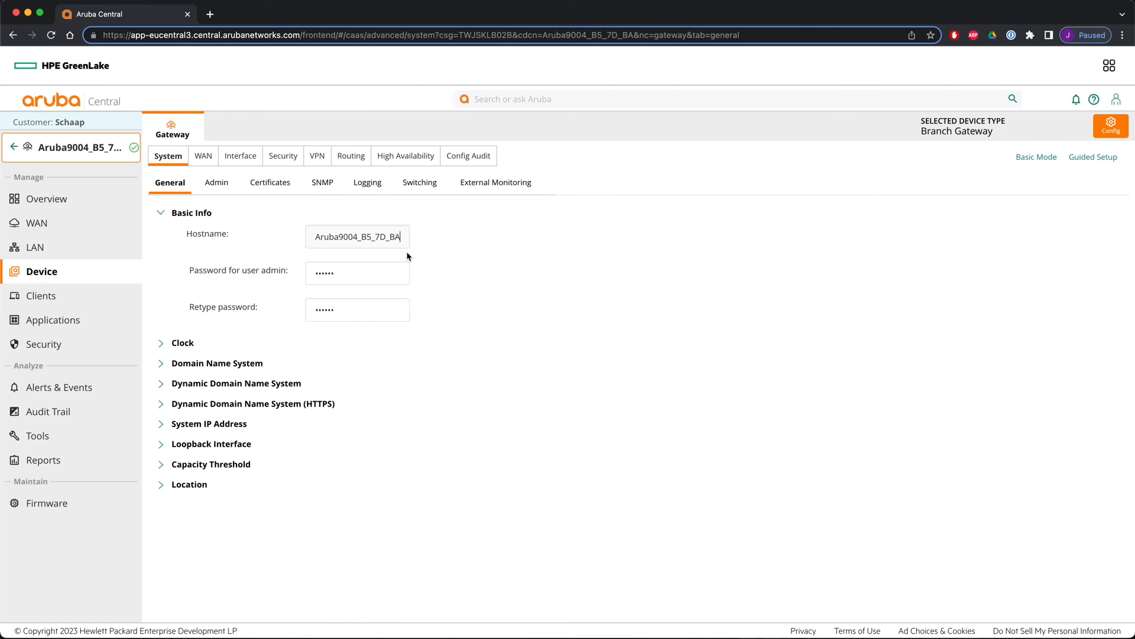
key("BackSpace")
key("BackSpace")
key("BackSpace")
key("BackSpace")
key("BackSpace")
key("BackSpace")
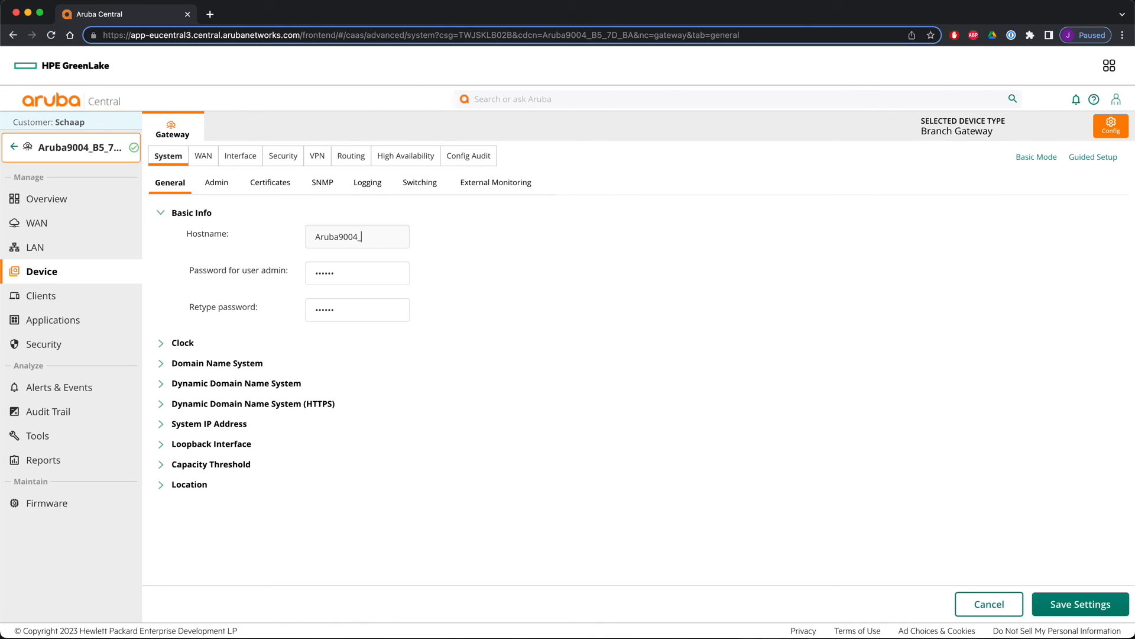
type("-GW2")
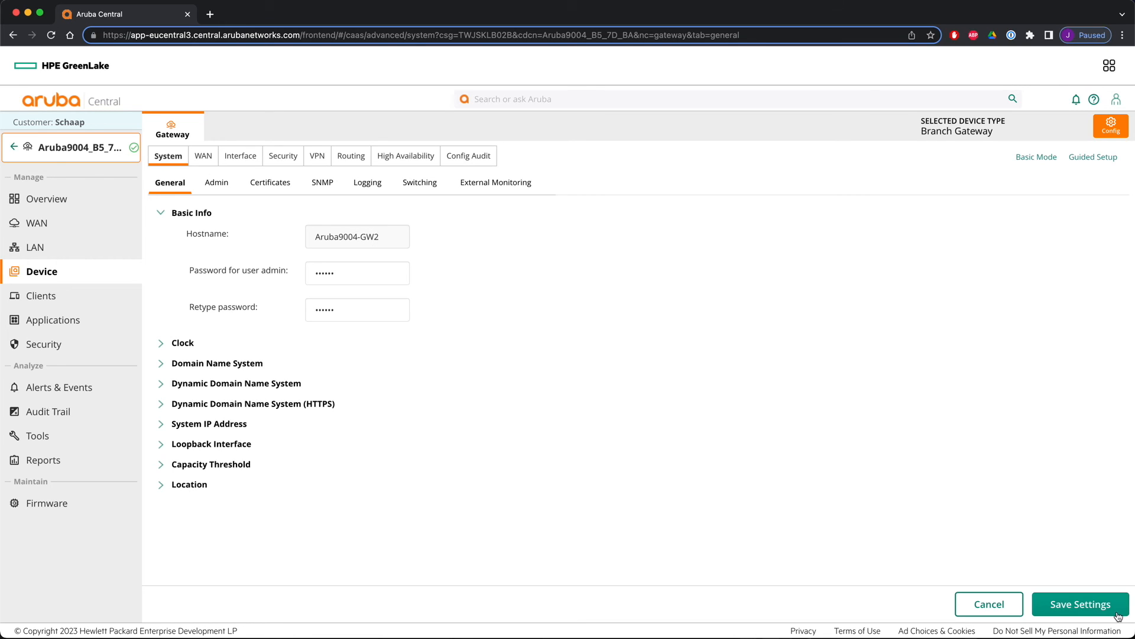
left_click(1075, 606)
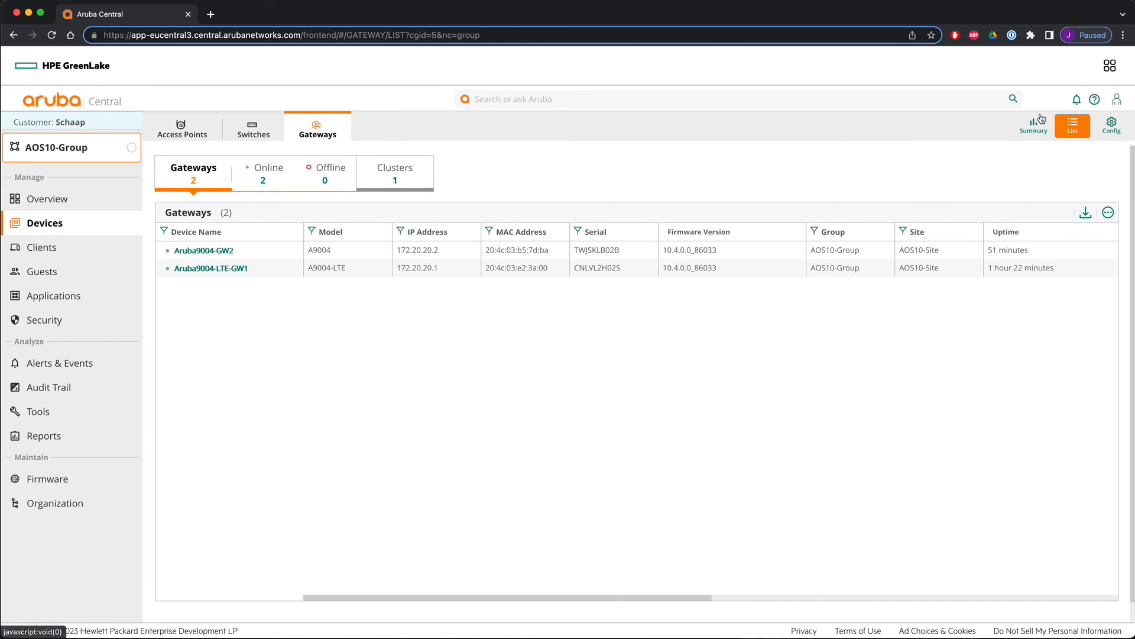
- Review the AOS10-Group gateway High Availability cluster mode settings and cluster list
left_click(1117, 129)
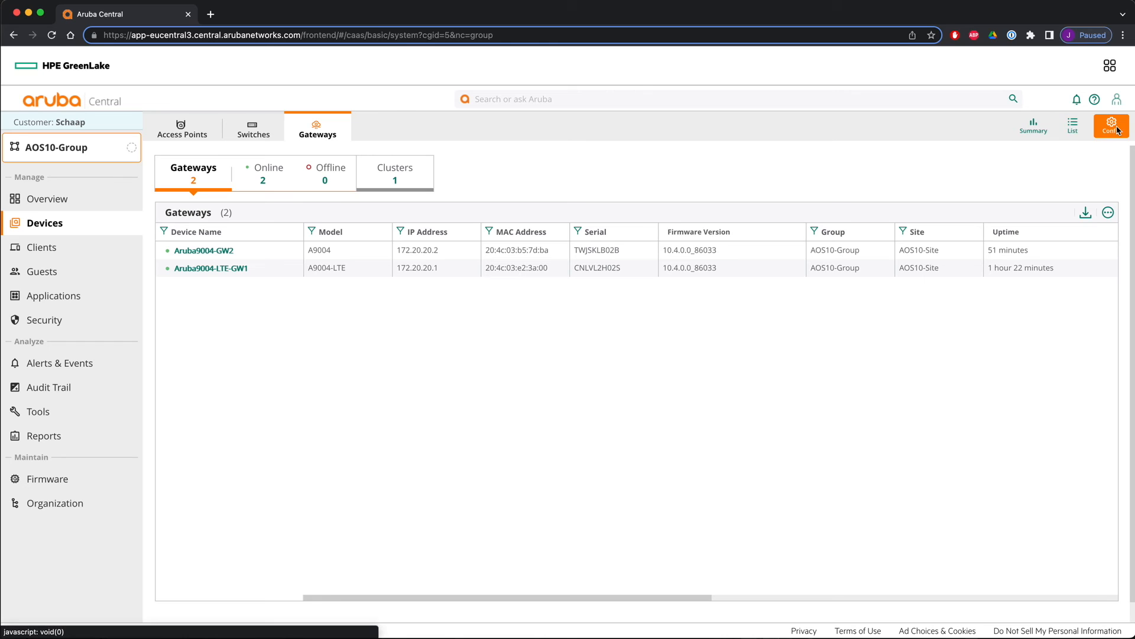
left_click(419, 158)
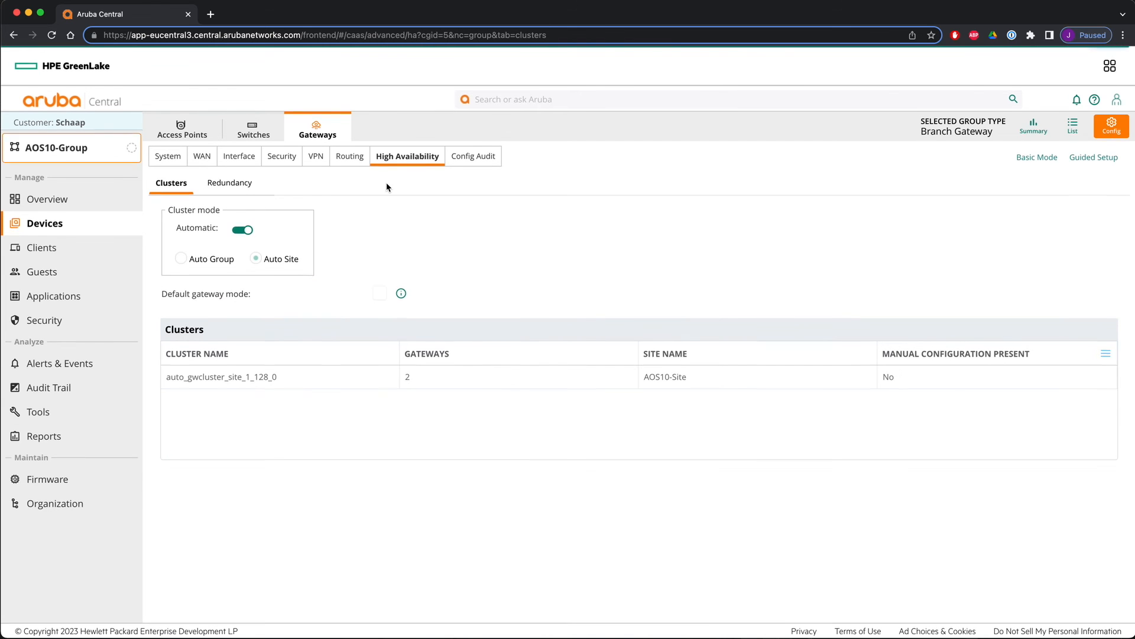
left_click_drag(170, 212, 220, 212)
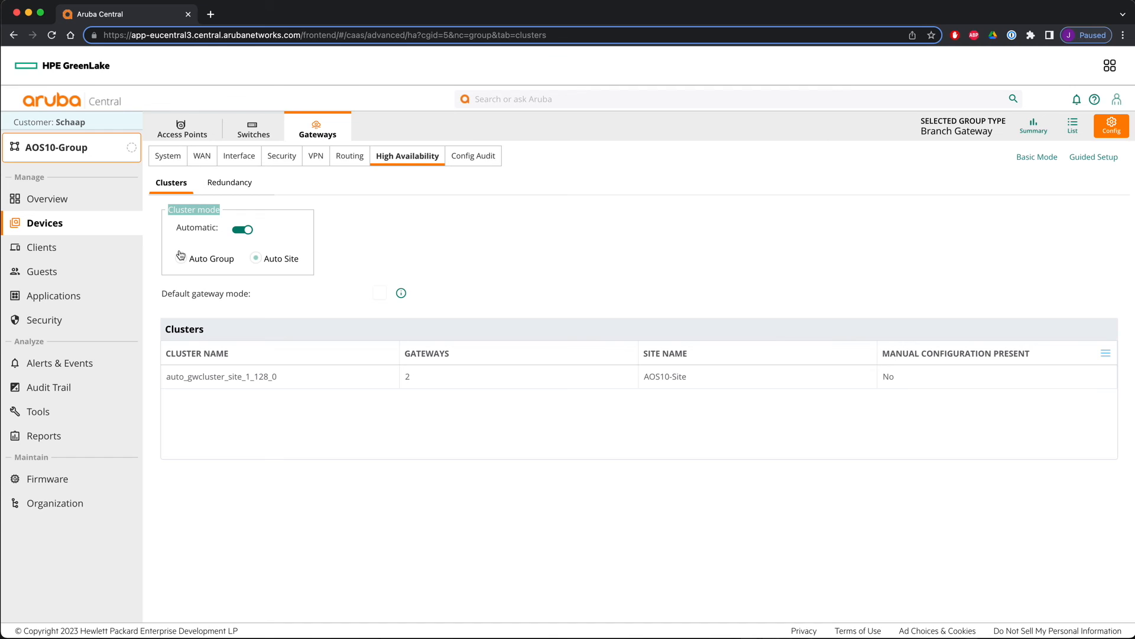
left_click(308, 383)
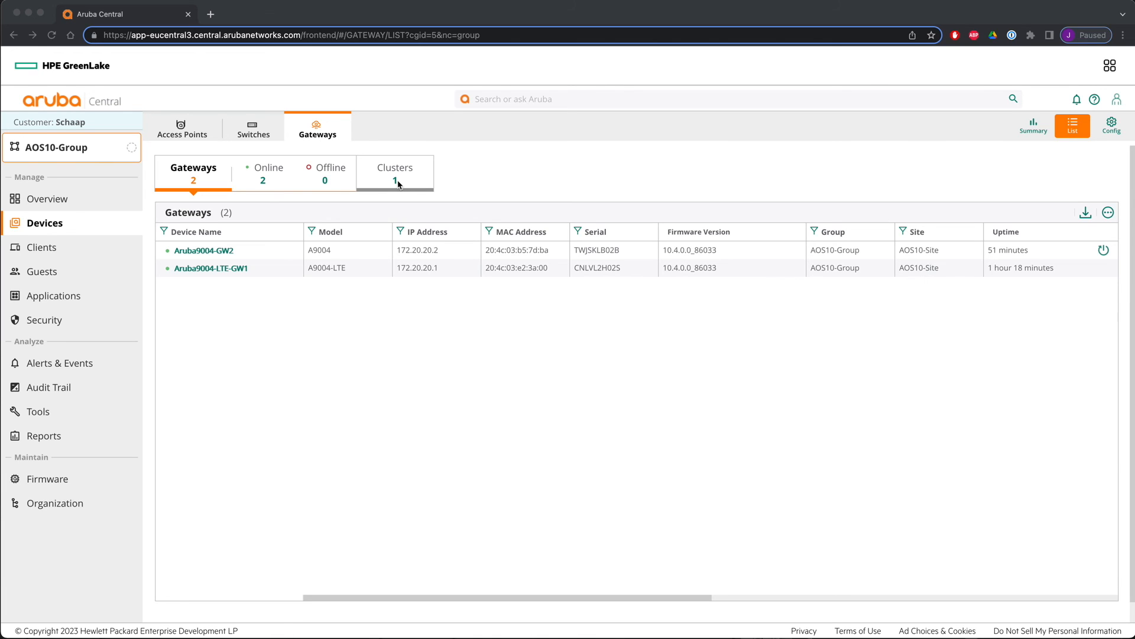
- Inspect the auto-created gateway cluster's members, summary, gateways and tunnels, then return to the gateway list
left_click(395, 182)
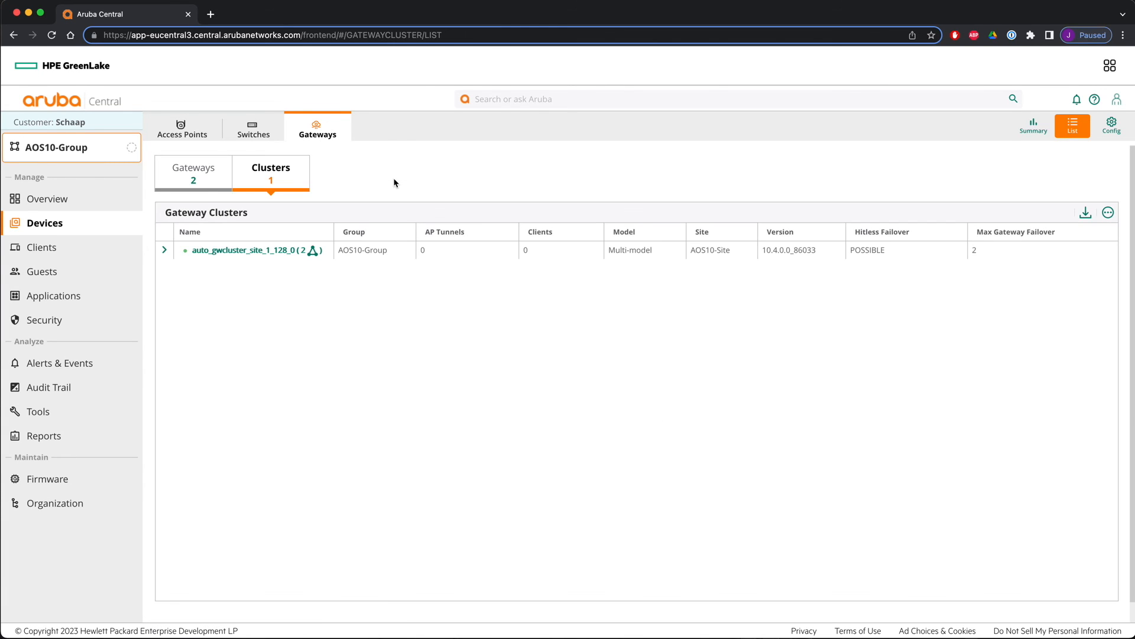
left_click(165, 250)
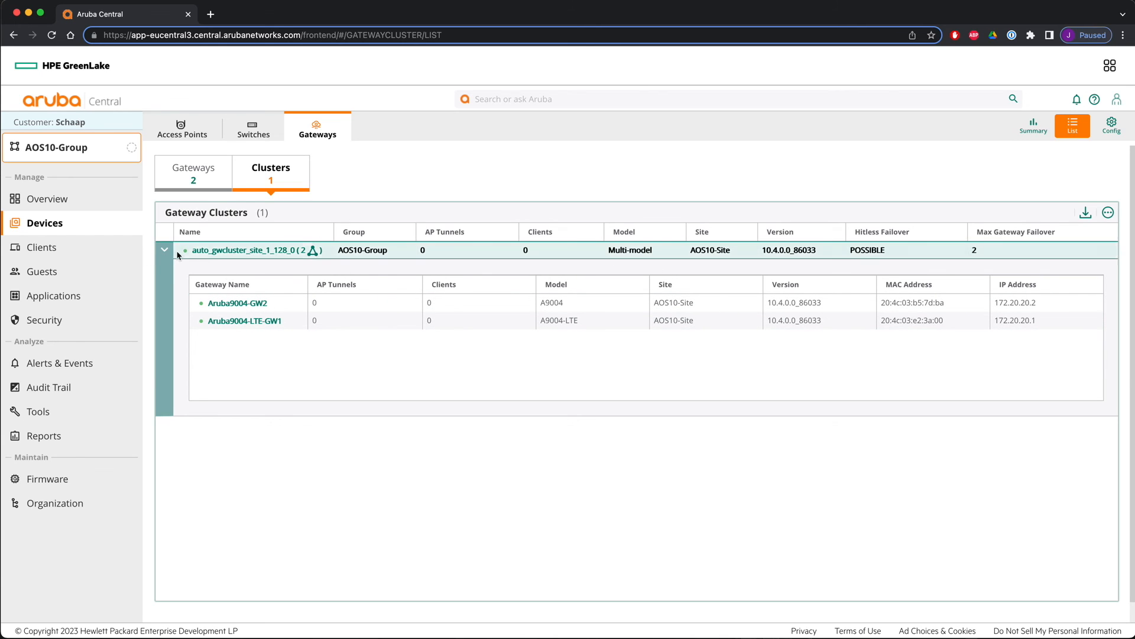
left_click(212, 252)
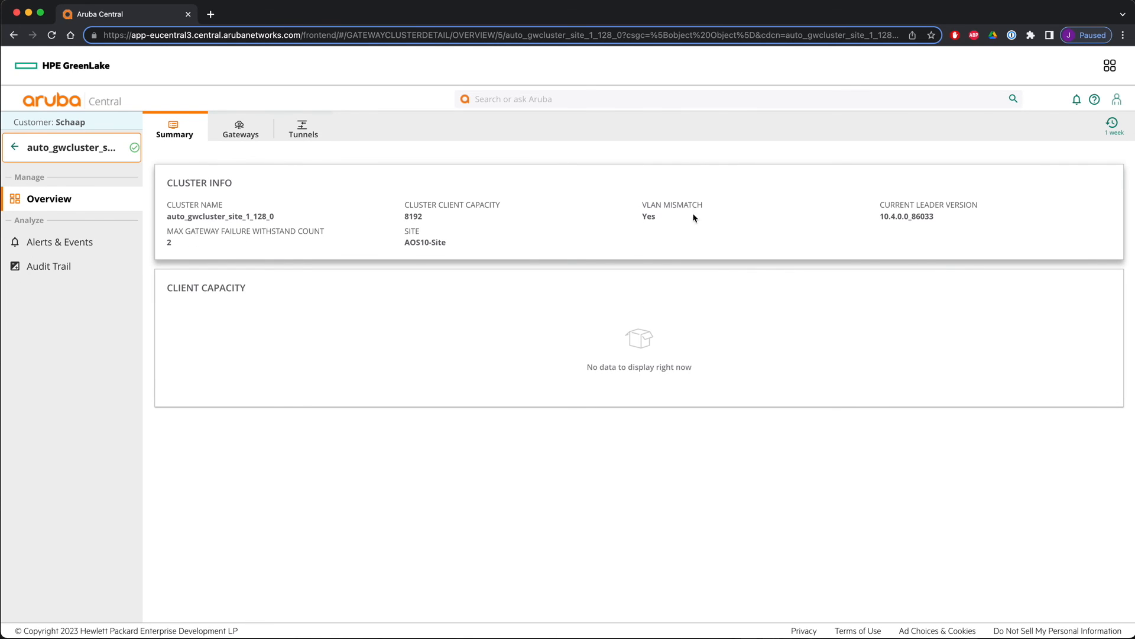
left_click(255, 131)
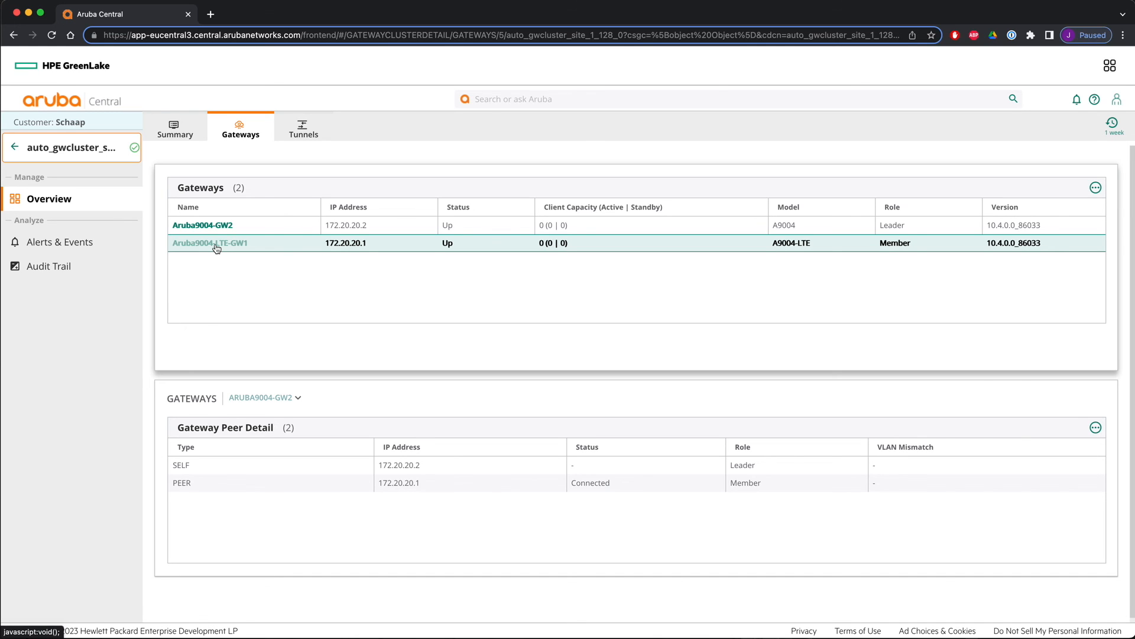
left_click(306, 125)
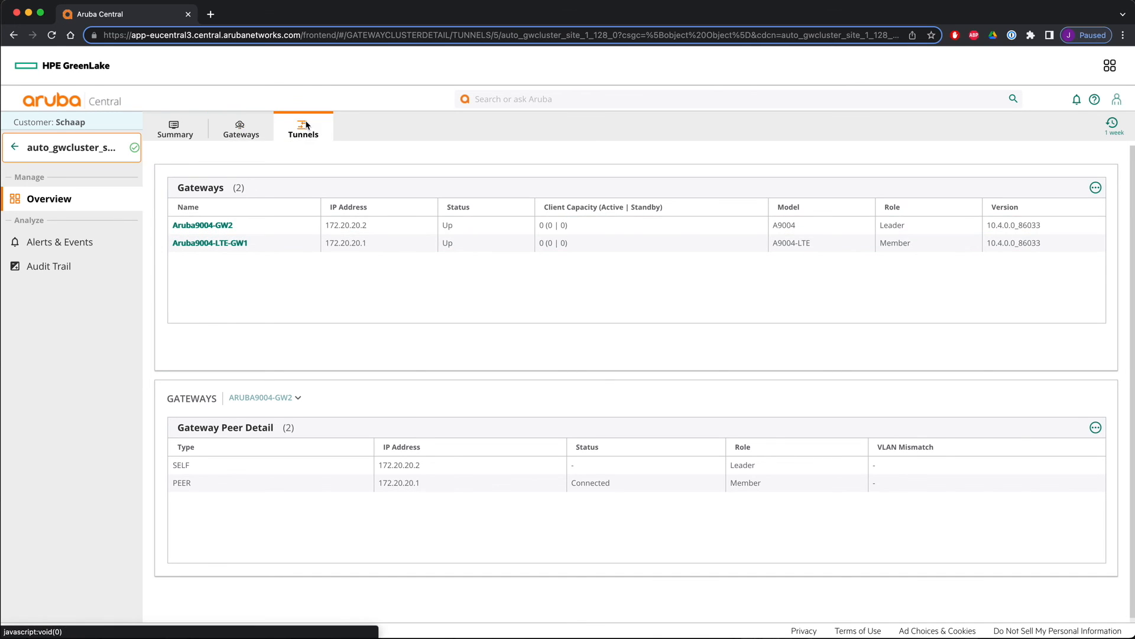
left_click(171, 128)
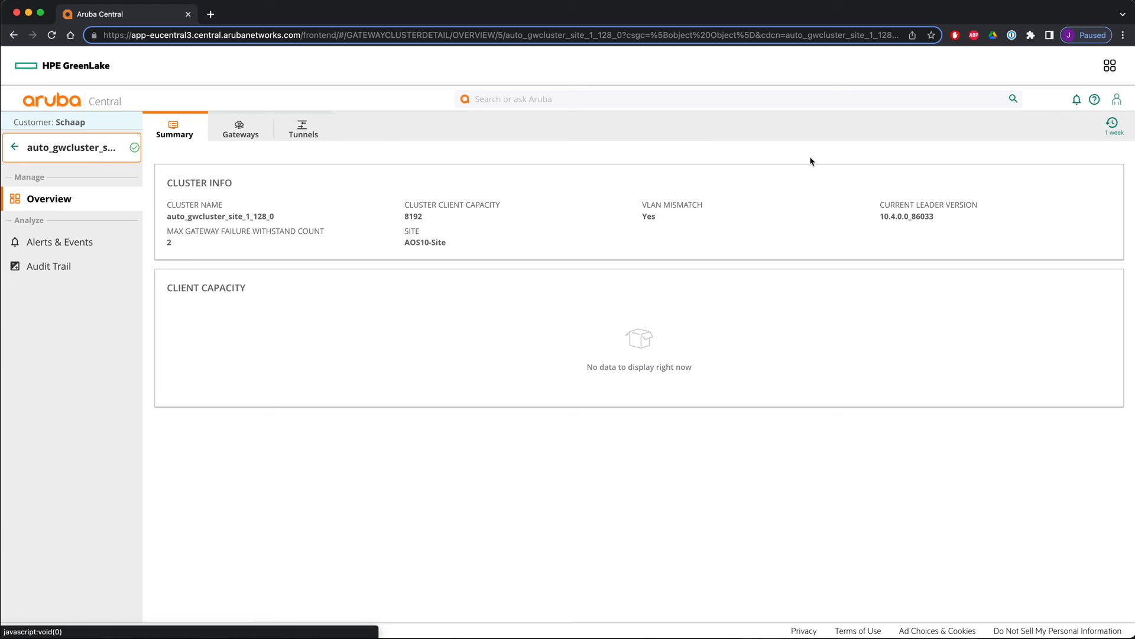
left_click(22, 149)
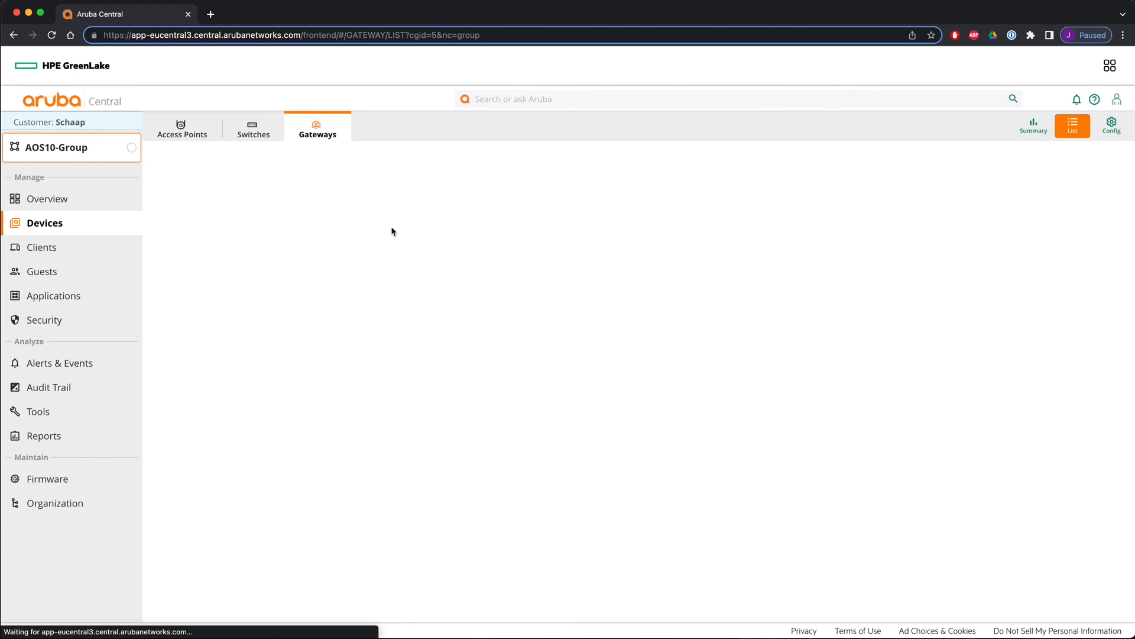